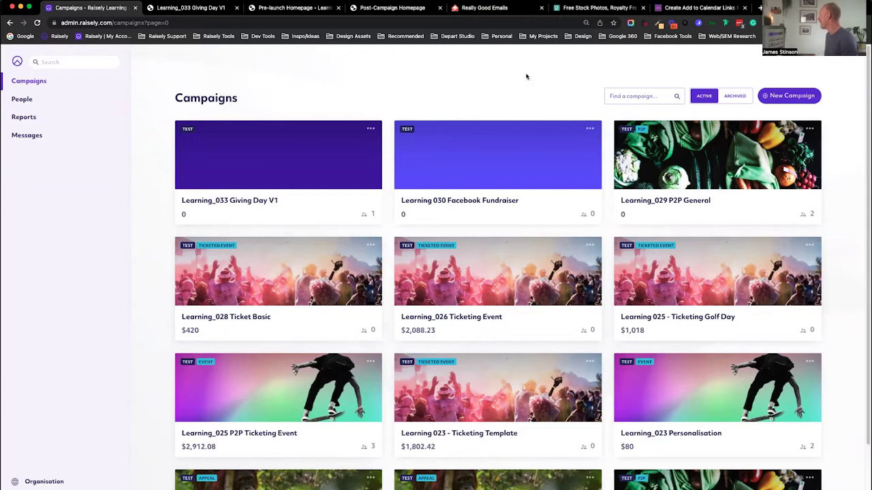
# Step: Start a new campaign, show the Appeals & Giving Days templates, and preview Giving Days 3
pyautogui.click(791, 97)
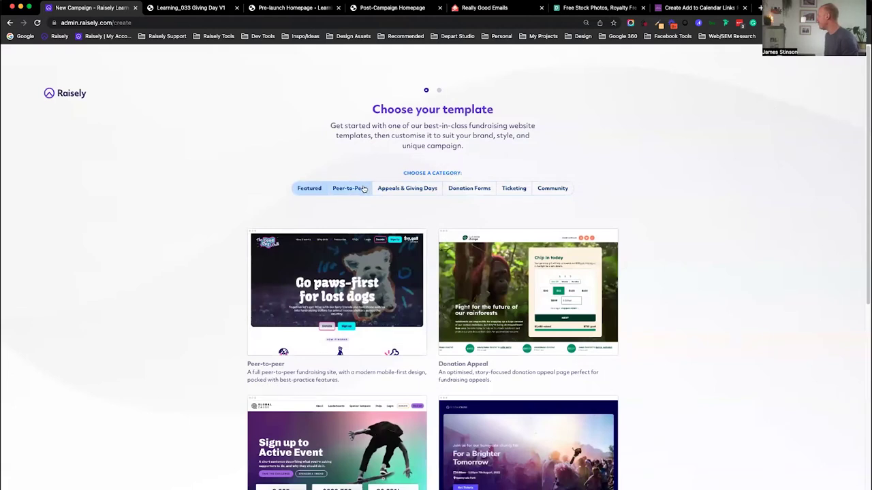
pyautogui.click(412, 192)
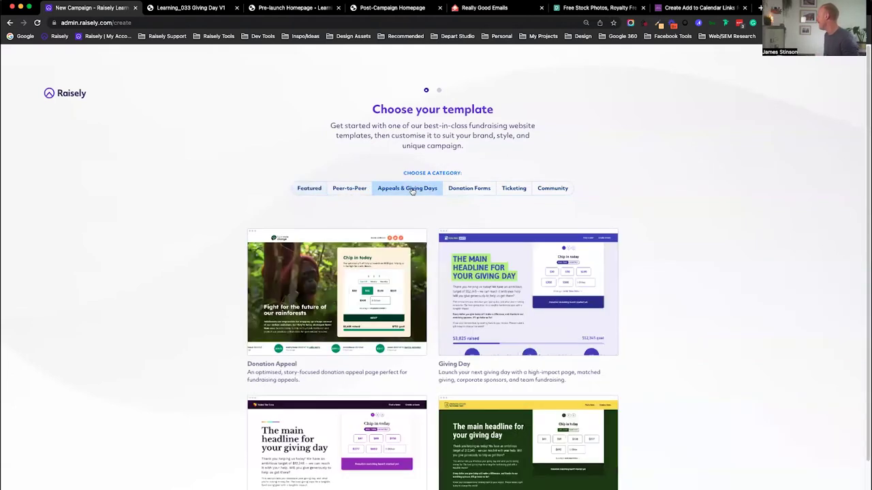
pyautogui.scroll(-2, 517, 293)
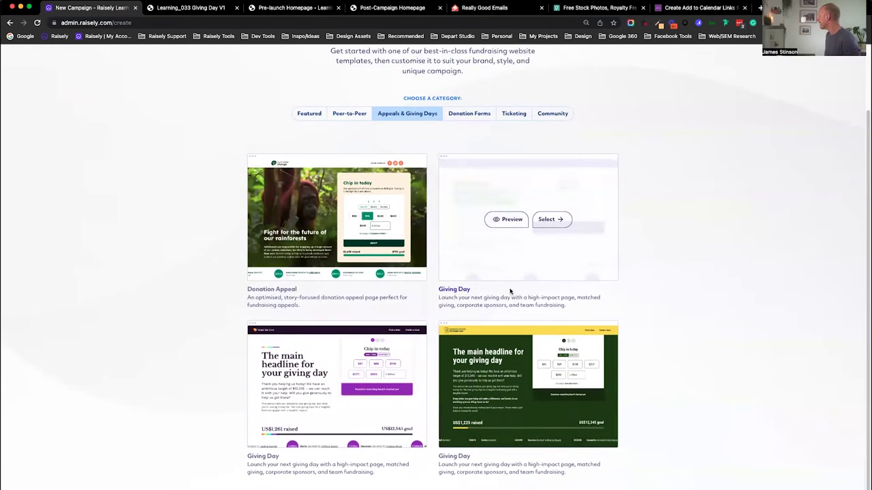
pyautogui.moveTo(480, 225)
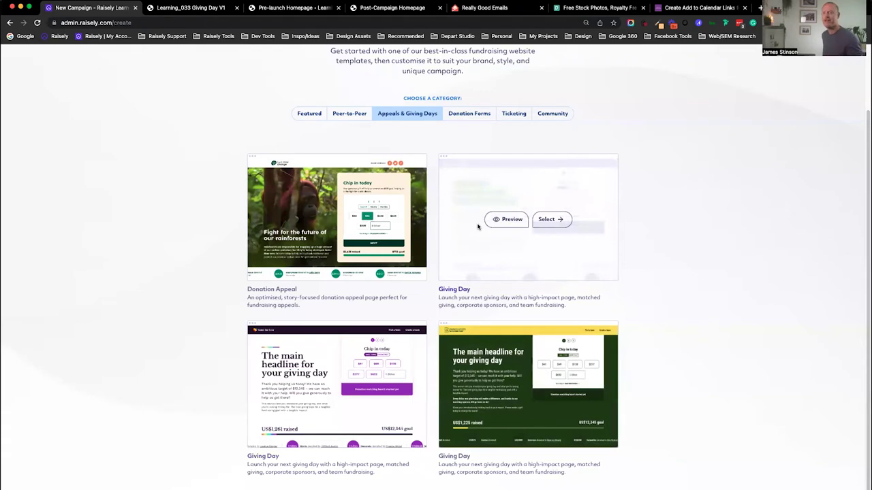
pyautogui.click(507, 224)
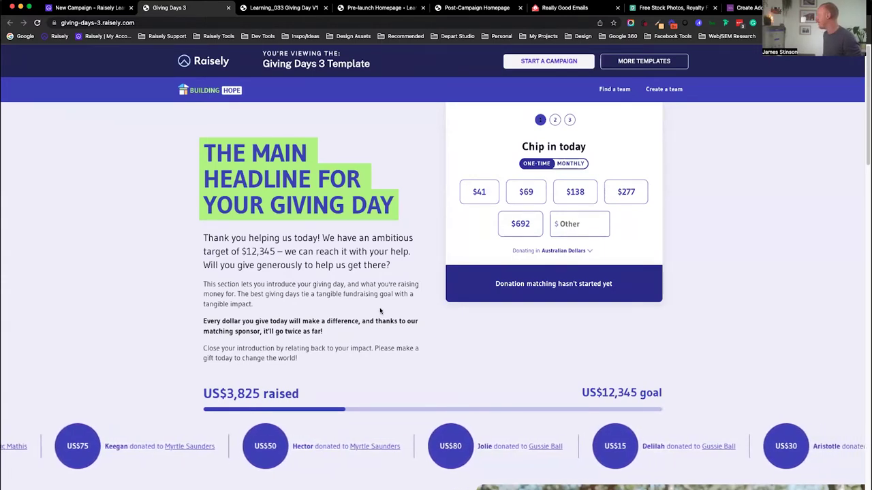
# Step: Scroll down through all sections of the Giving Days 3 template preview
pyautogui.scroll(-5, 380, 310)
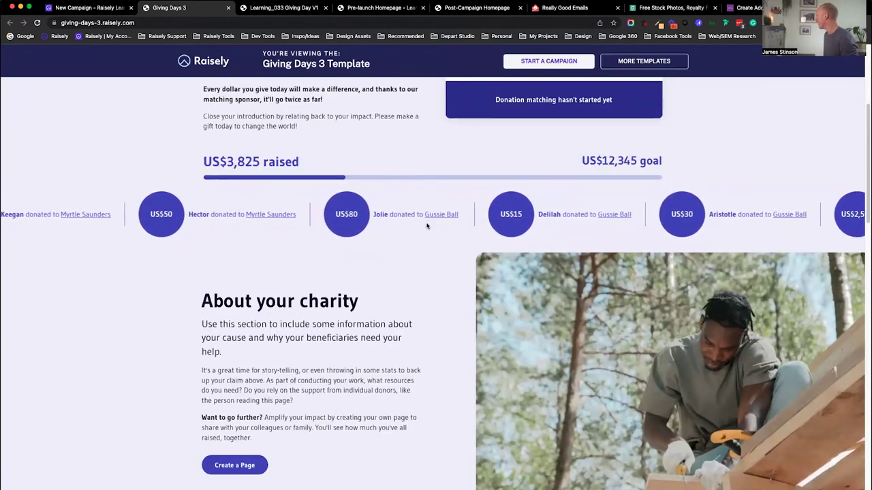
pyautogui.scroll(-2, 425, 307)
pyautogui.scroll(-1, 426, 309)
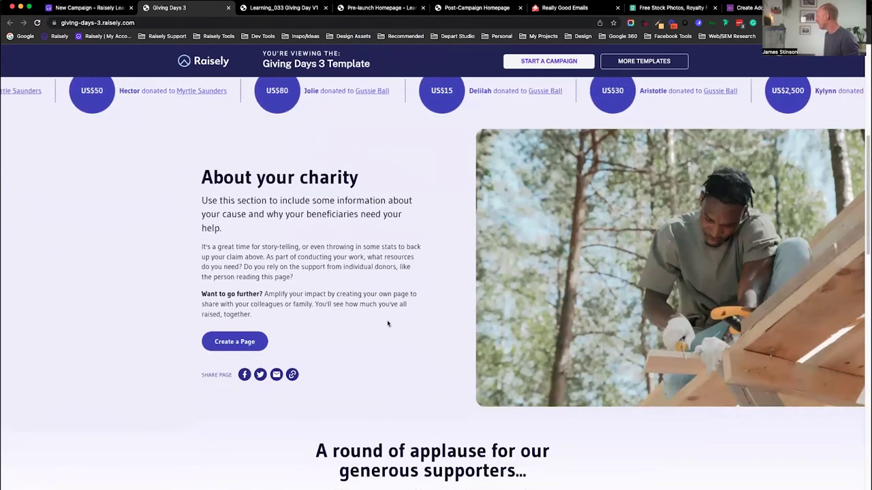
pyautogui.scroll(-1, 378, 324)
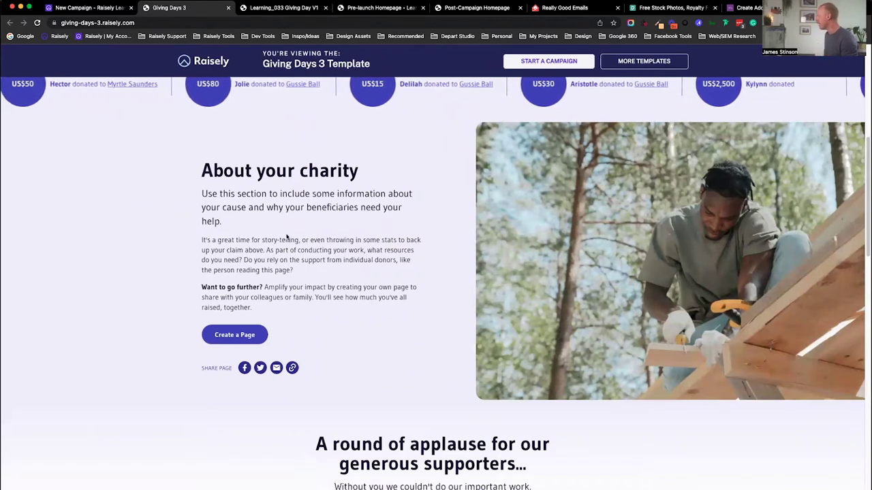
pyautogui.scroll(-3, 315, 240)
pyautogui.scroll(-6, 315, 240)
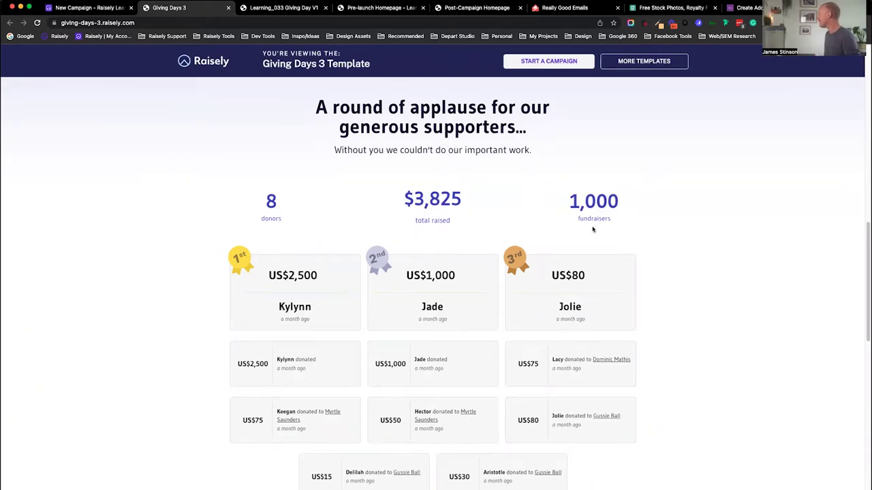
pyautogui.scroll(-3, 513, 225)
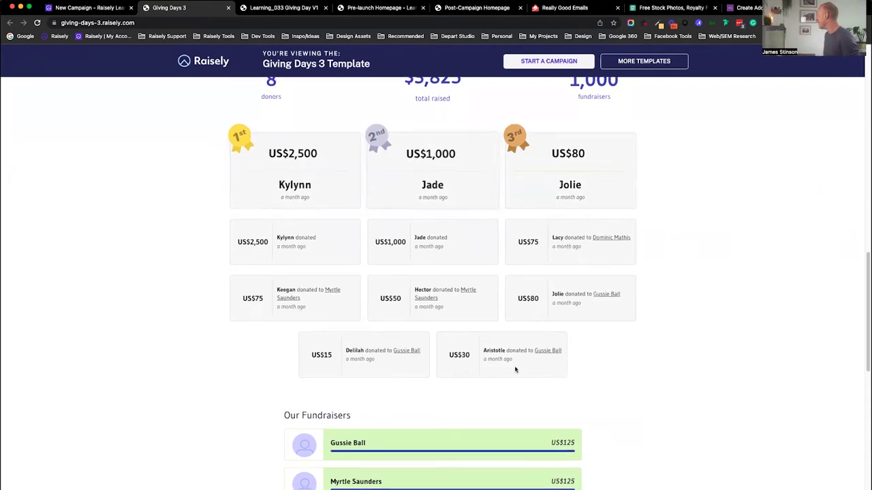
pyautogui.scroll(-5, 516, 372)
pyautogui.scroll(-1, 514, 350)
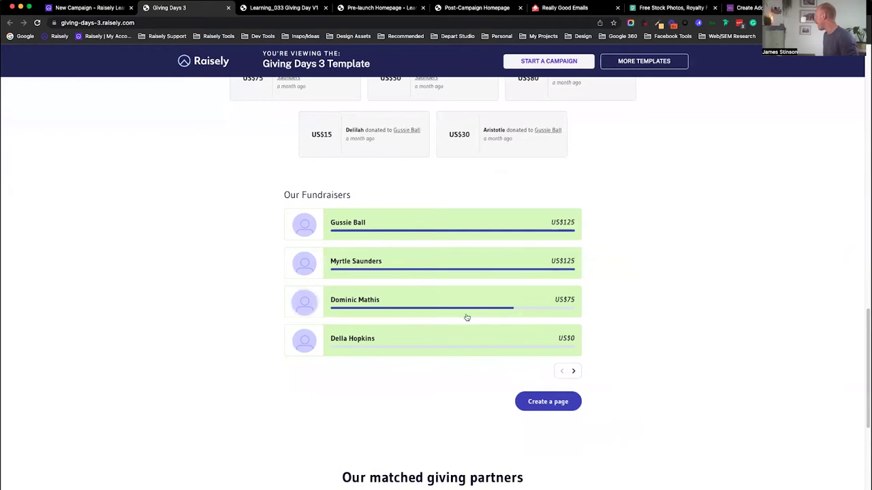
pyautogui.scroll(-3, 467, 315)
pyautogui.scroll(-1, 466, 317)
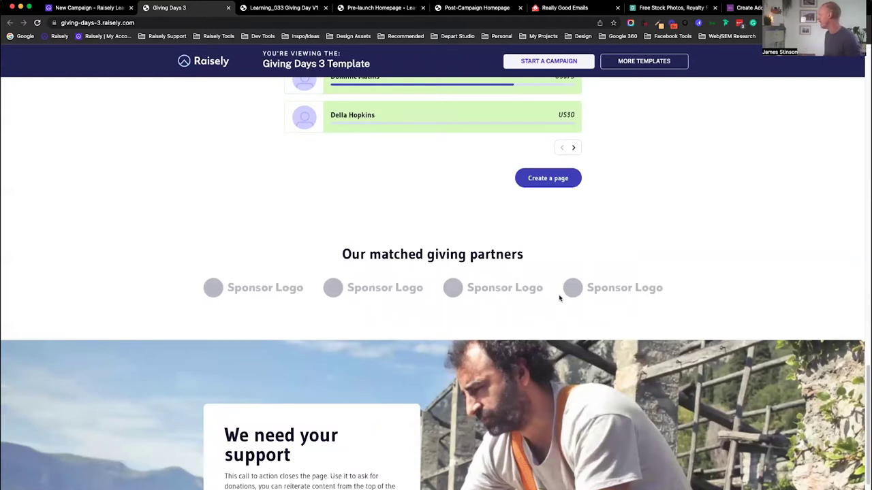
pyautogui.scroll(-5, 559, 298)
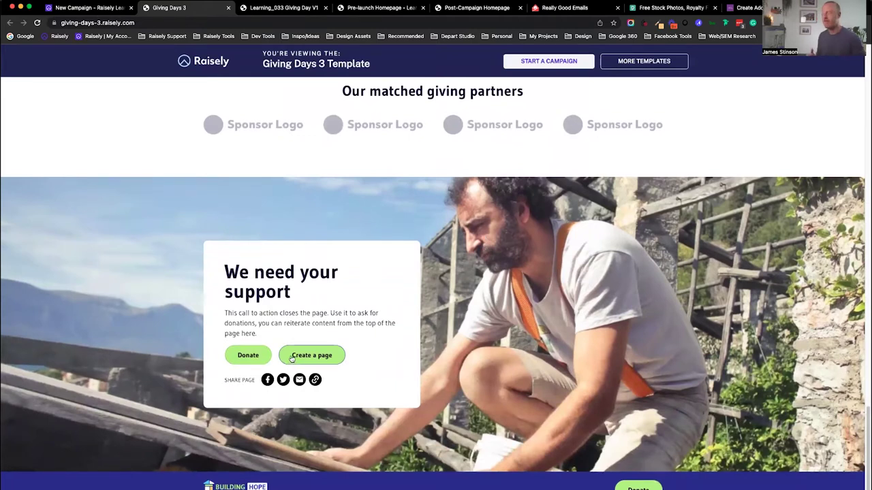
# Step: Return to the top of the preview and pick the $41 donation amount
pyautogui.scroll(10, 476, 245)
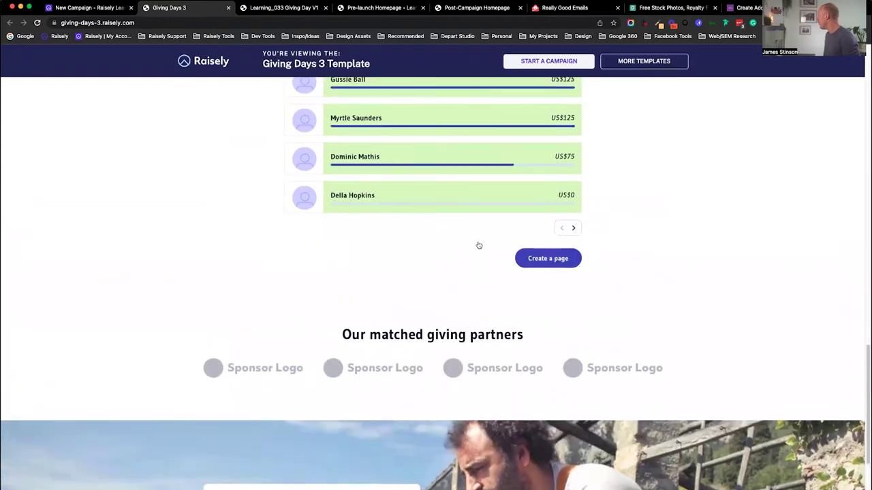
pyautogui.scroll(15, 476, 244)
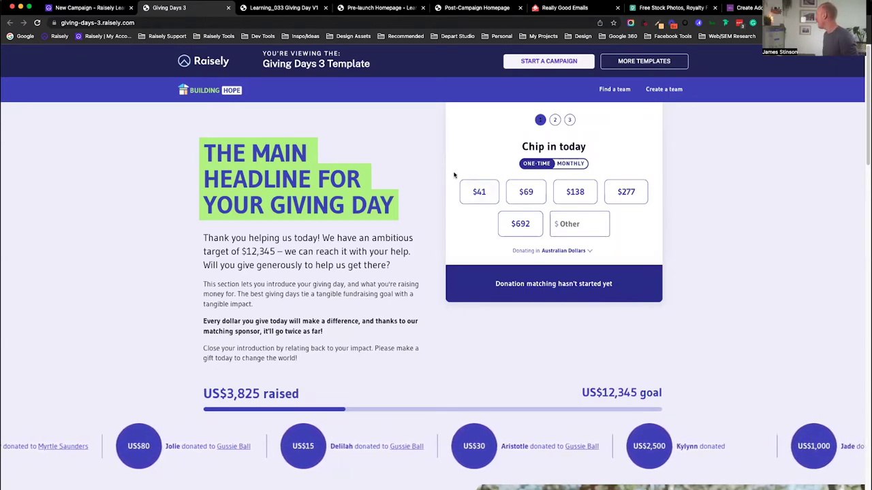
pyautogui.click(478, 192)
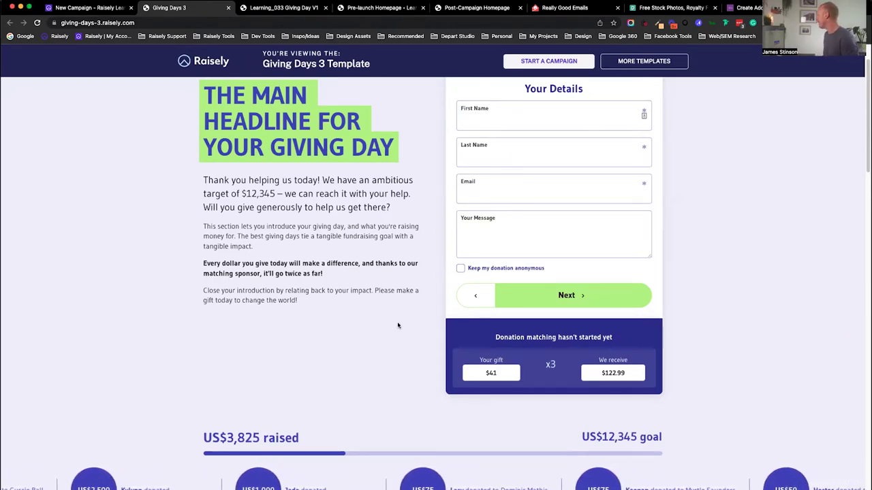
# Step: Close the Giving Days 3 preview tab, returning to the Appeals & Giving Days gallery
pyautogui.scroll(2, 398, 326)
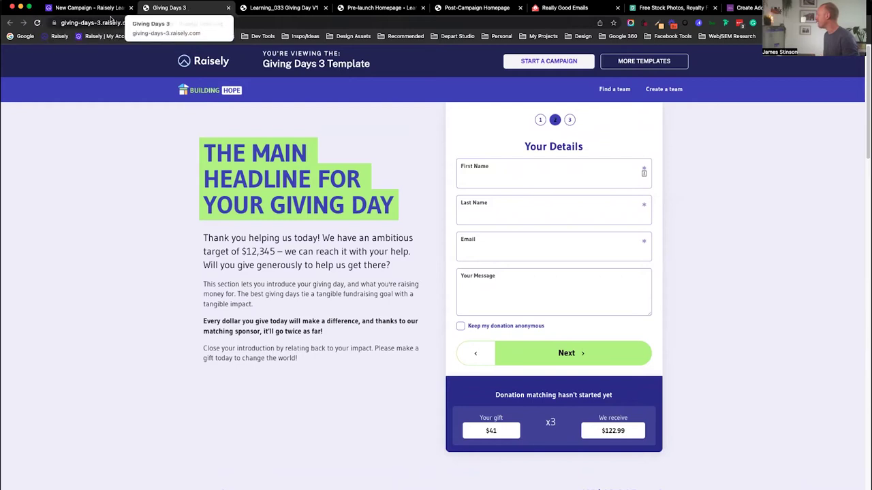
pyautogui.click(226, 9)
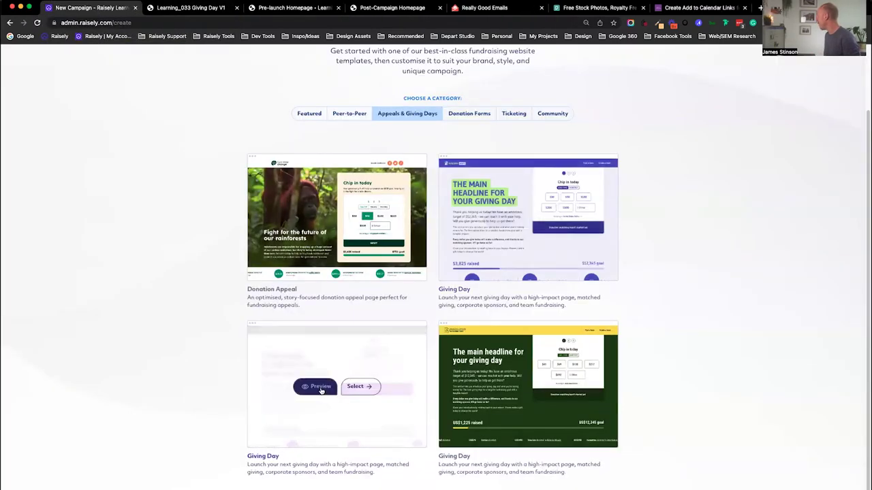
pyautogui.click(320, 386)
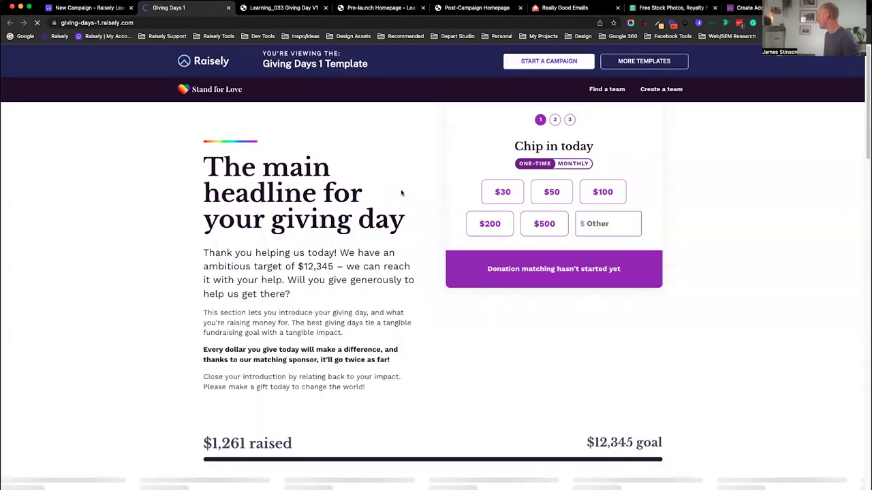
pyautogui.scroll(-4, 410, 204)
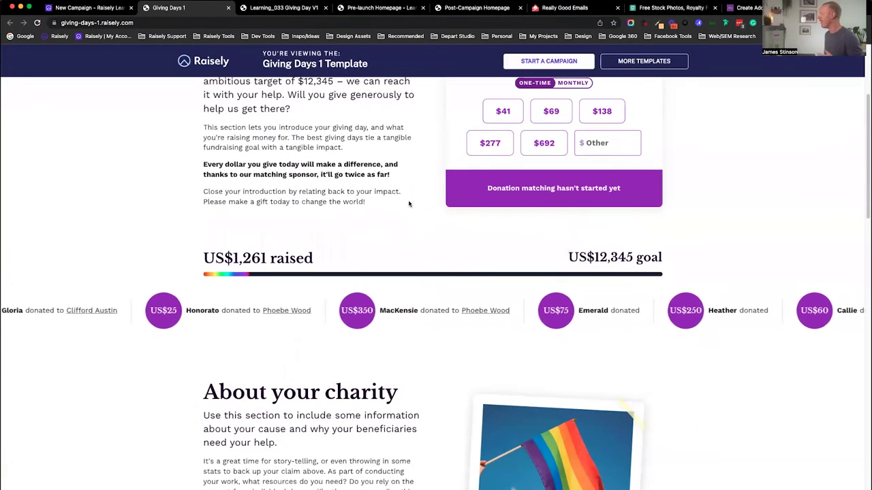
pyautogui.scroll(-4, 410, 204)
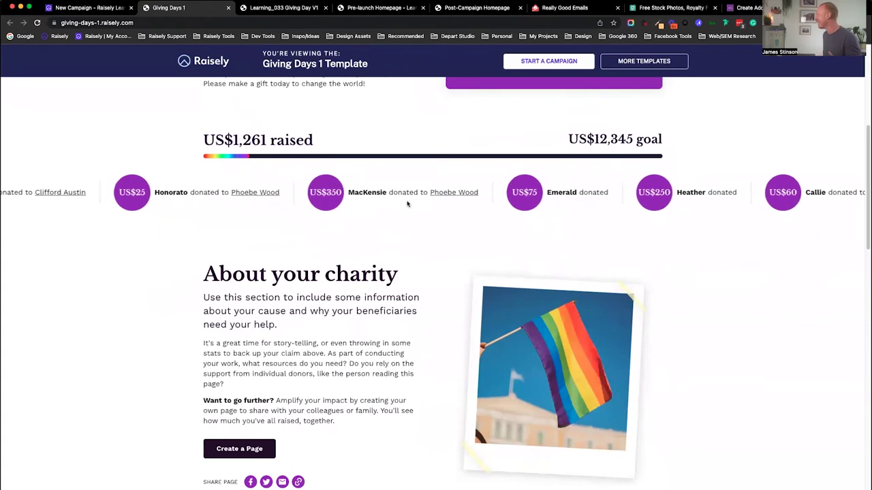
pyautogui.scroll(-5, 423, 248)
pyautogui.scroll(-5, 423, 248)
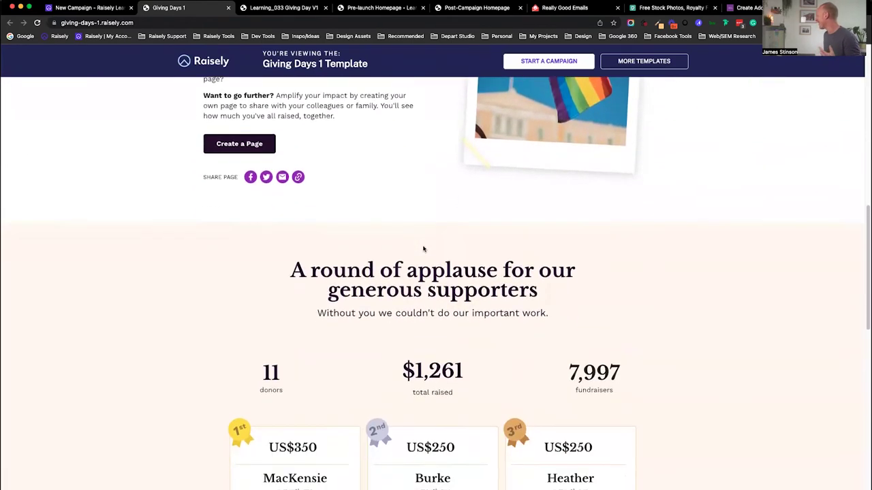
pyautogui.scroll(5, 566, 113)
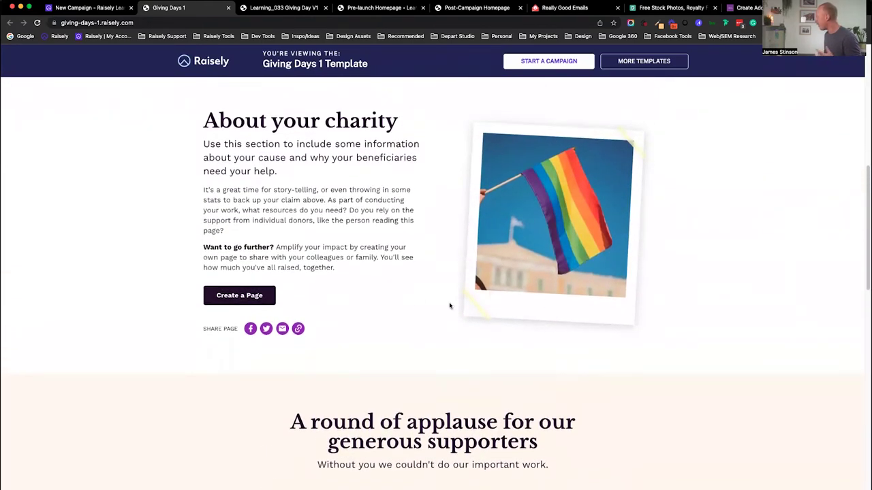
pyautogui.scroll(-20, 415, 300)
pyautogui.scroll(-6, 417, 301)
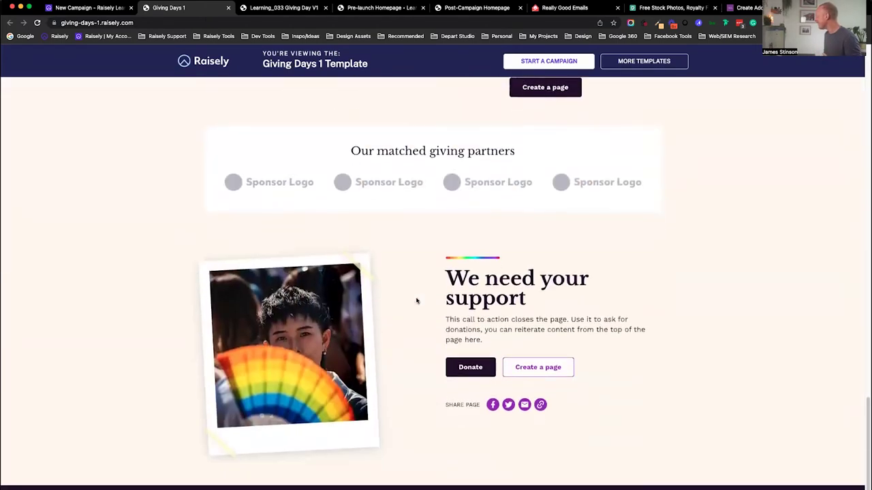
pyautogui.scroll(1, 417, 281)
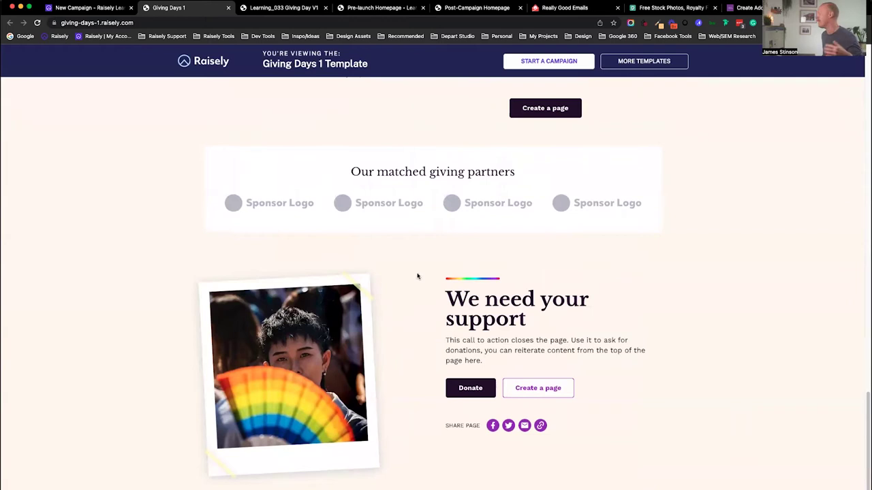
pyautogui.scroll(20, 414, 280)
pyautogui.scroll(18, 414, 274)
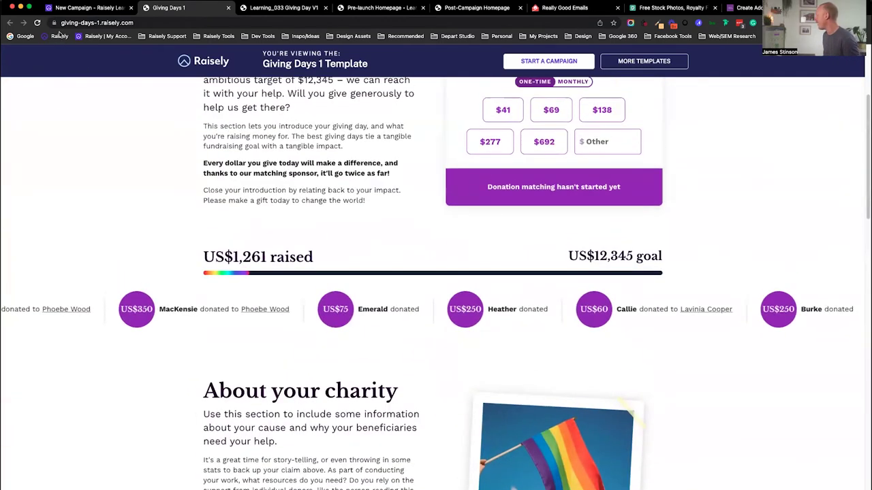
pyautogui.click(229, 8)
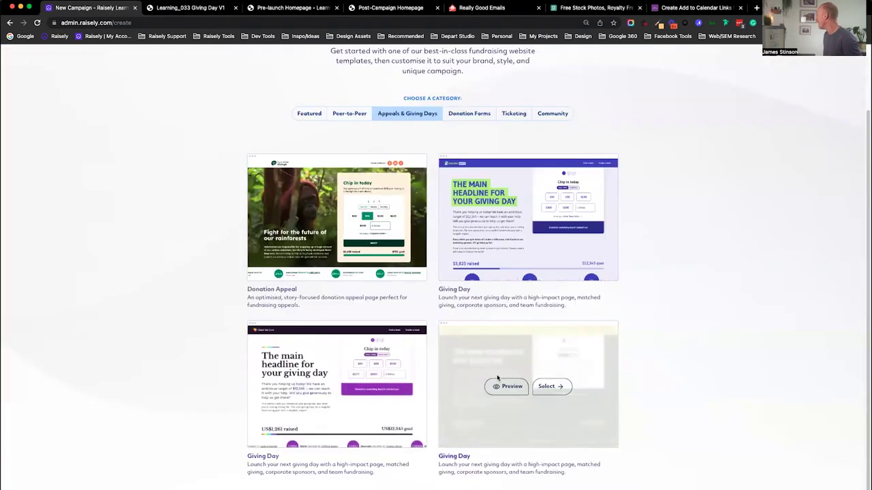
# Step: Open the Giving Days 2 template preview and look over its top sections
pyautogui.click(505, 386)
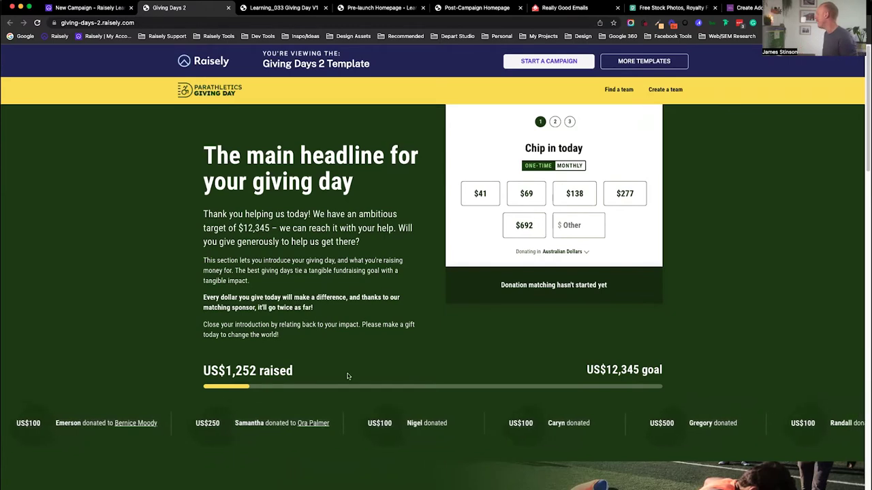
pyautogui.scroll(-3, 395, 376)
pyautogui.scroll(-12, 395, 376)
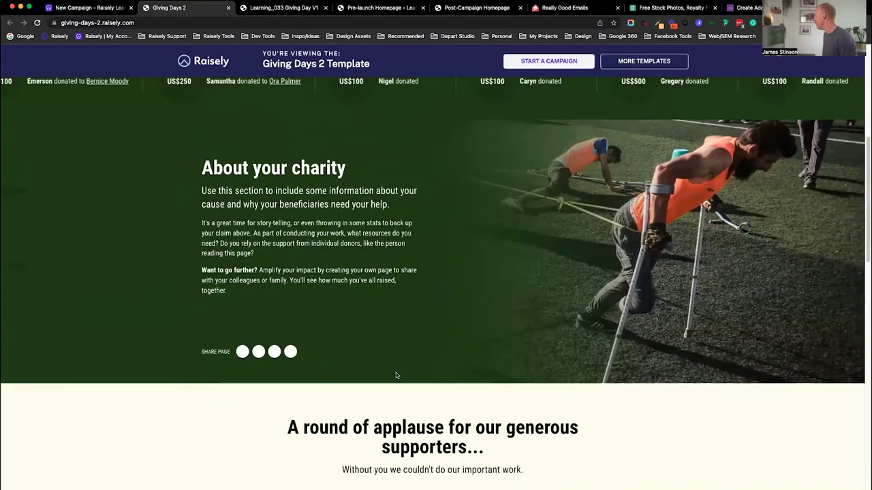
pyautogui.scroll(-12, 396, 372)
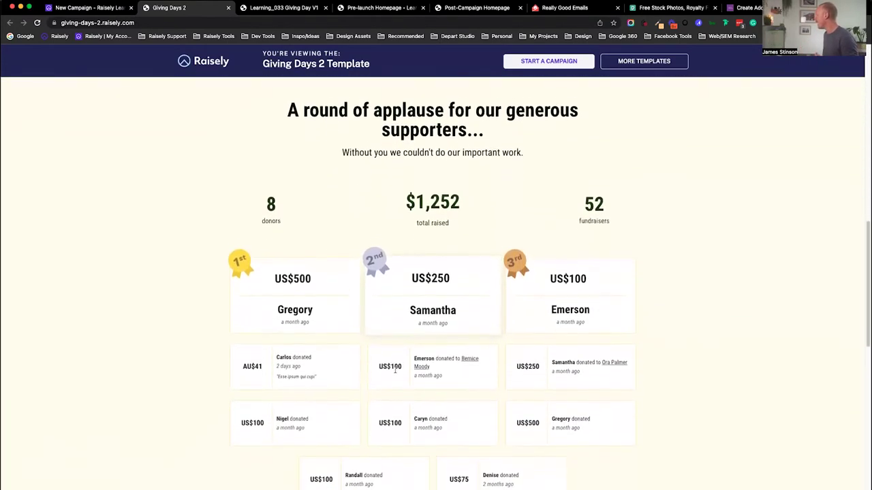
pyautogui.scroll(16, 395, 371)
pyautogui.scroll(11, 393, 368)
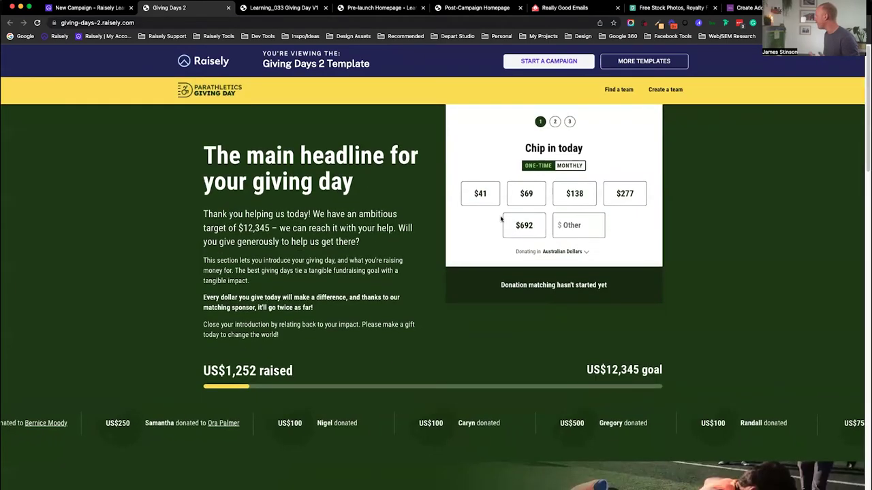
# Step: Scroll through the rest of the Giving Days 2 preview, then close it
pyautogui.scroll(-7, 490, 371)
pyautogui.scroll(-2, 491, 371)
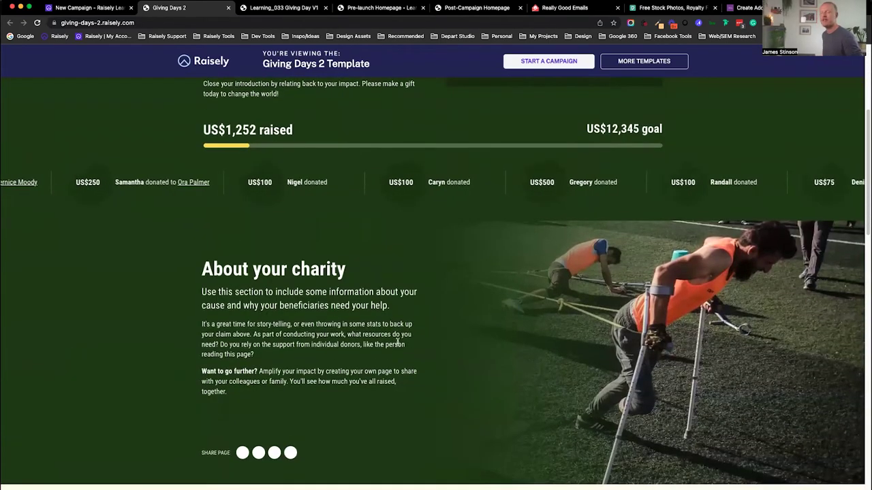
pyautogui.scroll(-1, 384, 345)
pyautogui.scroll(-12, 384, 345)
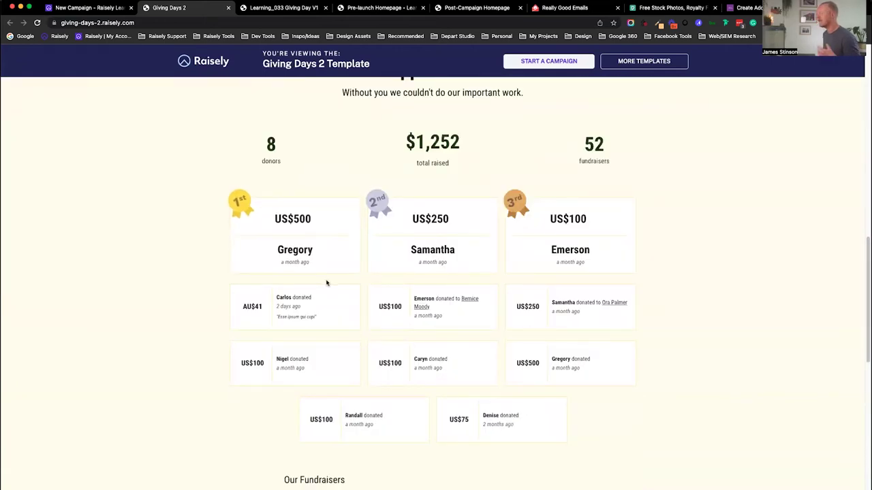
pyautogui.scroll(-5, 324, 282)
pyautogui.scroll(-11, 325, 281)
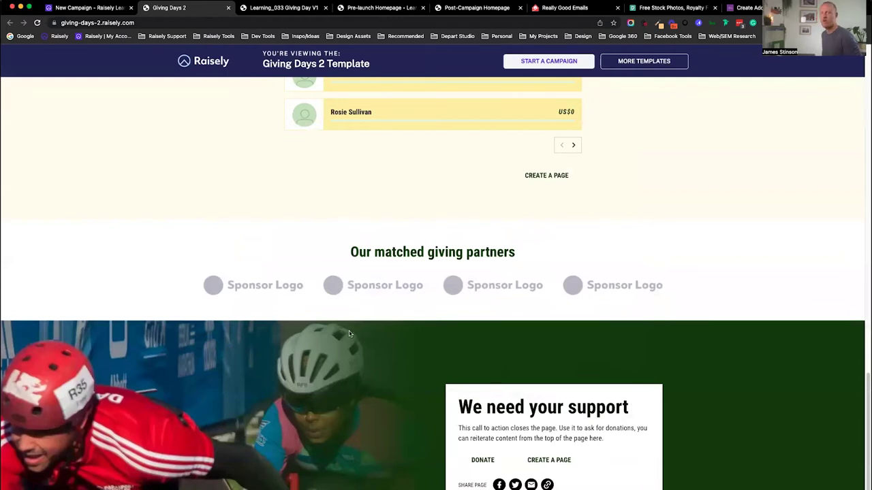
pyautogui.scroll(20, 368, 374)
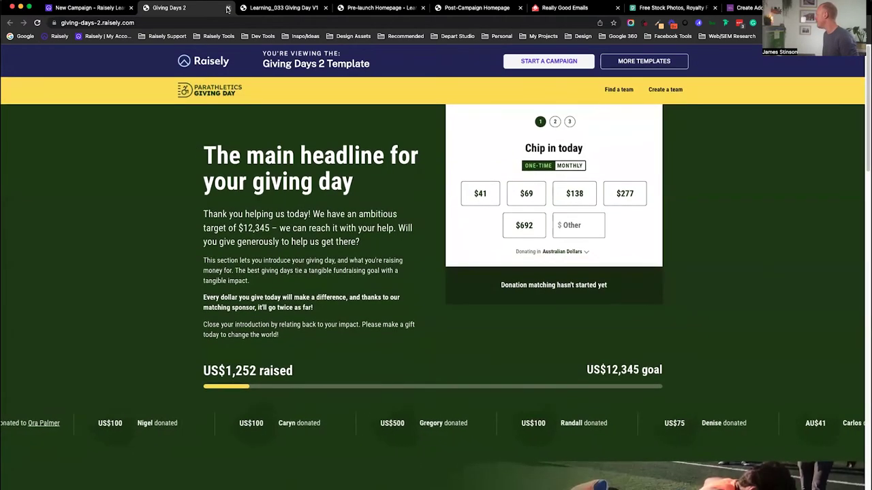
pyautogui.click(228, 9)
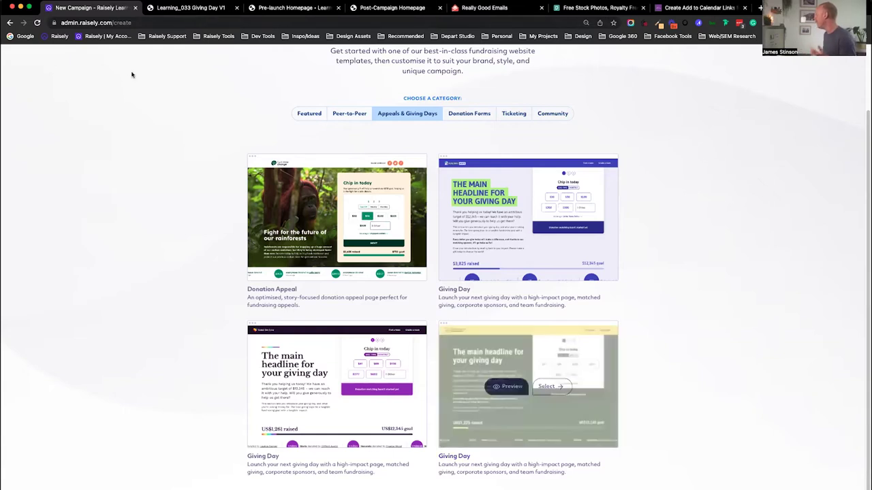
# Step: Switch to the Learning_033 Giving Day V1 campaign site
pyautogui.moveTo(519, 261)
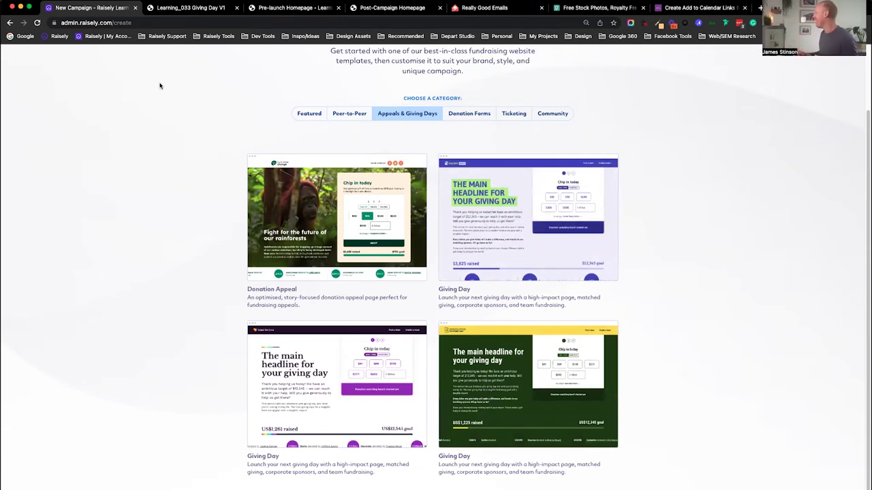
pyautogui.click(193, 8)
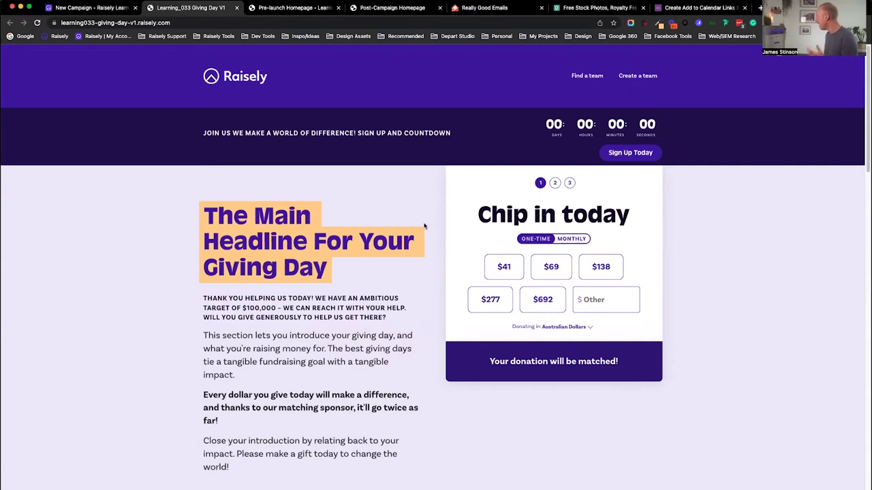
pyautogui.scroll(-1, 399, 276)
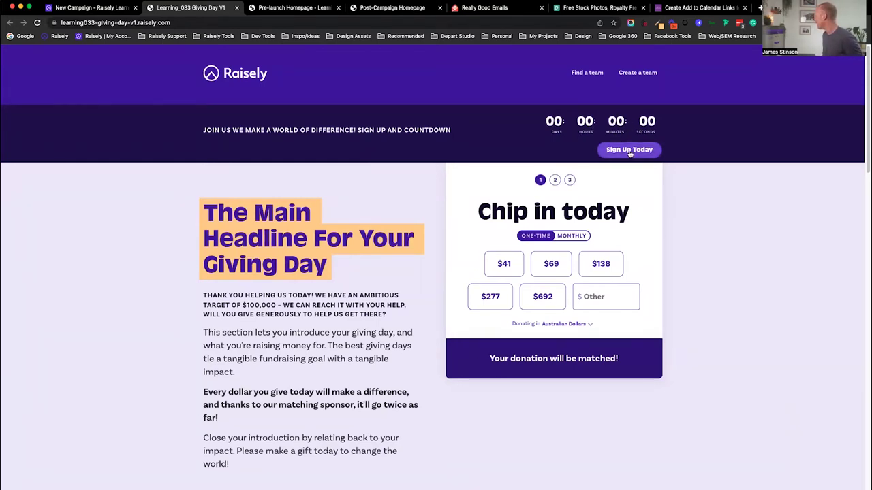
pyautogui.scroll(-10, 429, 214)
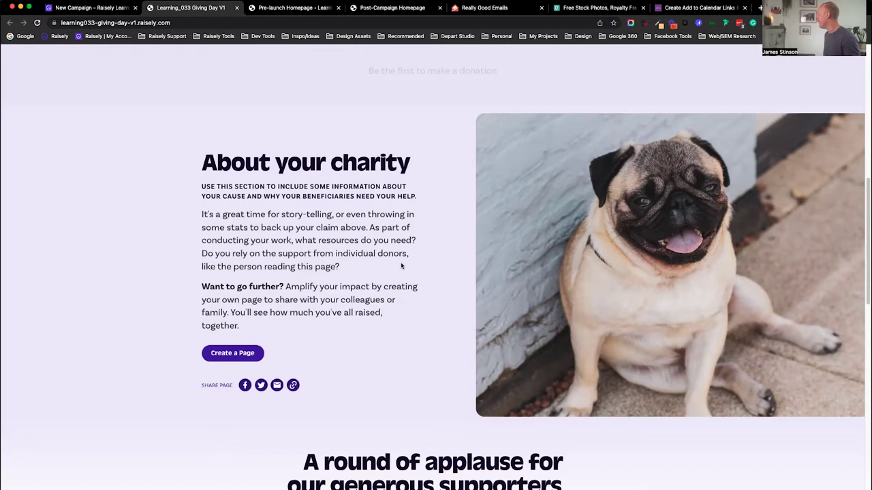
pyautogui.scroll(-5, 400, 266)
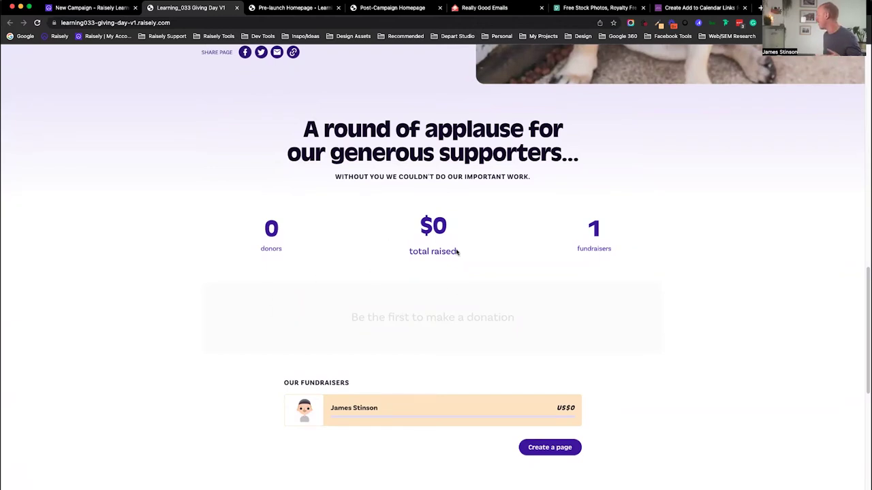
pyautogui.scroll(-5, 457, 289)
pyautogui.scroll(1, 457, 288)
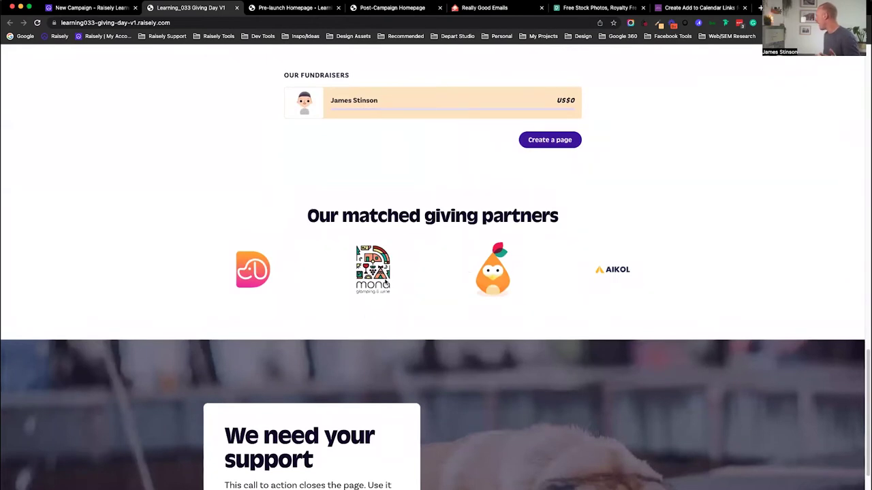
pyautogui.scroll(-1, 486, 276)
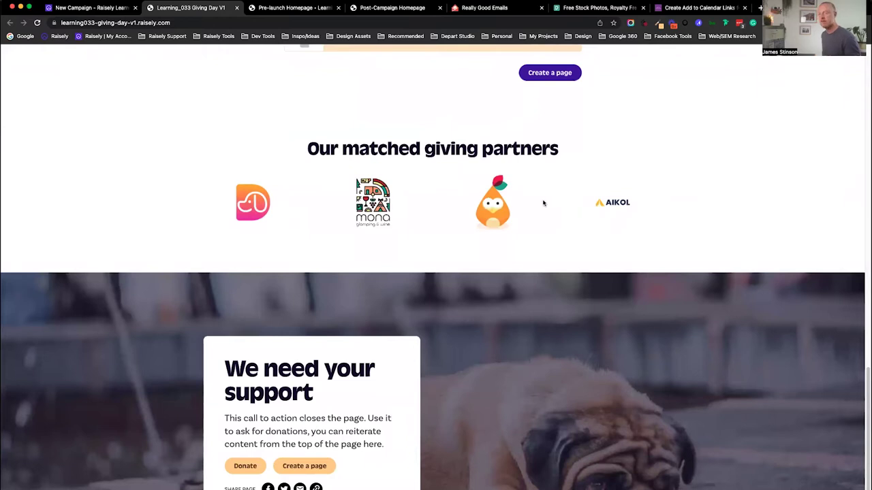
pyautogui.scroll(-2, 545, 202)
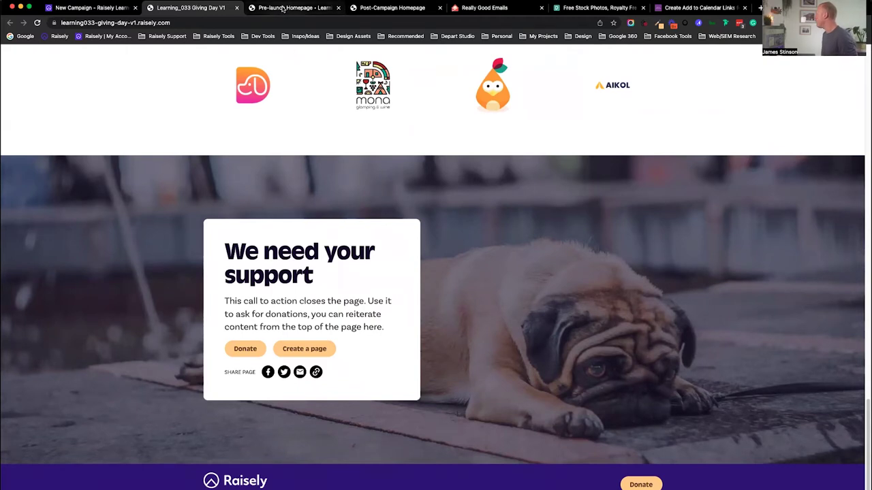
pyautogui.click(83, 7)
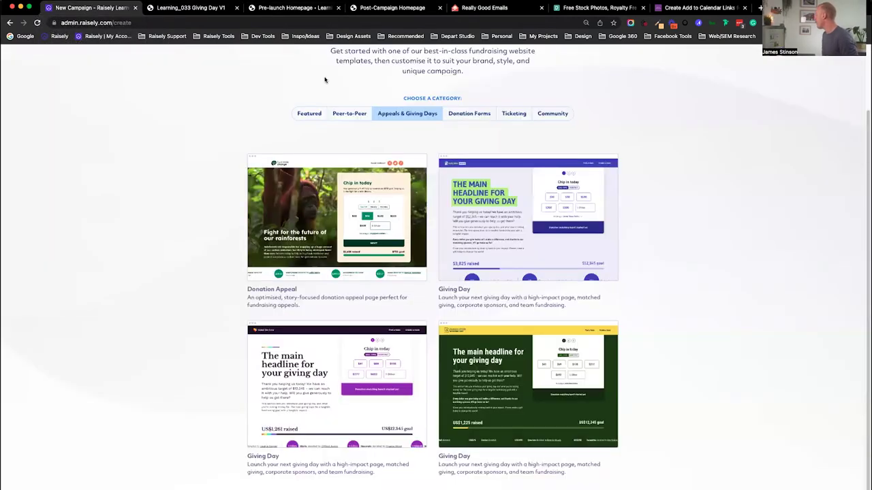
pyautogui.click(204, 8)
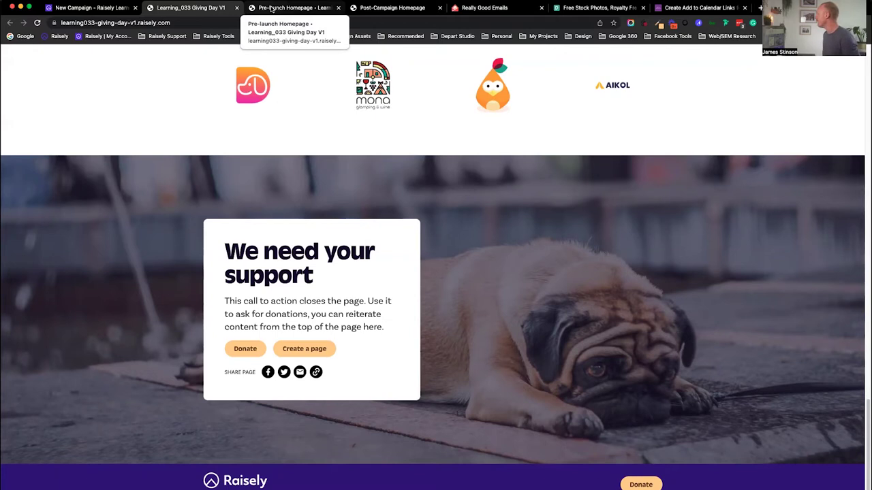
# Step: View the Pre-launch Homepage down to its Save the Date calendar links
pyautogui.click(271, 8)
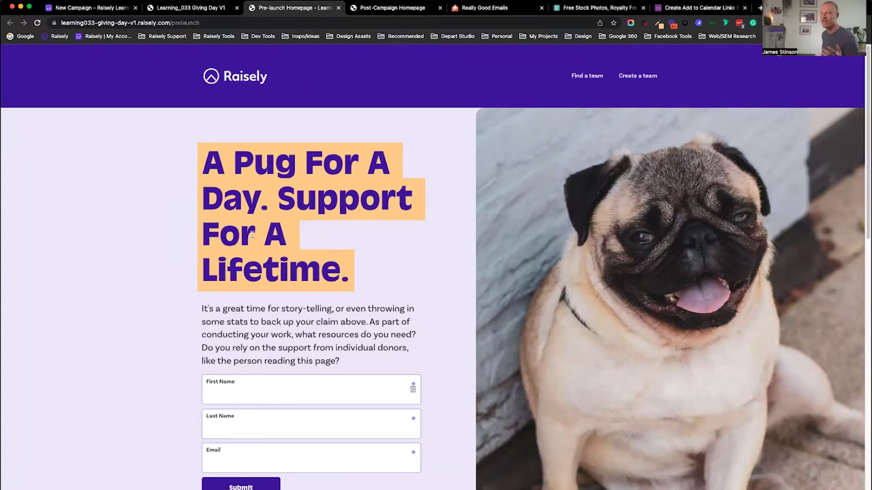
pyautogui.scroll(-2, 417, 312)
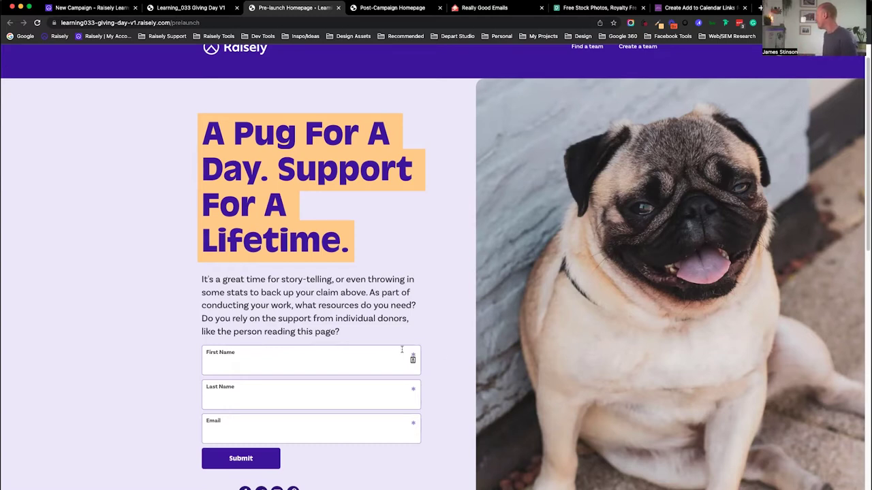
pyautogui.scroll(-5, 450, 297)
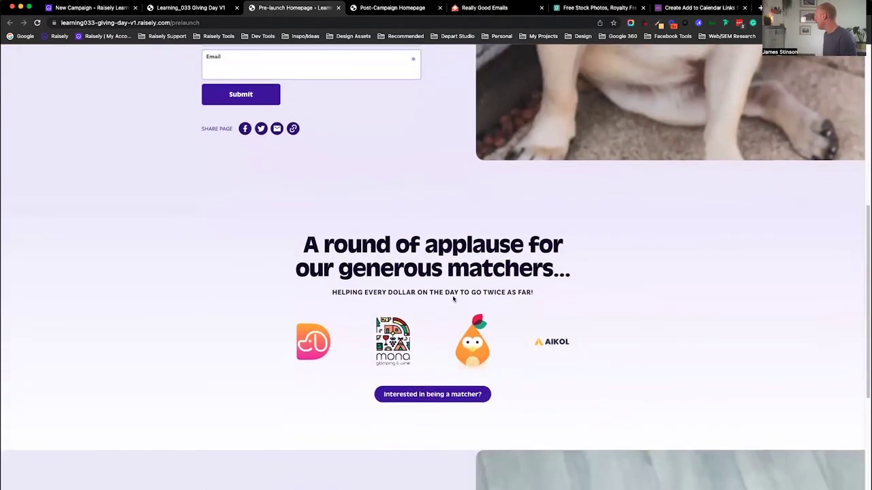
pyautogui.scroll(-1, 453, 297)
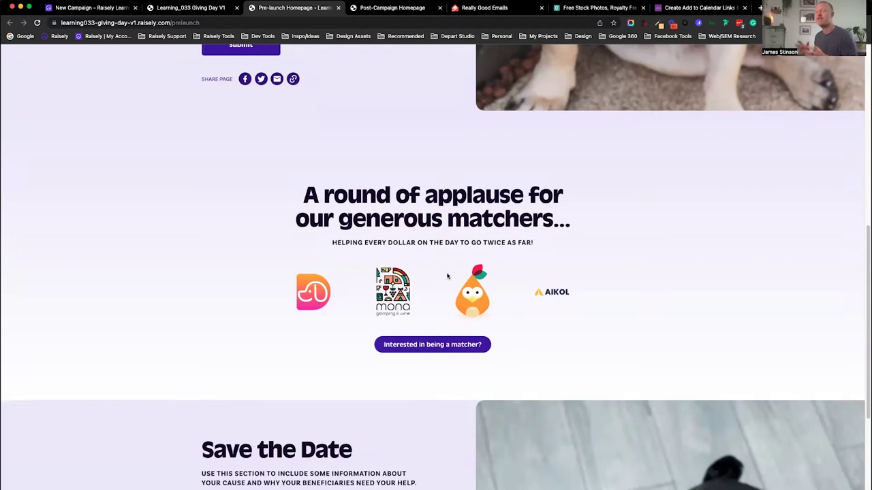
pyautogui.scroll(-4, 448, 276)
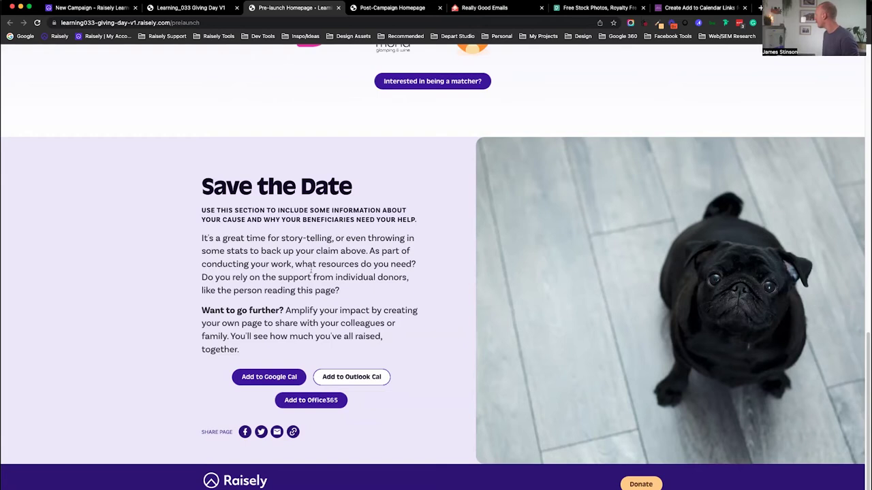
pyautogui.scroll(15, 311, 271)
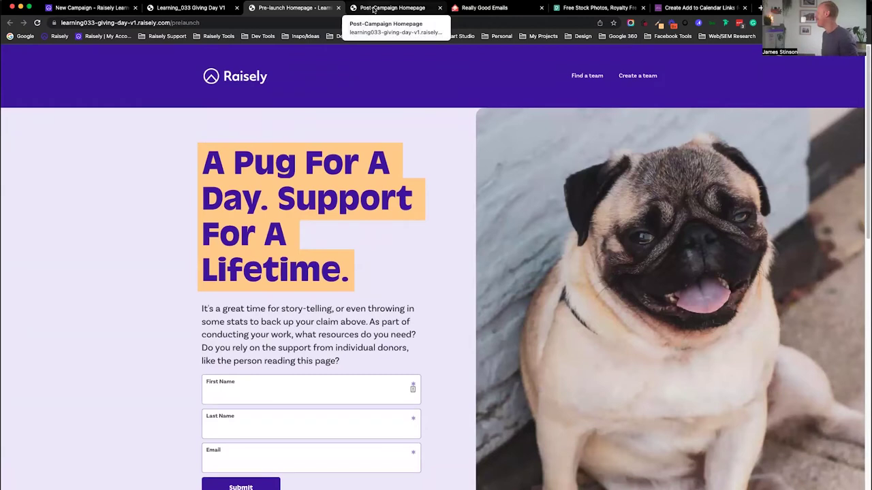
# Step: Open the Post-Campaign Homepage and scroll through its sections
pyautogui.click(373, 8)
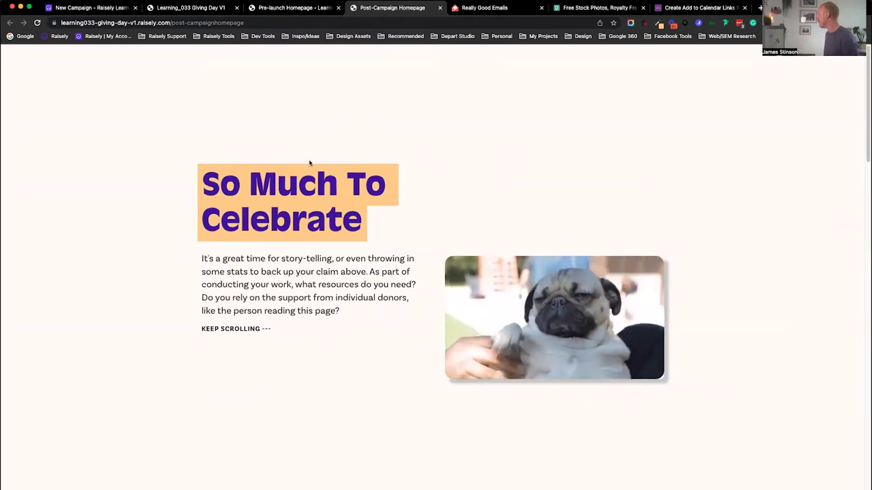
pyautogui.scroll(-2, 504, 204)
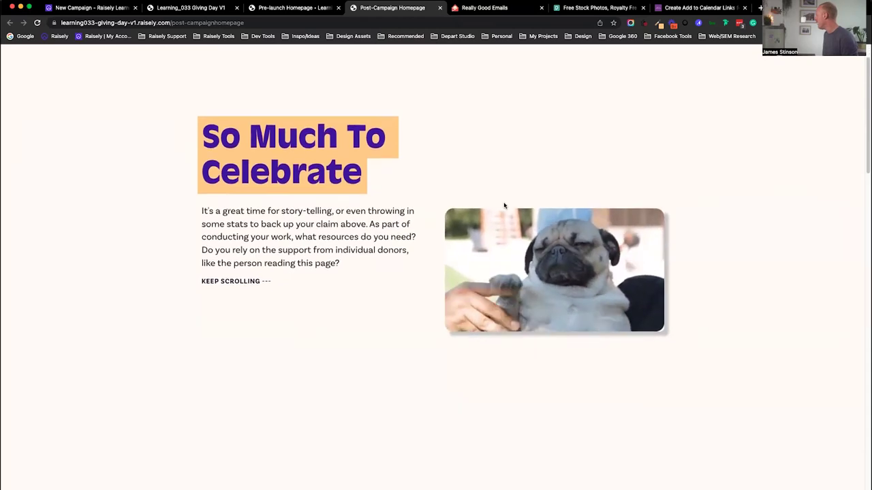
pyautogui.scroll(-6, 504, 205)
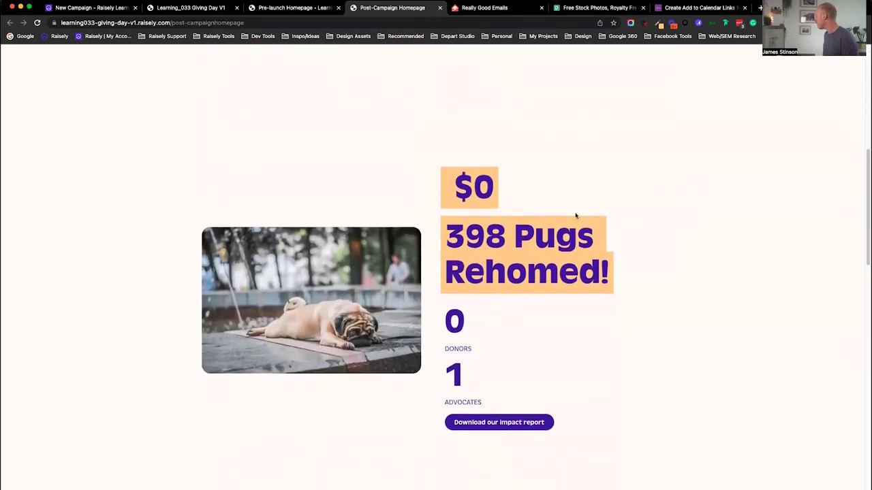
pyautogui.scroll(-5, 576, 216)
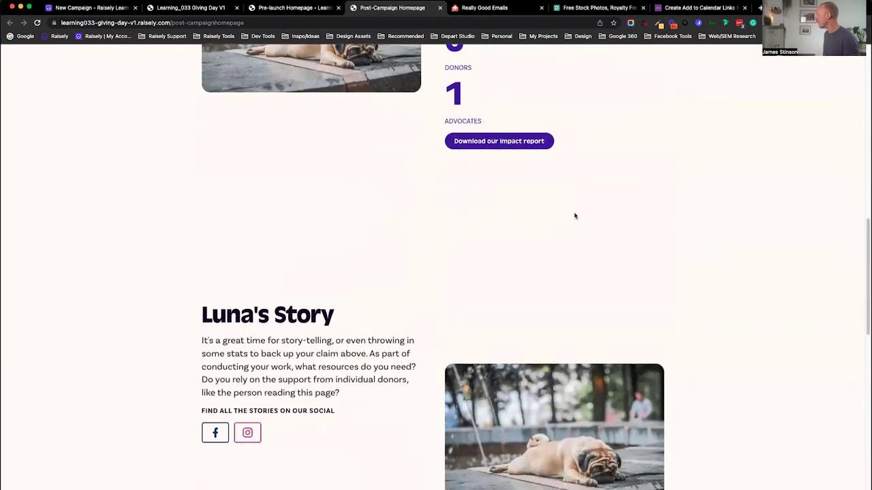
pyautogui.scroll(-2, 575, 216)
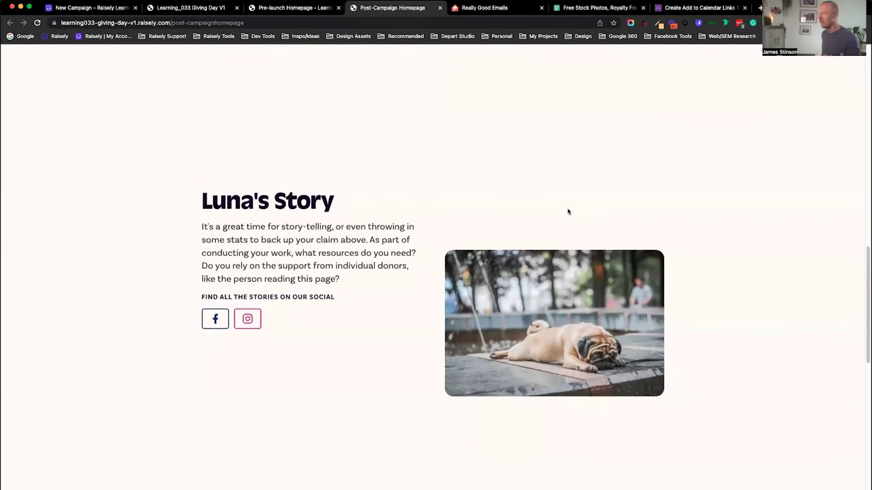
pyautogui.scroll(-5, 580, 205)
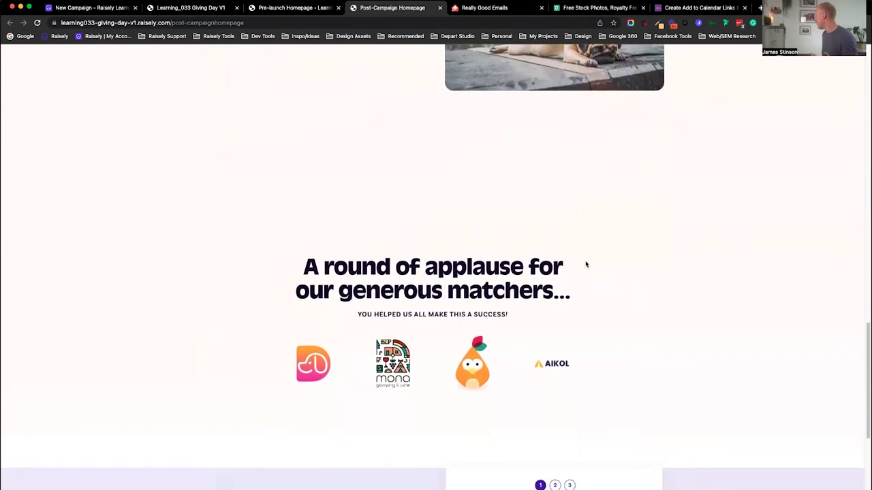
pyautogui.scroll(-5, 586, 264)
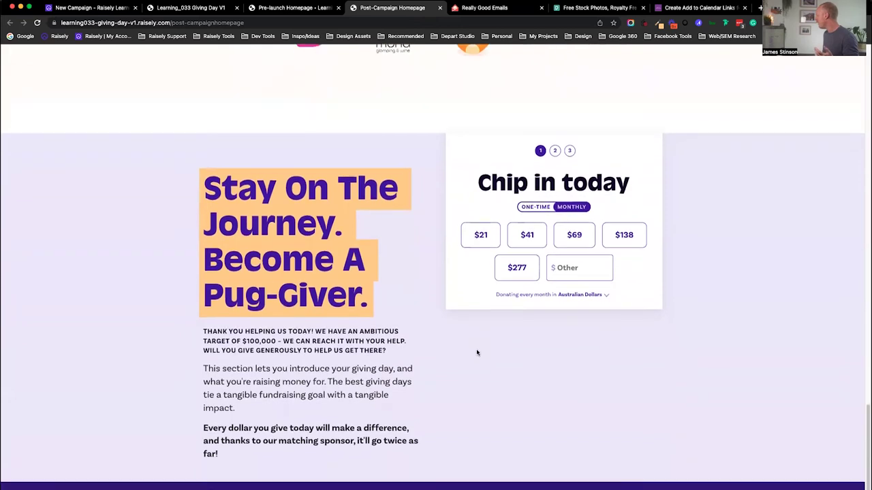
pyautogui.scroll(-1, 477, 352)
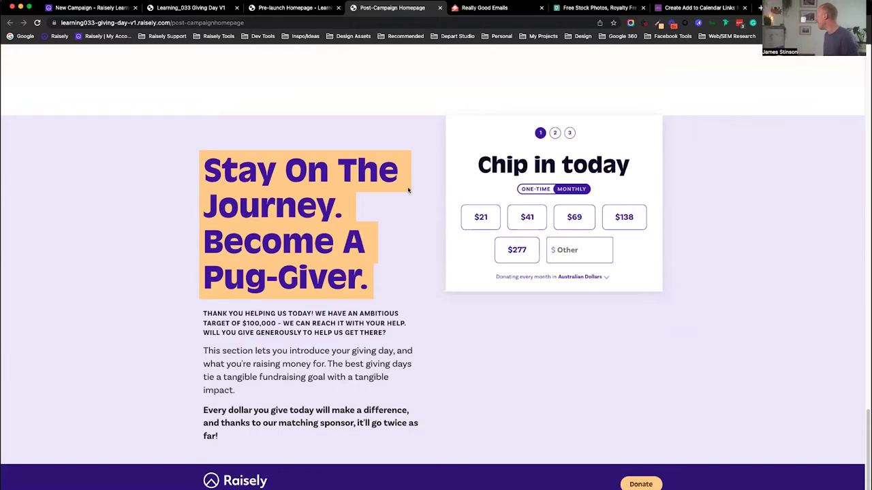
# Step: Finish the Post-Campaign page, then go back to the Giving Day V1 homepage top
pyautogui.scroll(-10, 410, 191)
pyautogui.scroll(-10, 419, 194)
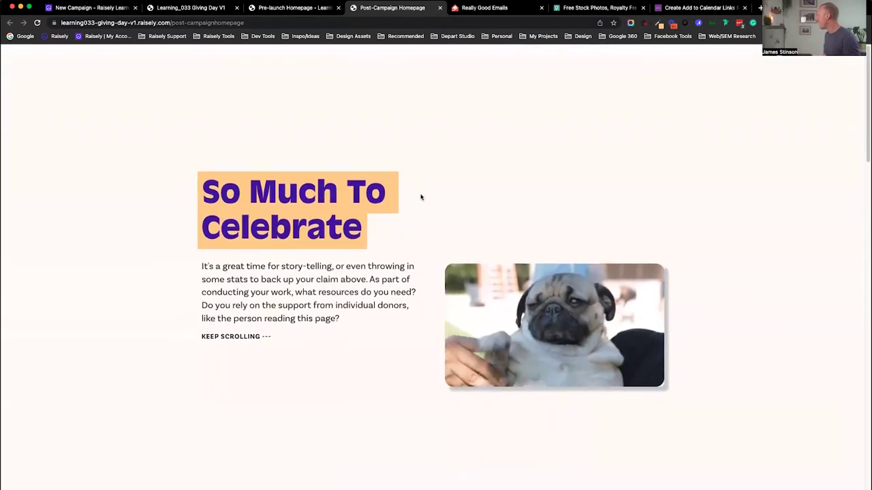
pyautogui.click(185, 8)
pyautogui.scroll(20, 292, 66)
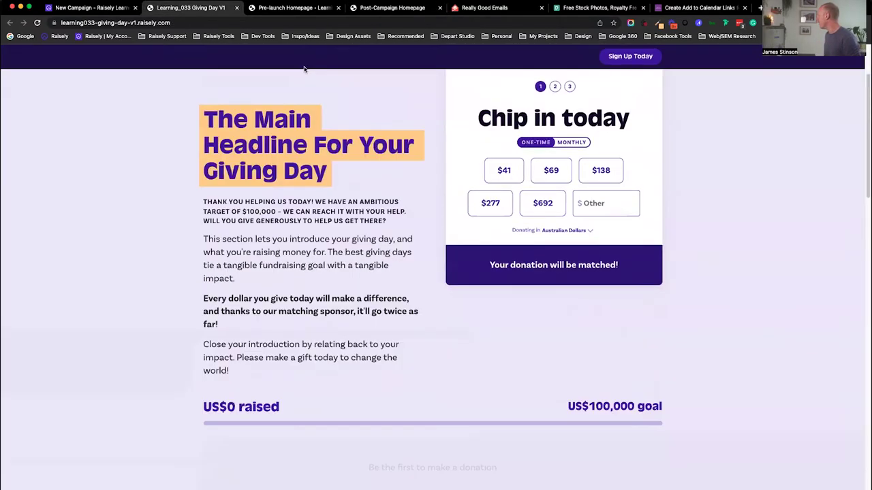
# Step: Flip through the pre-launch, post-campaign and Giving Day V1 pages, ending at the template chooser
pyautogui.click(285, 8)
pyautogui.click(374, 10)
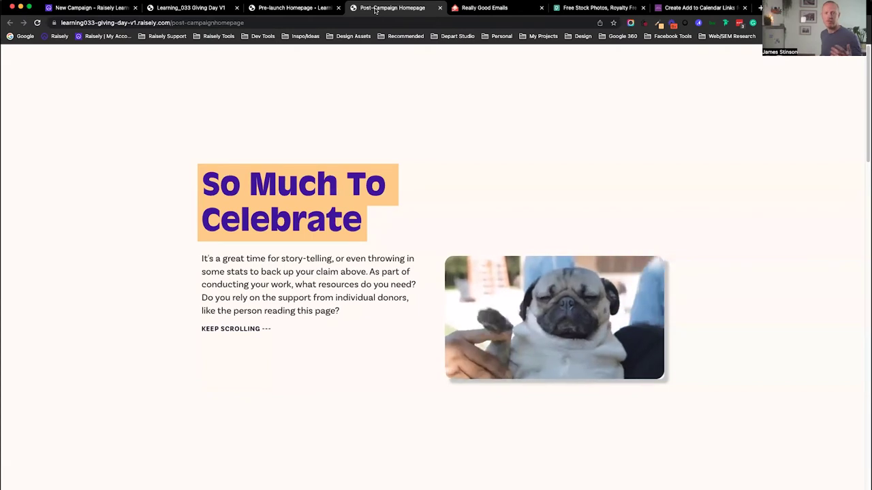
pyautogui.click(320, 9)
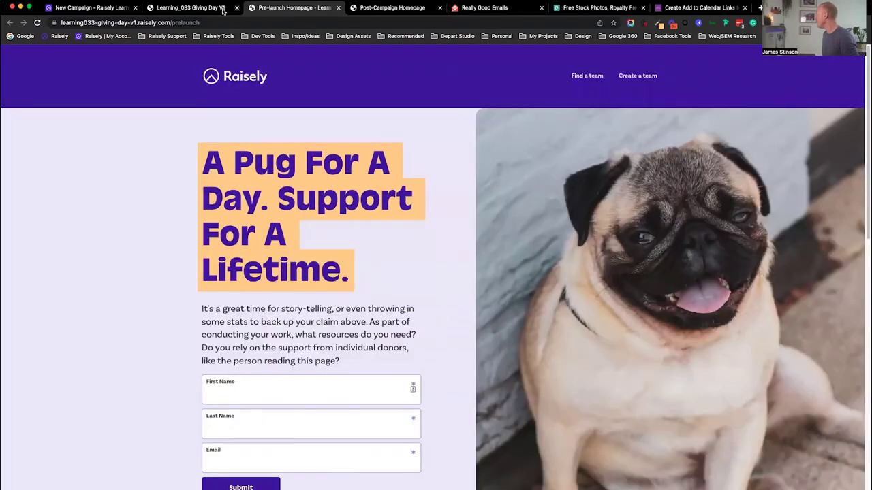
pyautogui.click(200, 7)
pyautogui.click(120, 10)
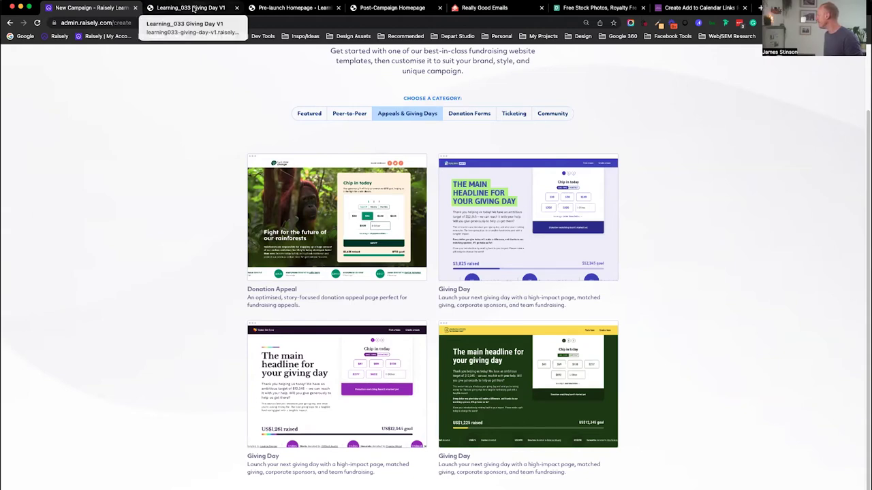
pyautogui.scroll(3, 232, 130)
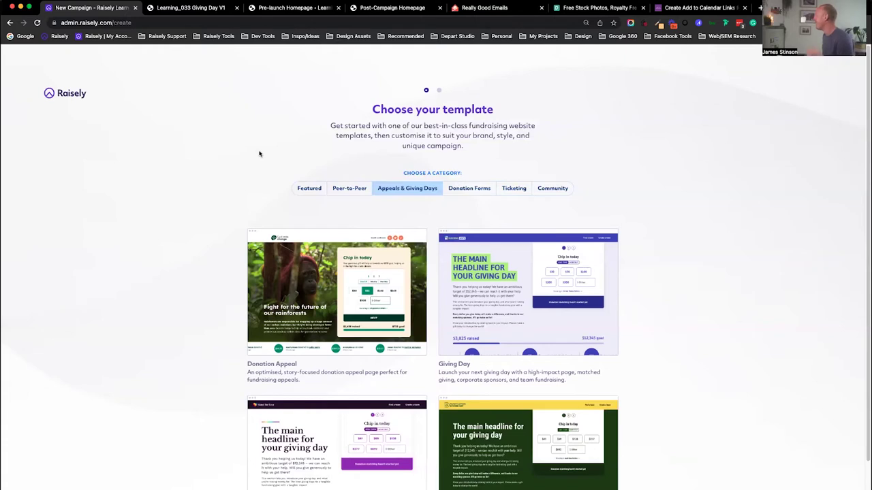
pyautogui.scroll(-2, 259, 154)
pyautogui.moveTo(568, 225)
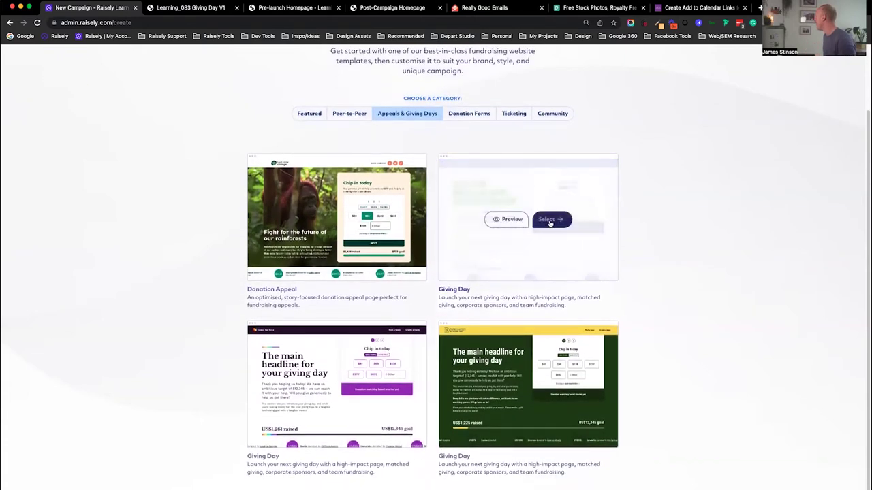
# Step: Pick the Giving Day template, enter a campaign name, goal 100000, and accept the terms
pyautogui.click(550, 221)
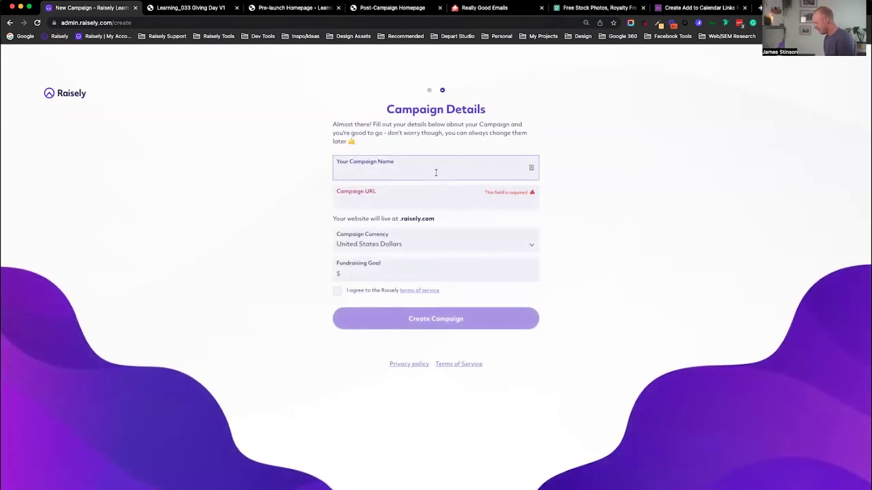
pyautogui.write('learning')
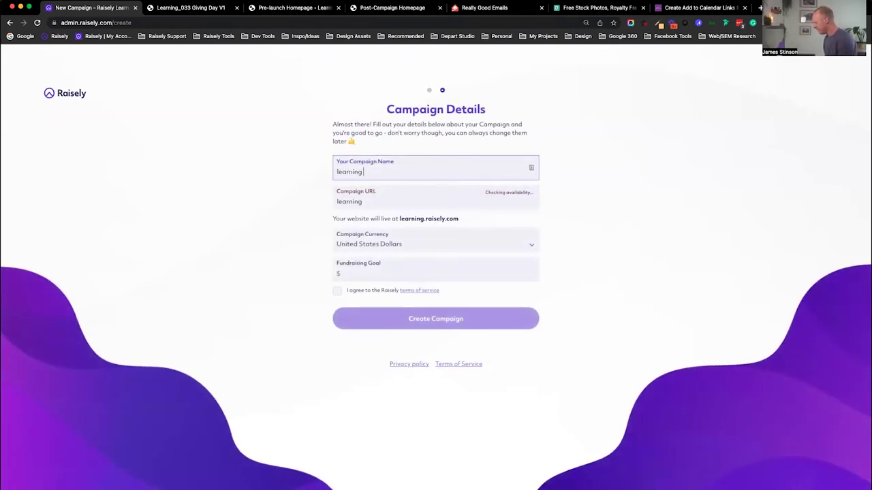
pyautogui.write(' Giving DAy')
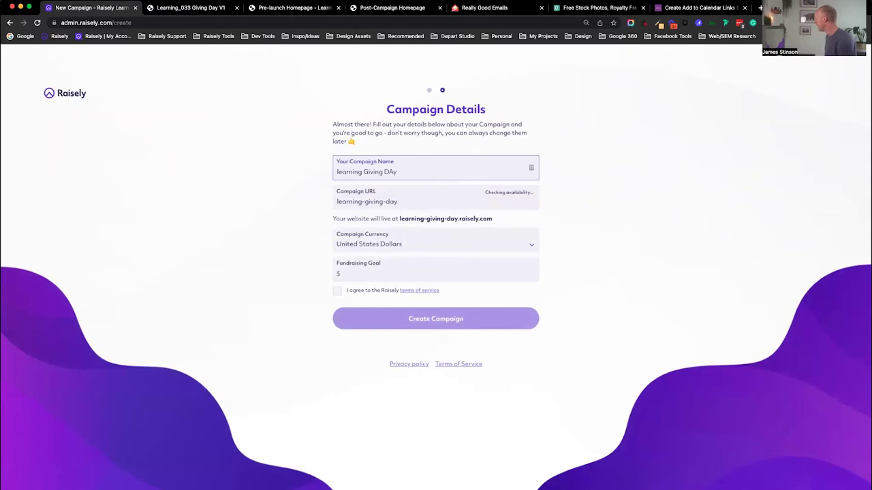
pyautogui.press('BackSpace')
pyautogui.press('BackSpace')
pyautogui.write('ay')
pyautogui.click(447, 272)
pyautogui.write('100000')
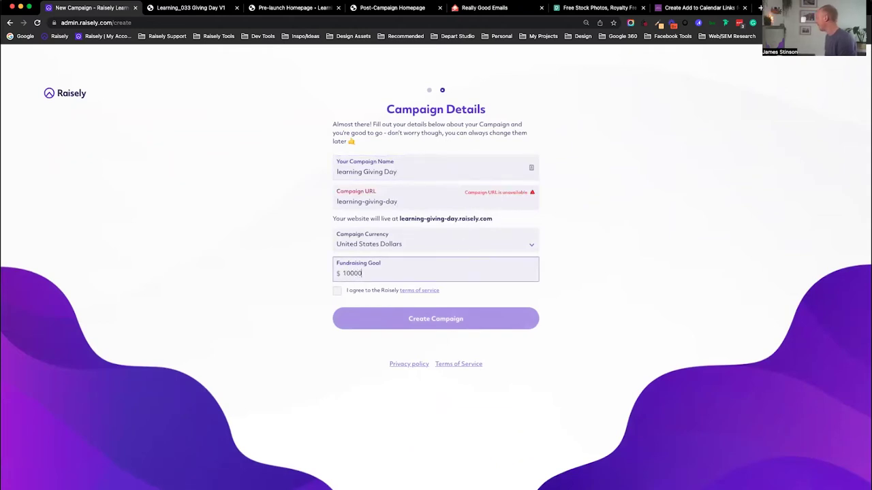
pyautogui.click(336, 292)
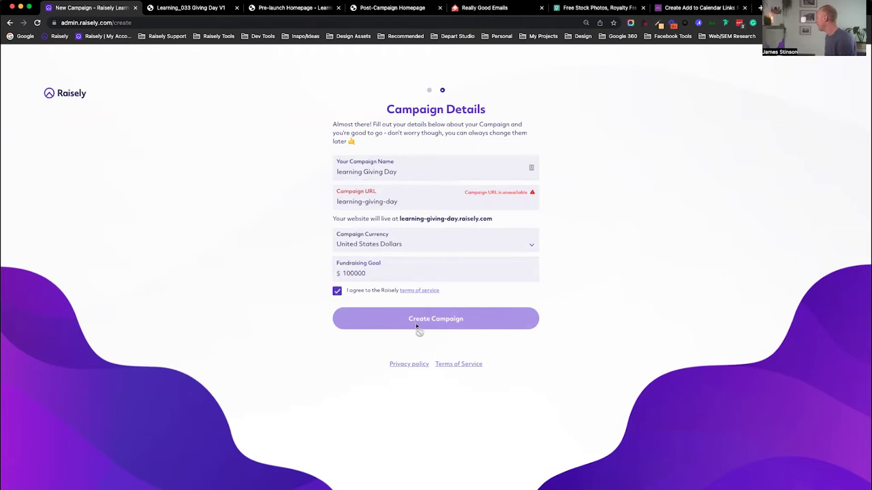
# Step: Correct the name to 'Learning 300 Giving Day' and create the campaign
pyautogui.click(397, 173)
pyautogui.click(337, 173)
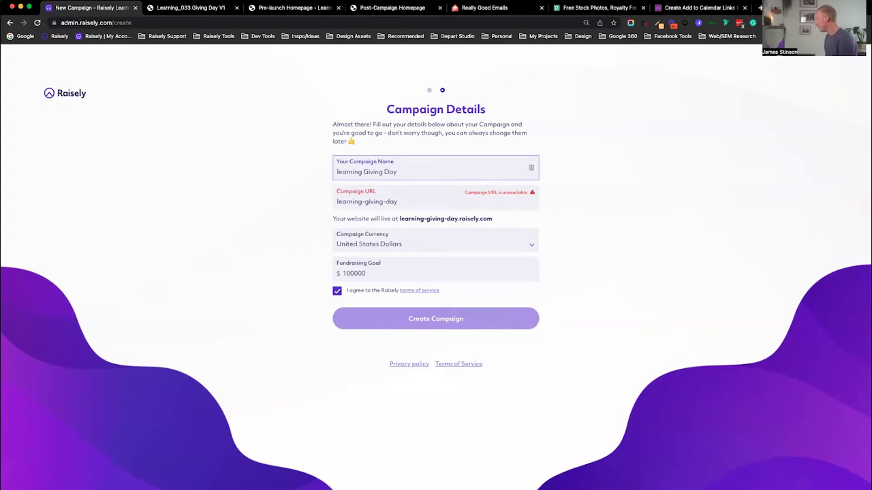
pyautogui.press('Delete')
pyautogui.write('L')
pyautogui.click(365, 173)
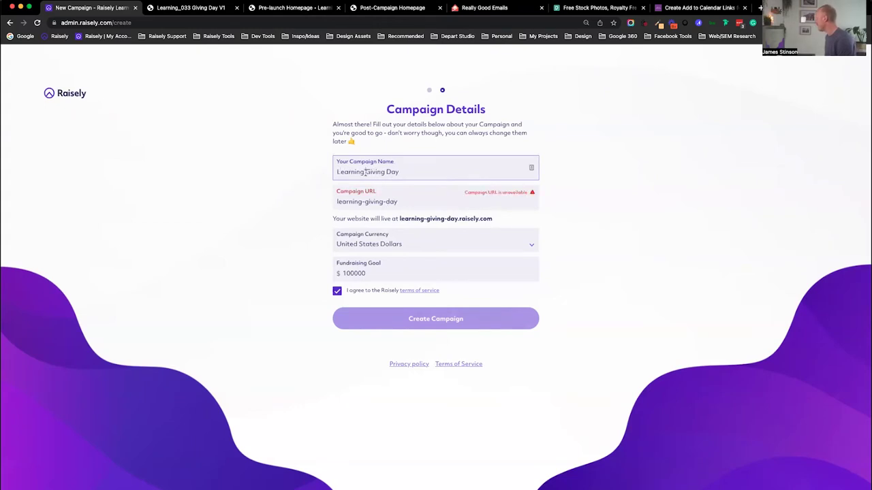
pyautogui.write('300')
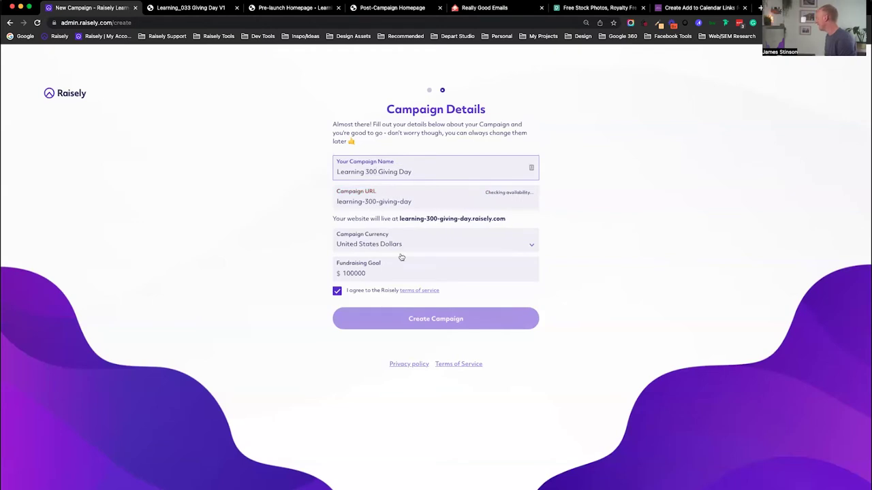
pyautogui.click(407, 318)
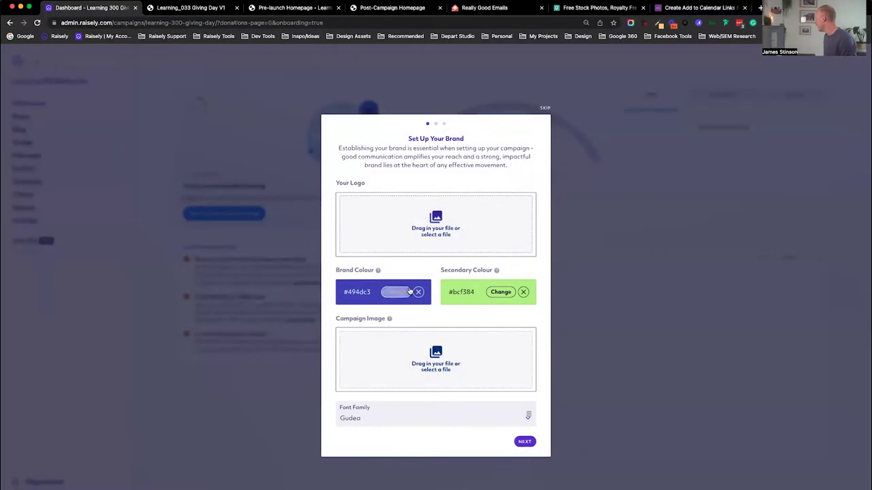
# Step: Set the brand colour to #4521ab
pyautogui.click(401, 292)
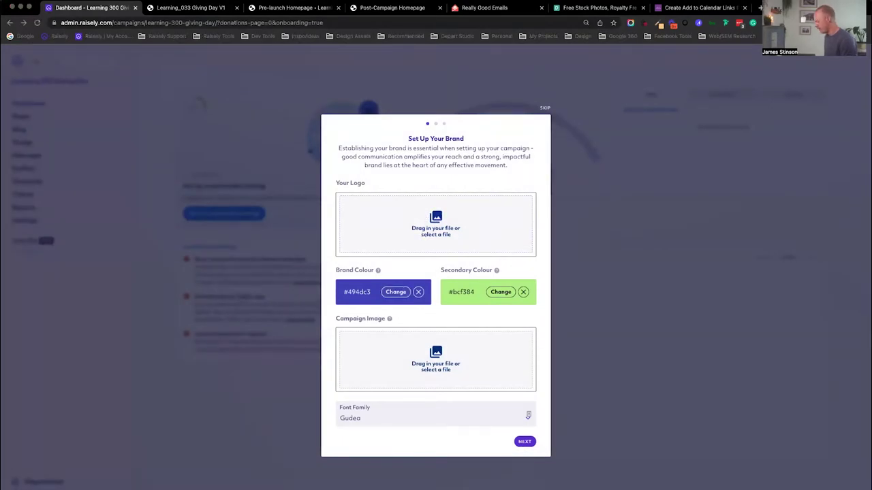
pyautogui.click(395, 292)
pyautogui.click(352, 315)
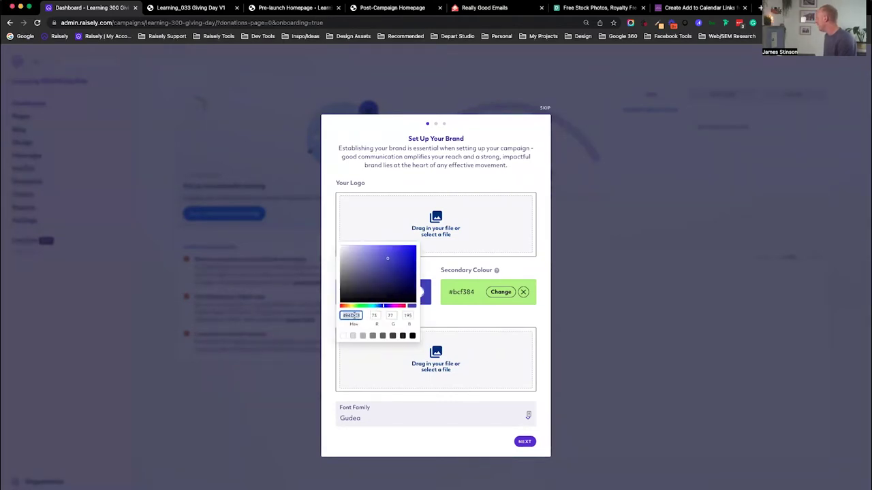
pyautogui.write('4521ab')
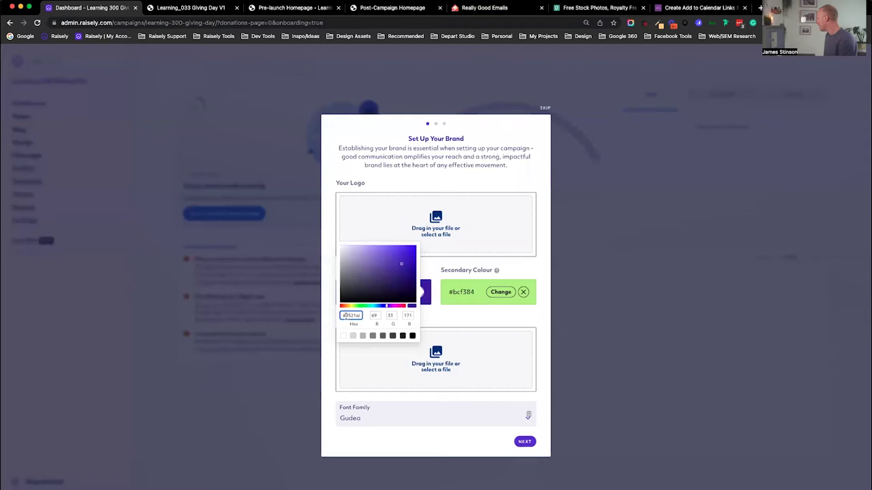
pyautogui.click(433, 322)
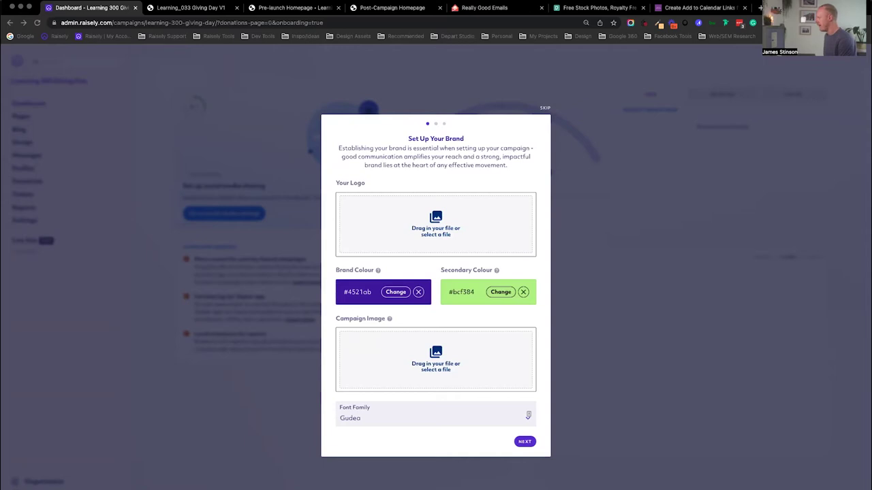
# Step: Replace the #bcf384 secondary colour with orange #FCD08C
pyautogui.click(492, 291)
pyautogui.click(456, 316)
pyautogui.hotkey('ctrl', 'a')
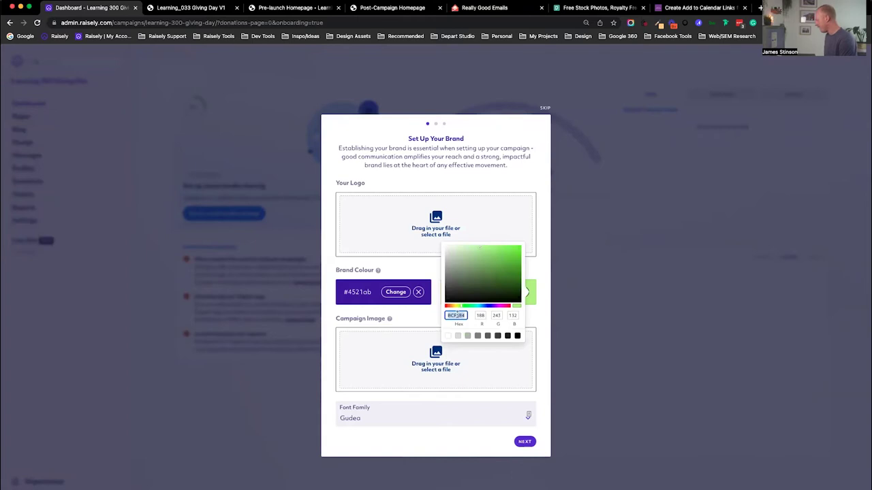
pyautogui.write('FCD08C')
pyautogui.press('Tab')
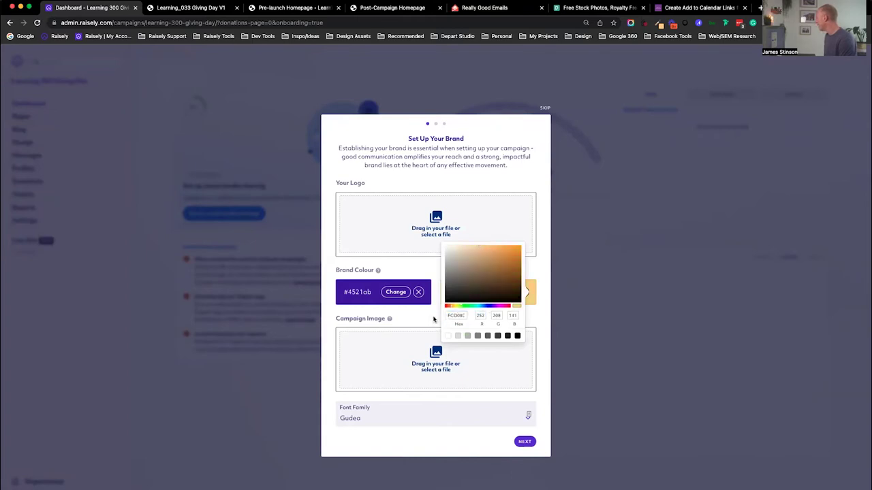
pyautogui.click(432, 319)
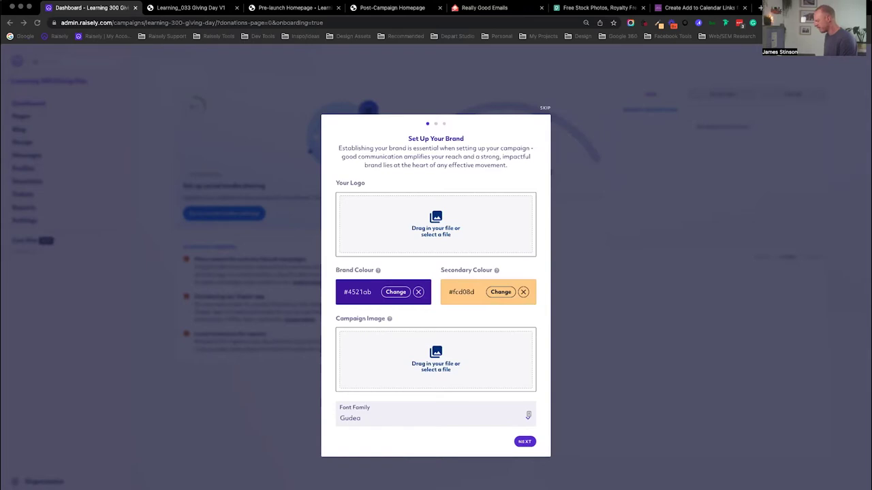
# Step: Replace the Gudea brand font with antique-olive, accept the font warning, and skip the donation form step
pyautogui.moveTo(364, 420); pyautogui.dragTo(331, 420)
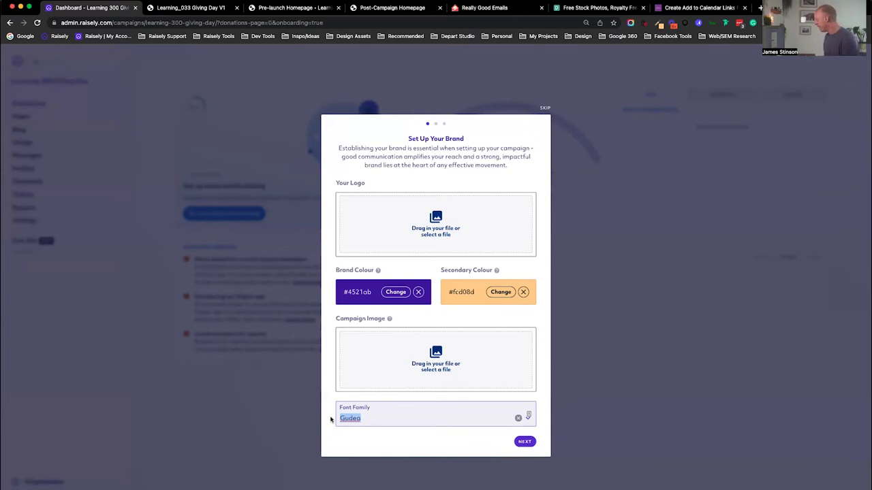
pyautogui.write('antique-olive')
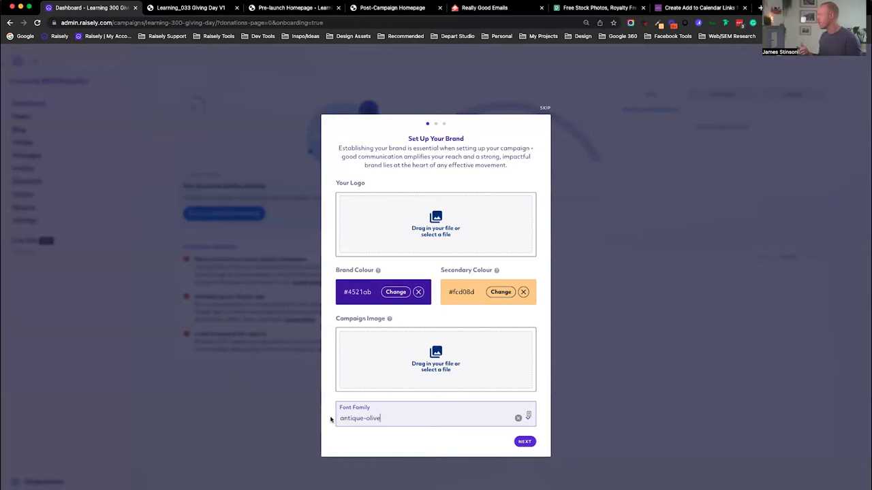
pyautogui.click(525, 442)
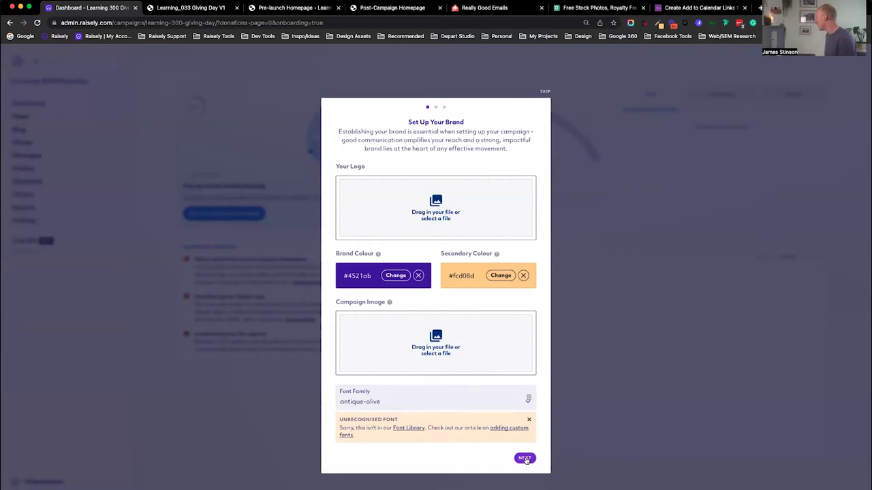
pyautogui.click(524, 458)
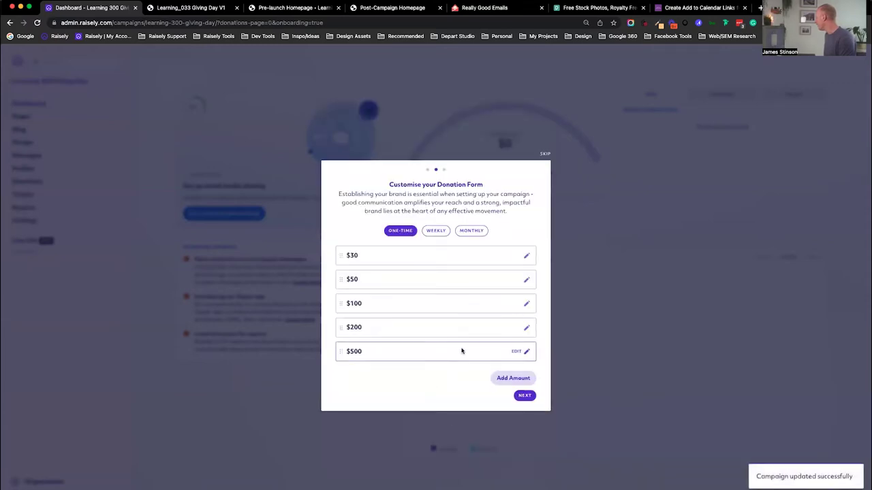
pyautogui.click(545, 155)
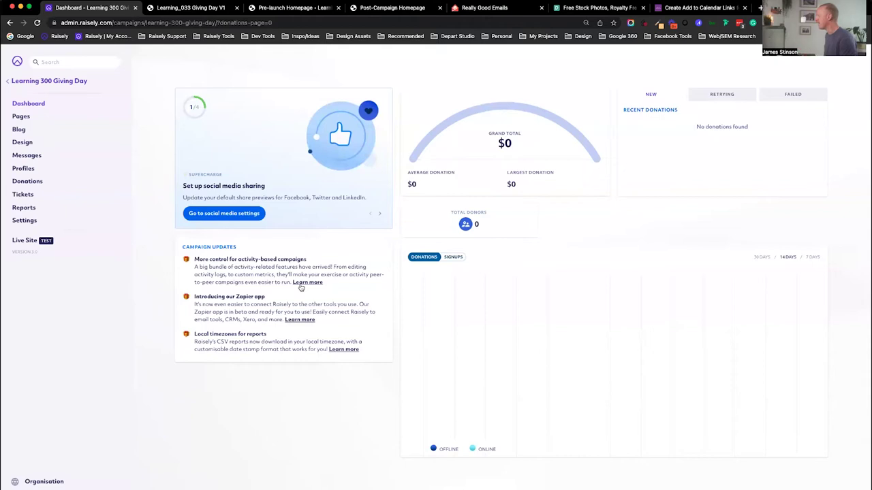
# Step: Copy the Adobe Fonts kit ID from Learning_033 Giving Day V1's integration settings
pyautogui.click(17, 62)
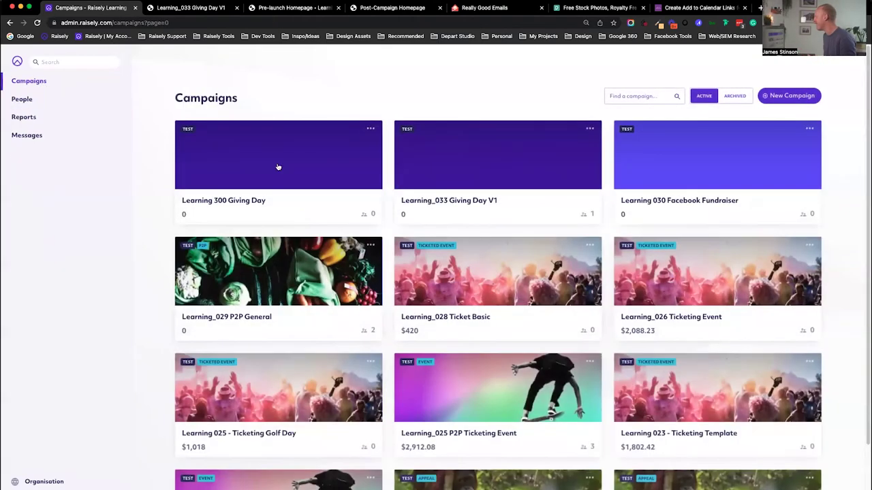
pyautogui.click(522, 175)
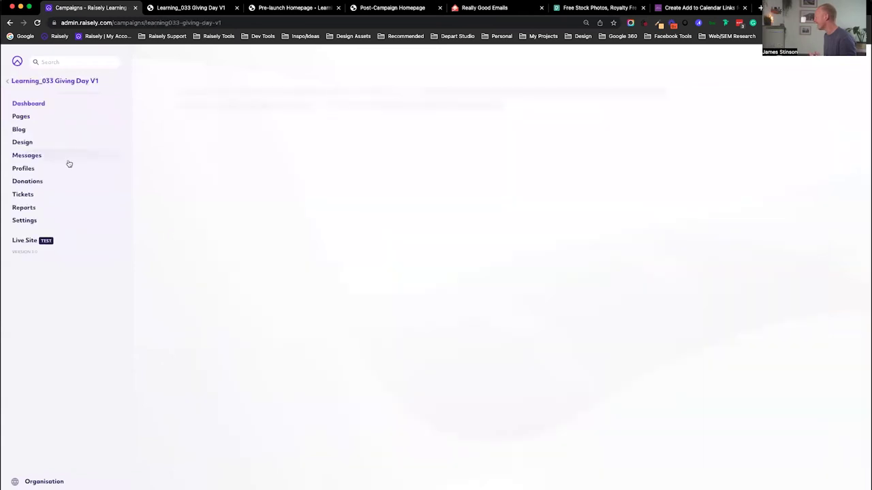
pyautogui.click(24, 221)
pyautogui.scroll(-2, 265, 359)
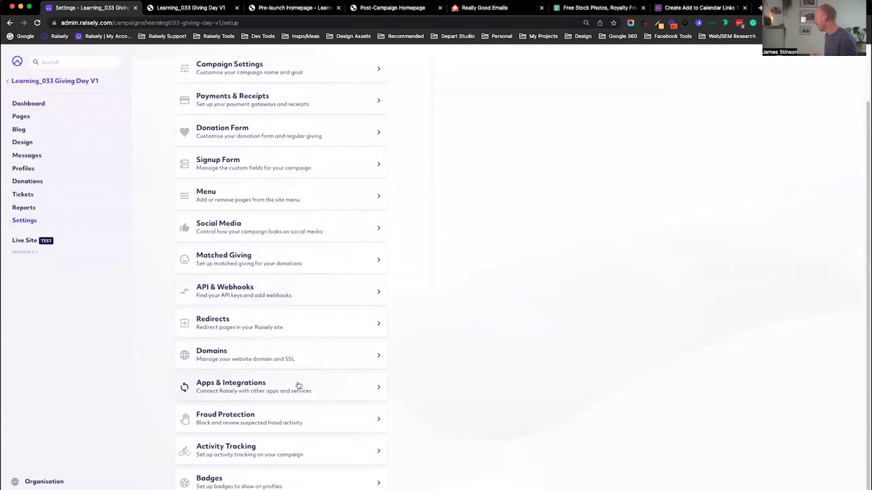
pyautogui.click(298, 385)
pyautogui.click(671, 249)
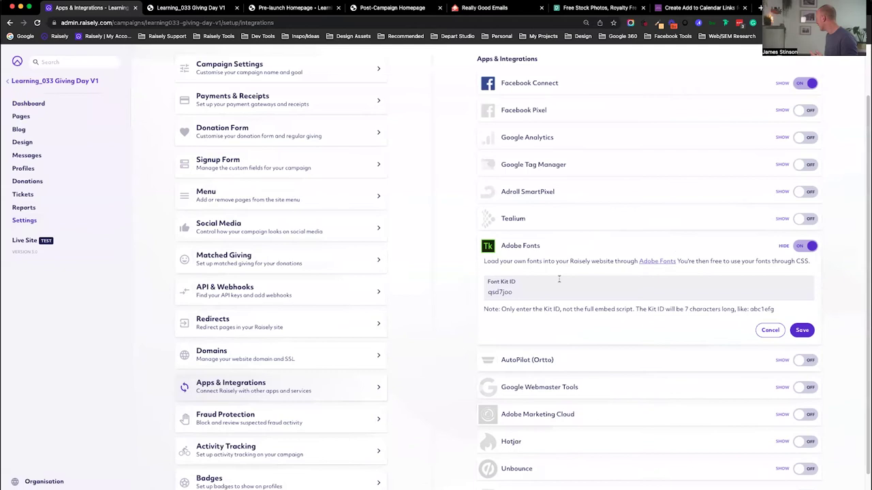
pyautogui.doubleClick(491, 291)
pyautogui.press('super+c')
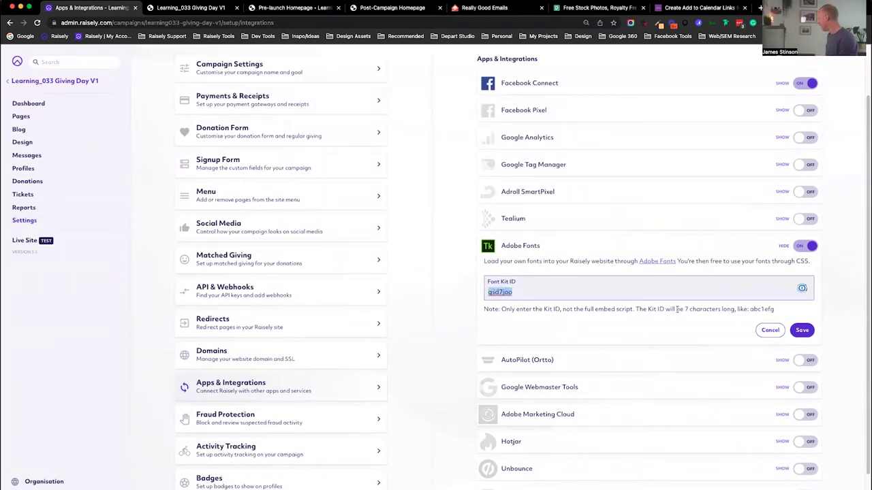
pyautogui.click(777, 331)
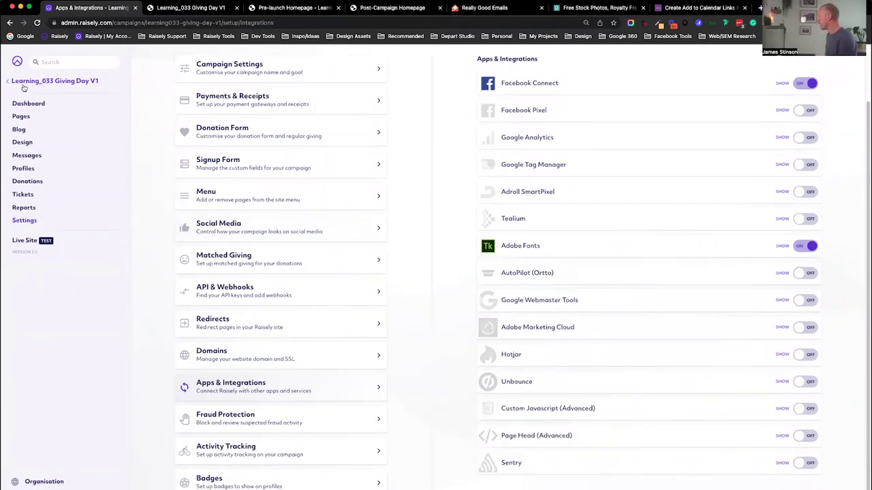
# Step: In Learning 300 Giving Day, turn on Adobe Fonts with the copied kit ID and save
pyautogui.click(23, 83)
pyautogui.click(240, 148)
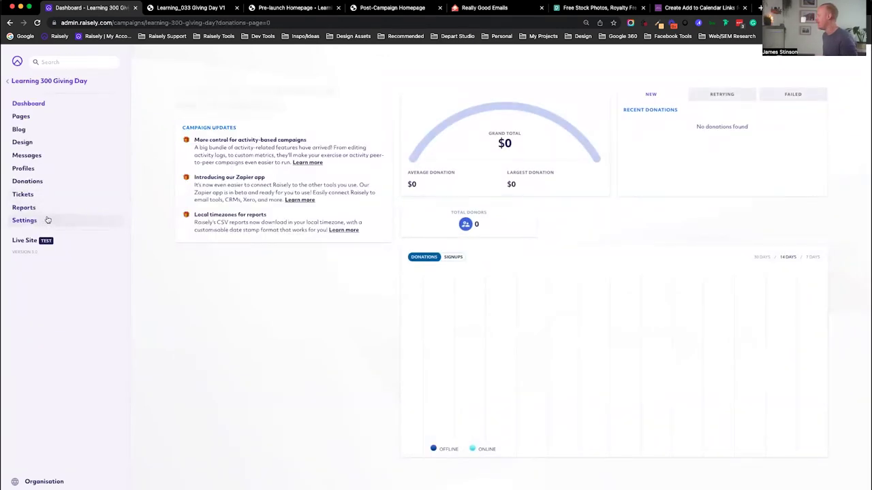
pyautogui.click(48, 219)
pyautogui.click(292, 450)
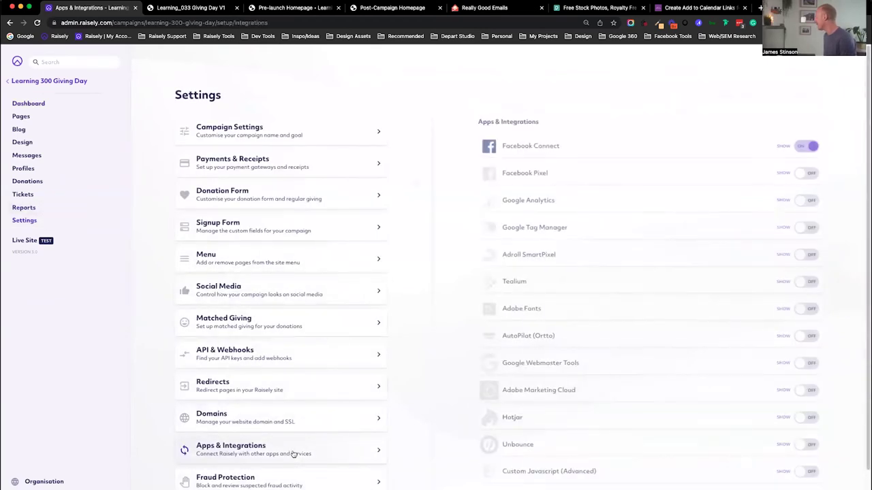
pyautogui.click(807, 309)
pyautogui.press('super+v')
pyautogui.click(801, 393)
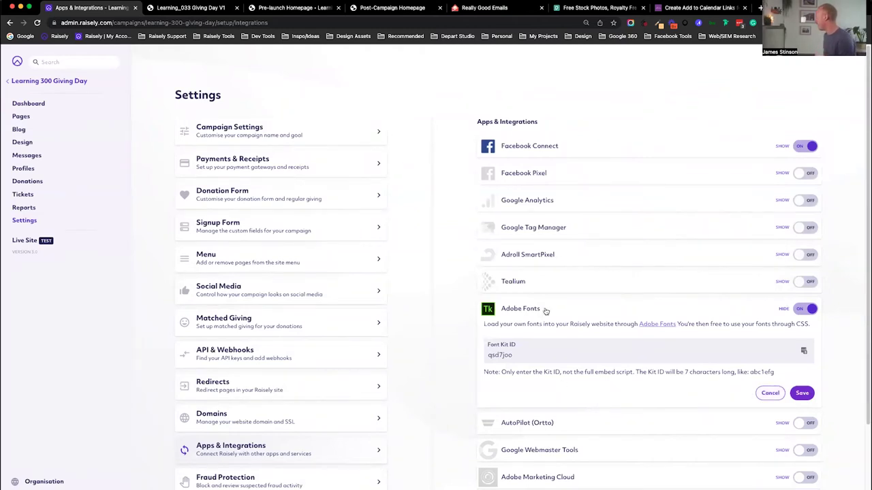
pyautogui.click(31, 144)
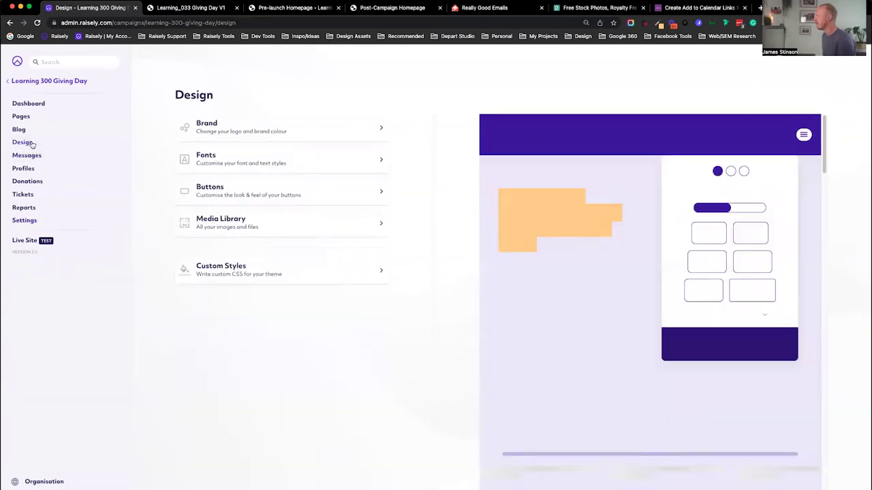
# Step: Choose the white logo from the Media Library as the brand logo and save the change
pyautogui.click(301, 130)
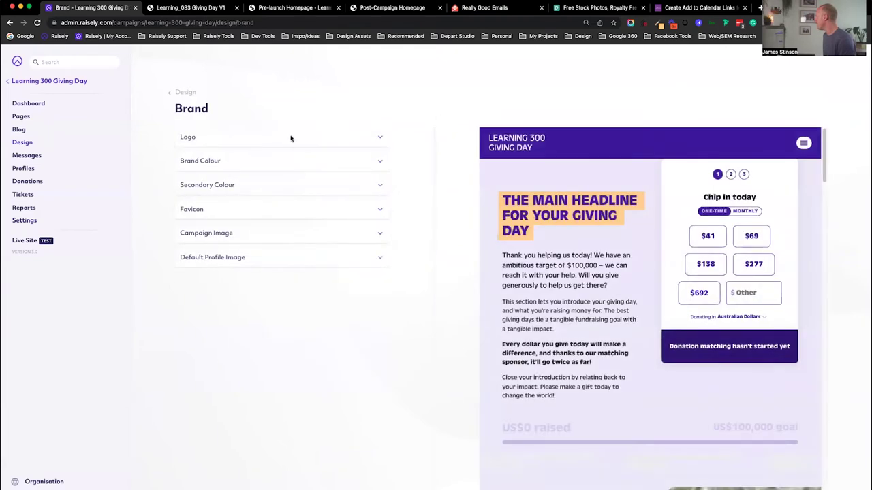
pyautogui.click(292, 183)
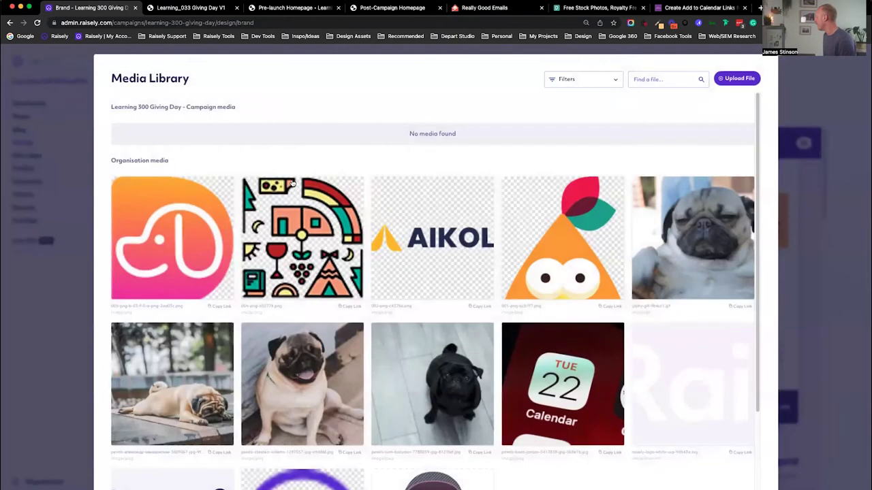
pyautogui.scroll(-3, 363, 291)
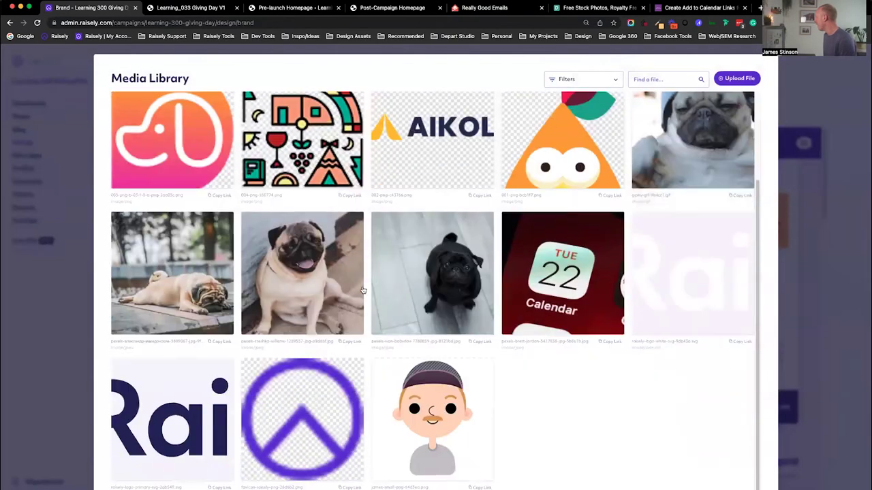
pyautogui.click(688, 283)
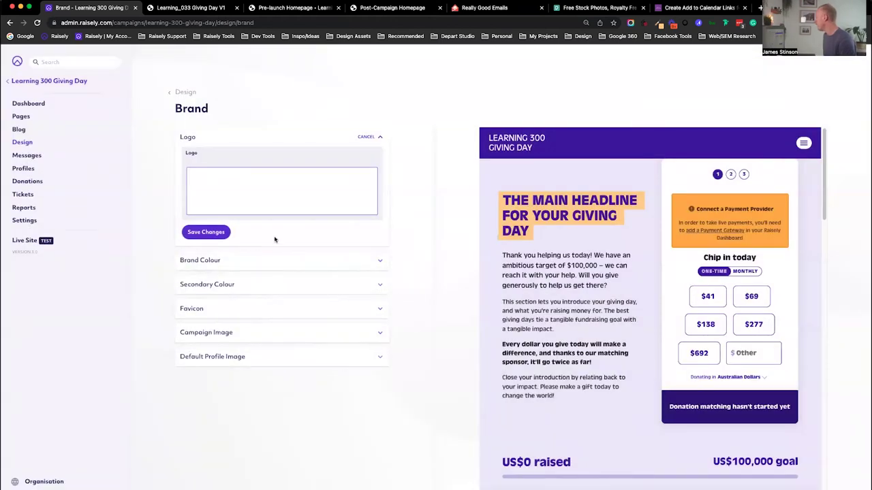
pyautogui.click(206, 232)
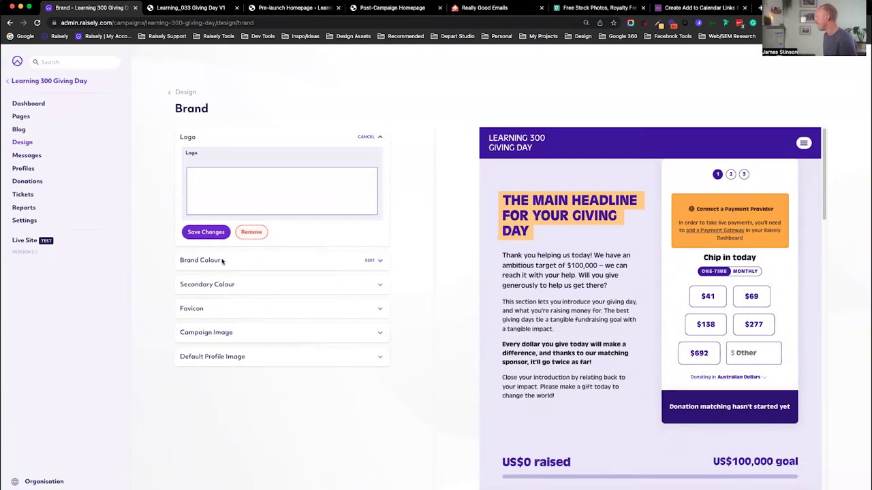
pyautogui.click(179, 92)
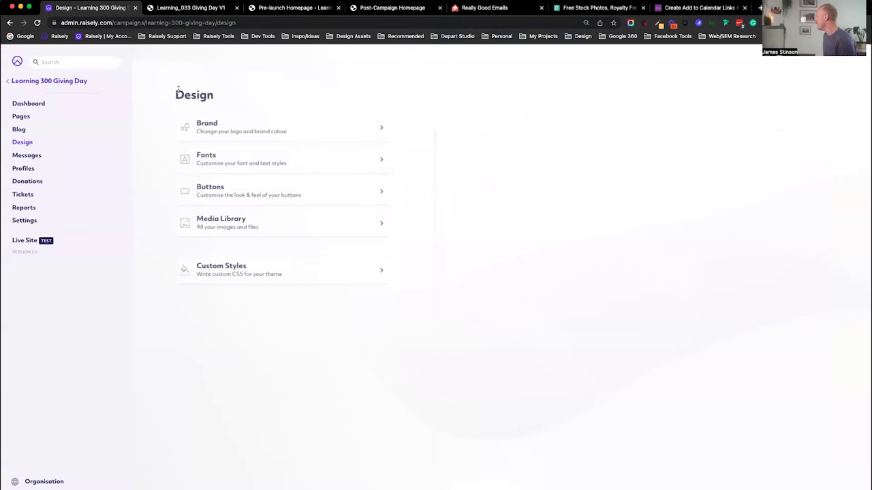
# Step: Change the Heading 5 font family to basic-sans and save it
pyautogui.click(245, 153)
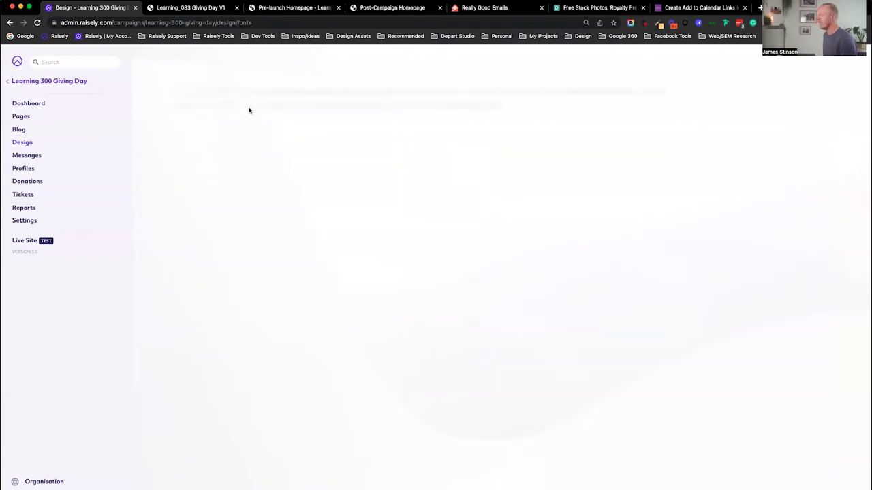
pyautogui.click(258, 149)
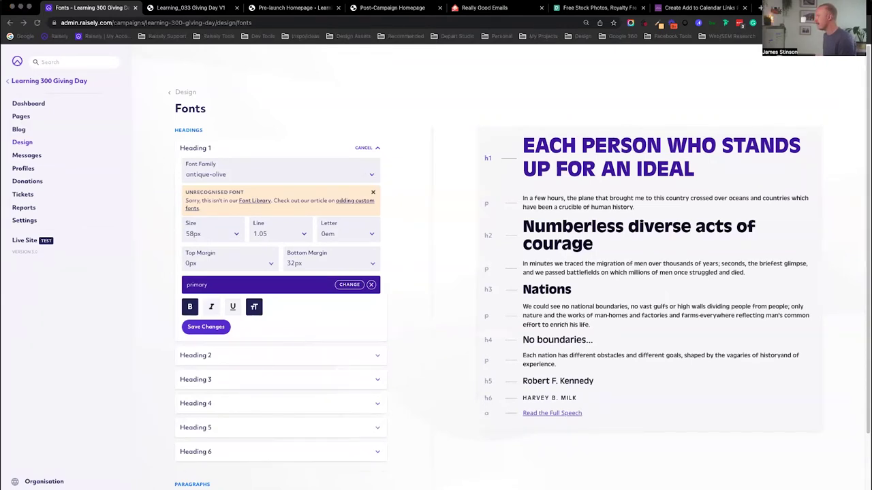
pyautogui.scroll(-3, 236, 332)
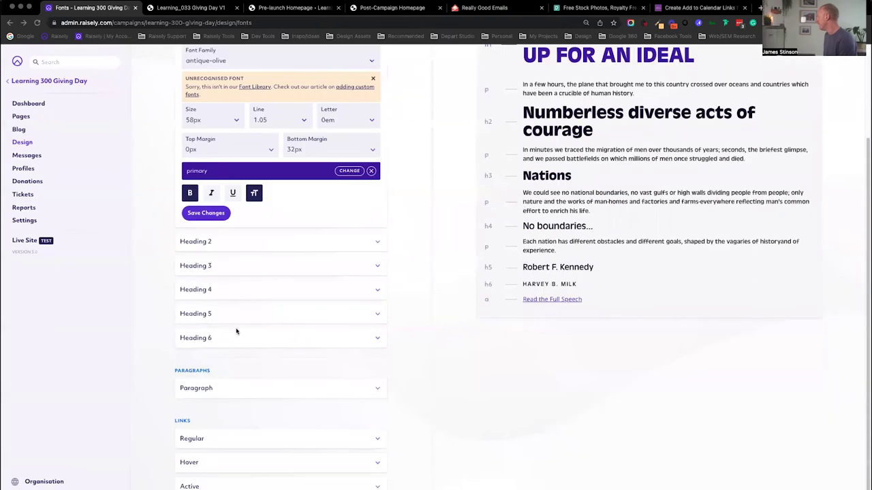
pyautogui.click(241, 313)
pyautogui.moveTo(221, 340); pyautogui.dragTo(175, 340)
pyautogui.write('basic-sans')
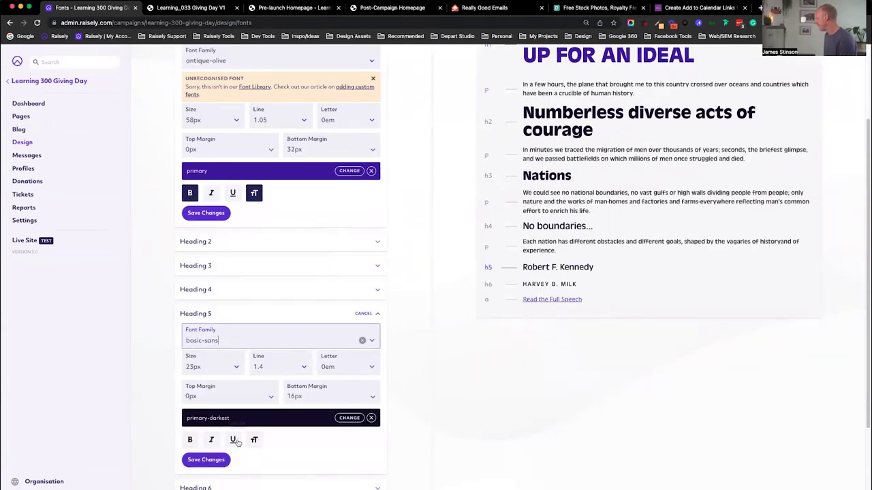
pyautogui.click(215, 462)
# Step: Change the Paragraph font family to basic-sans and save it
pyautogui.scroll(-3, 288, 444)
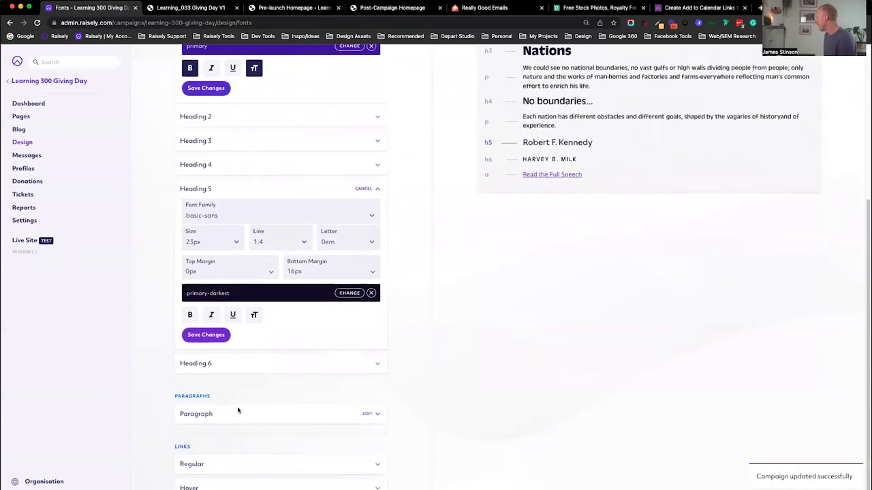
pyautogui.click(238, 414)
pyautogui.moveTo(235, 441); pyautogui.dragTo(162, 443)
pyautogui.write('basic-sans')
pyautogui.scroll(-4, 145, 440)
pyautogui.click(217, 422)
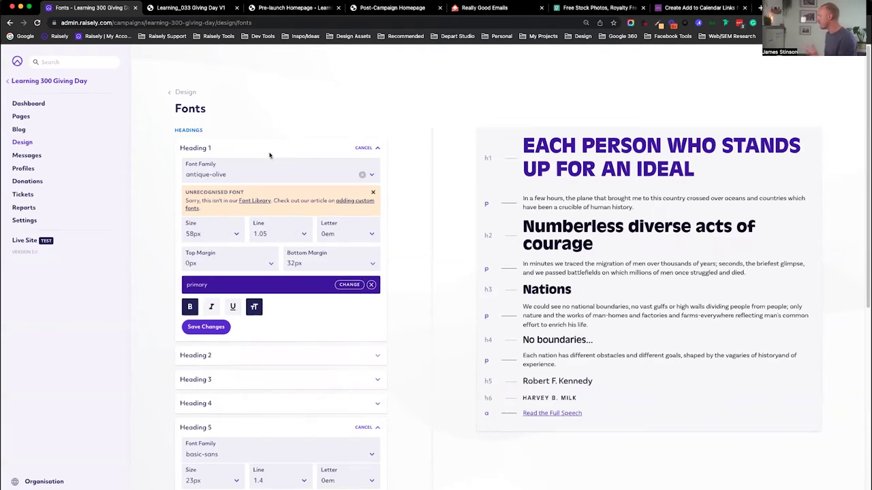
pyautogui.click(364, 149)
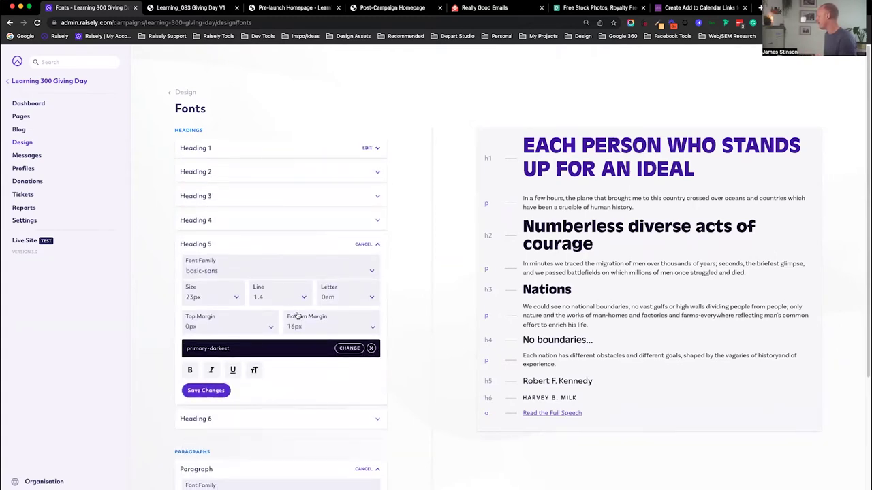
pyautogui.click(182, 94)
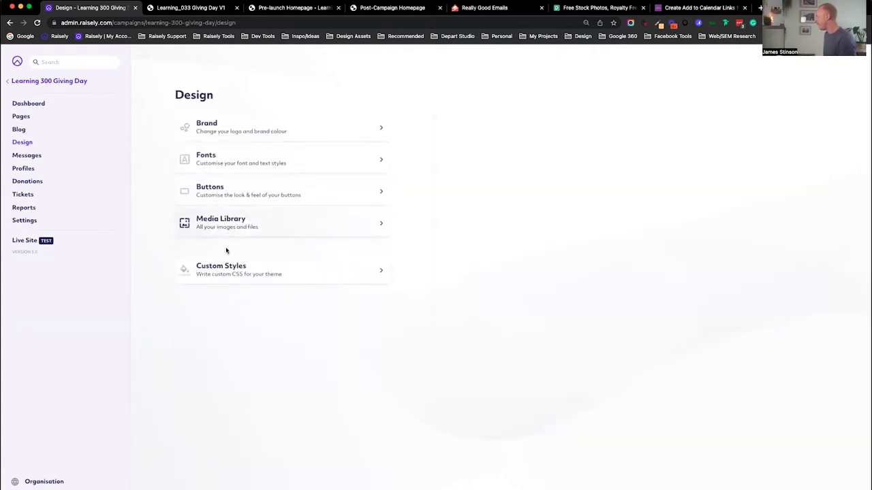
# Step: Paste the h1–h5, paragraph and button CSS rules at the end of Custom Css/Scss and save
pyautogui.click(254, 269)
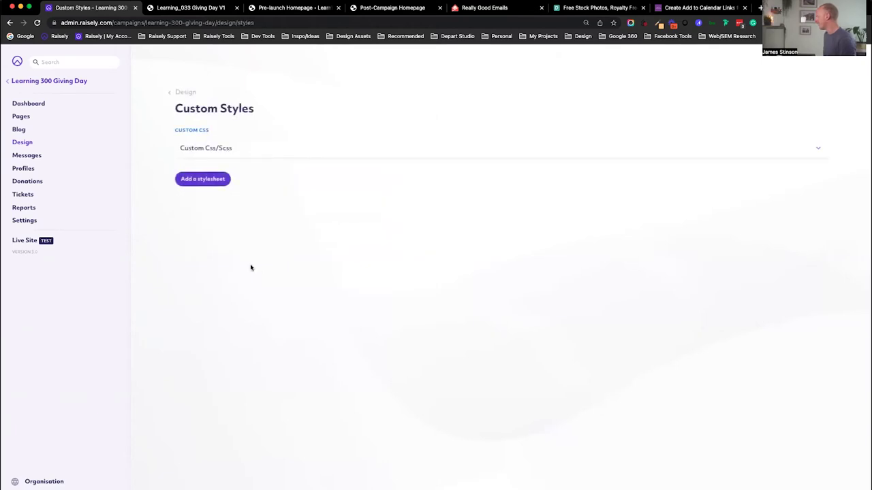
pyautogui.click(270, 148)
pyautogui.scroll(-8, 276, 299)
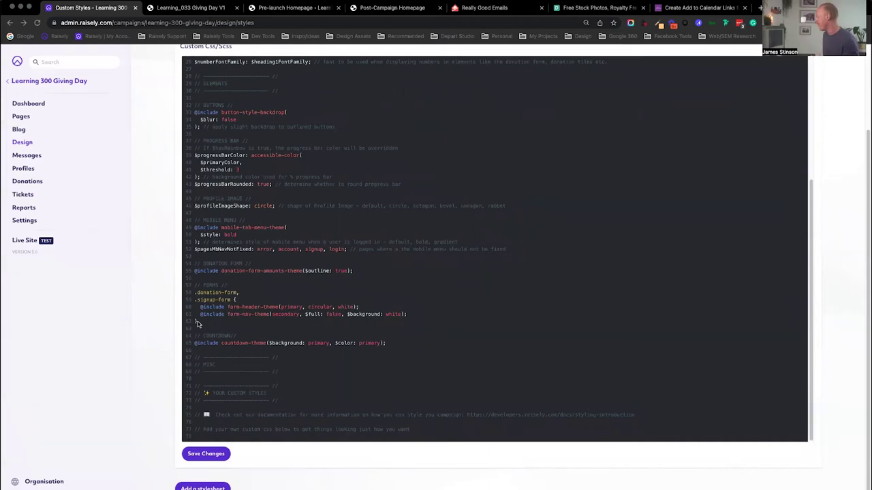
pyautogui.click(224, 437)
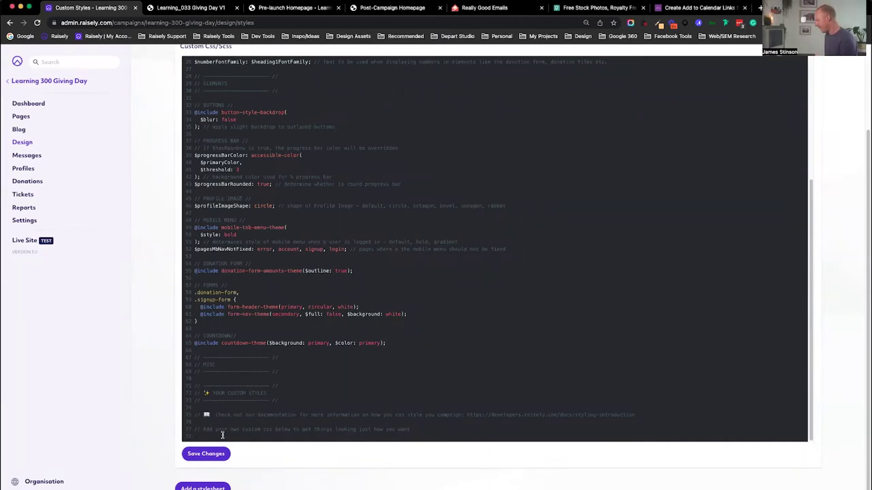
pyautogui.write('h1 {   font-size: 80px !important;   text-transform:capitalize !important; } h2 {   font-size: 56px !important;   letter-spacing:-1.7px; } h3 {   font-size: 44px !important;   letter-spacing:-1.3px; } h4 {   font-size: 30px !important; } h5 {   font-weight:700;   font-size: 16px;   text-transform:uppercase;   letter-spacing:1px; } p {   font-family: "basic-sans";   font-size:22px; } .button {   font-family: "antique-olive", sans-serif;   font-weight:500;   padding: 0.65em 1.35em; }')
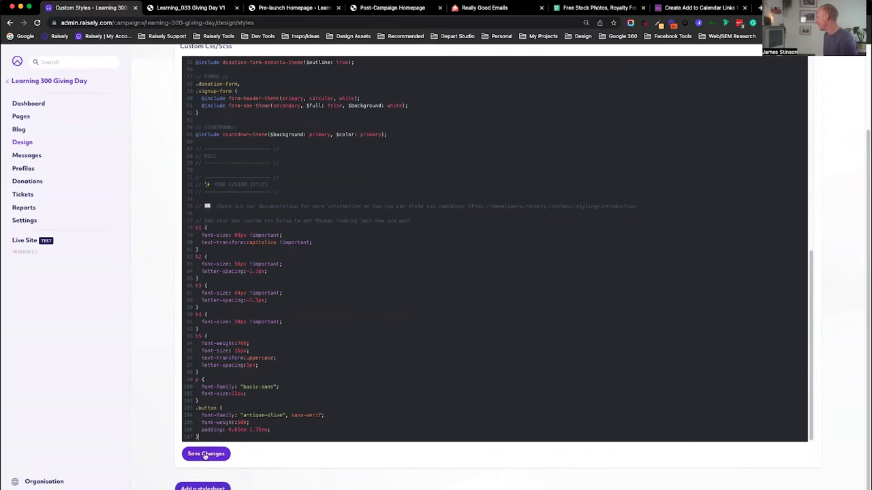
pyautogui.click(205, 454)
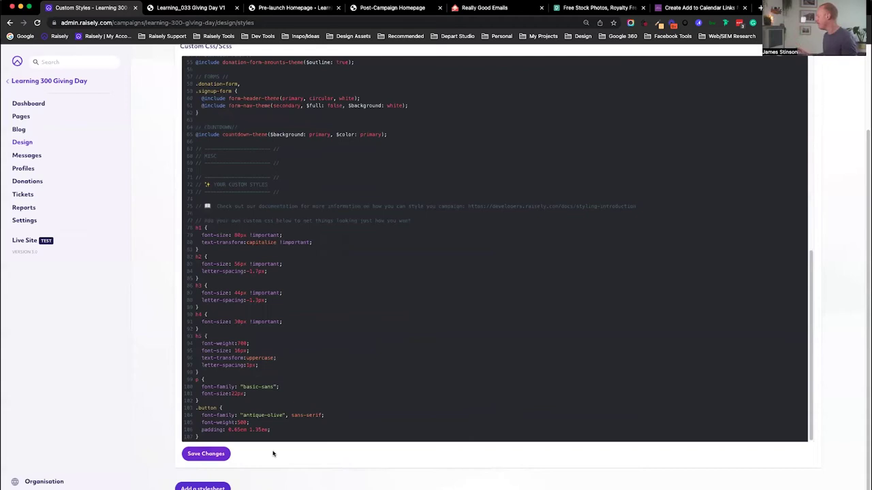
pyautogui.scroll(3, 161, 154)
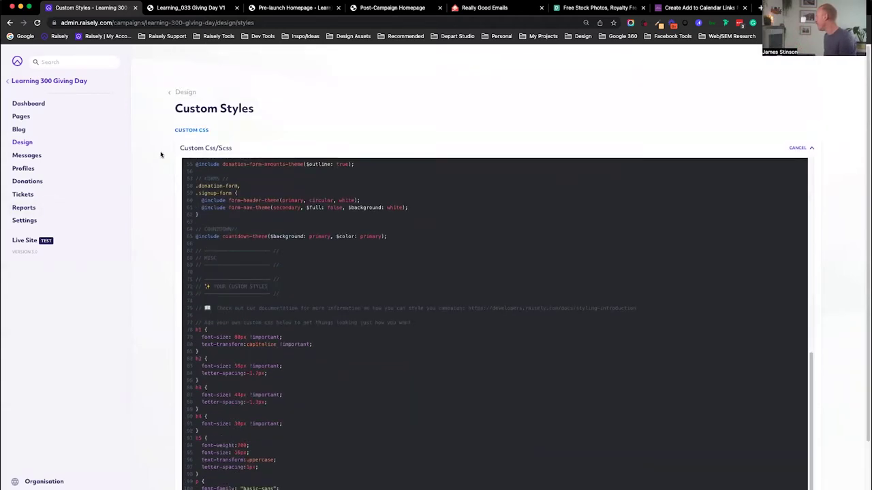
pyautogui.click(182, 93)
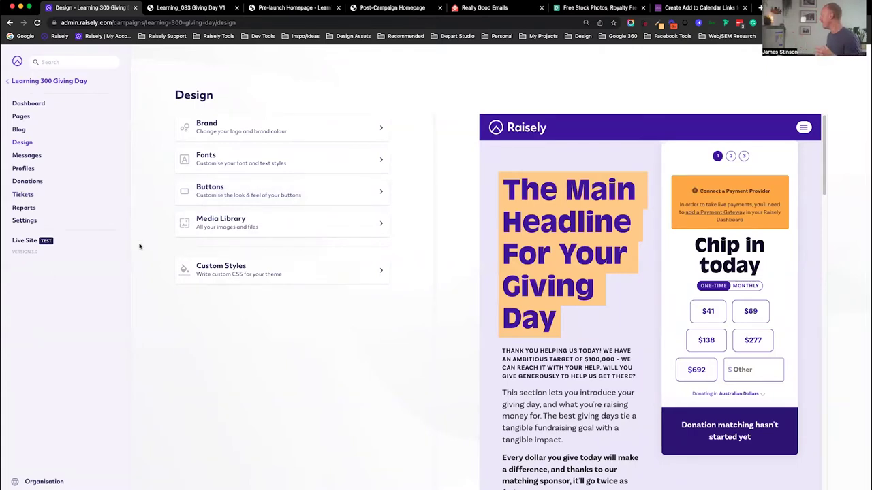
pyautogui.click(21, 242)
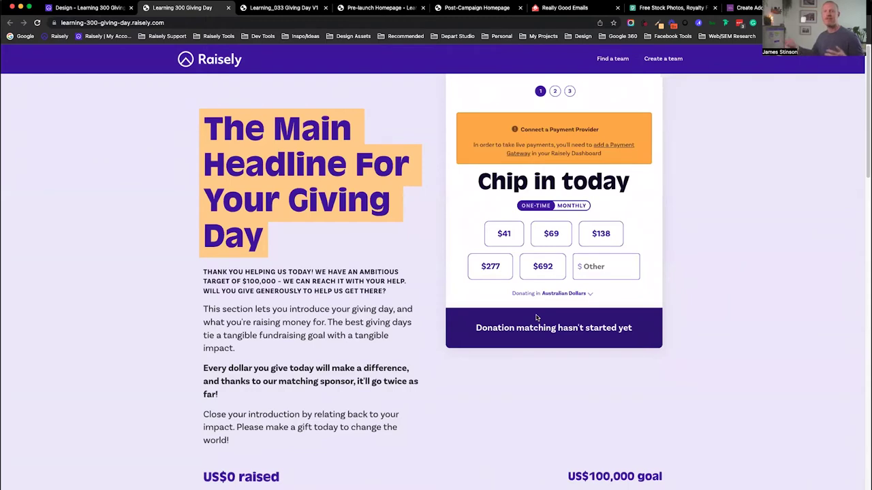
pyautogui.scroll(1, 543, 323)
pyautogui.scroll(-1, 544, 323)
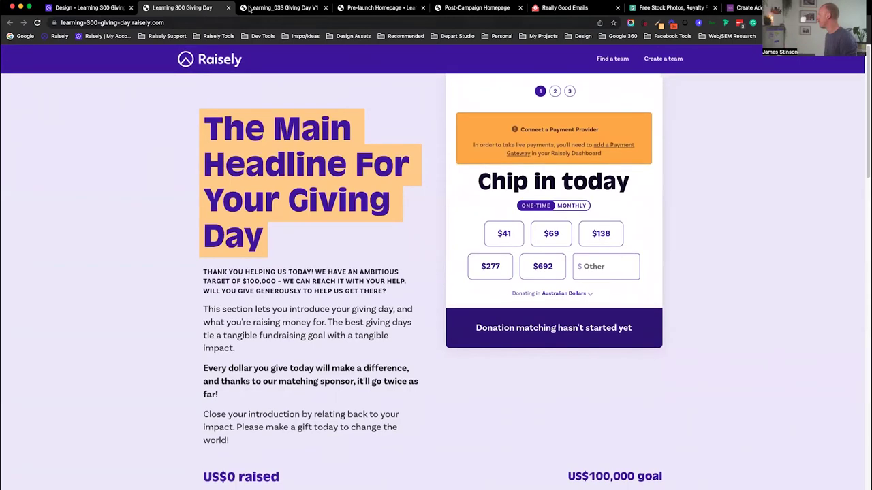
pyautogui.click(228, 8)
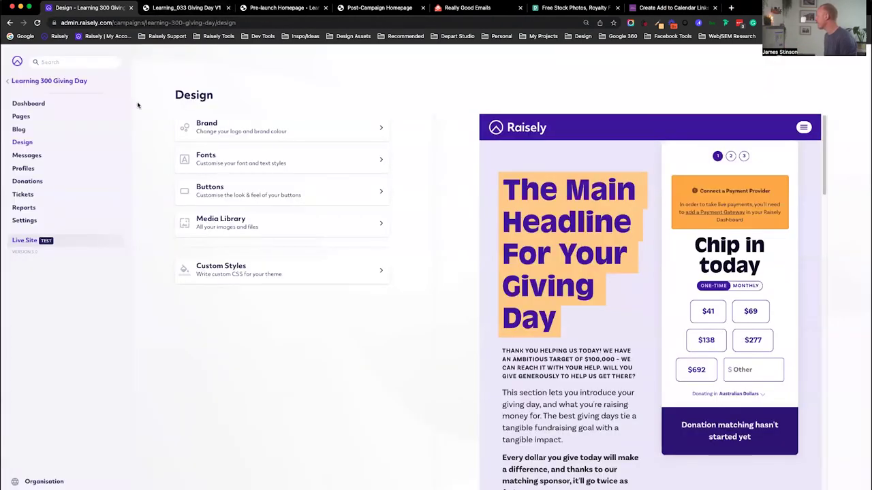
# Step: Connect the existing Raisely payment gateway account to the campaign under payments settings
pyautogui.click(41, 223)
pyautogui.click(280, 167)
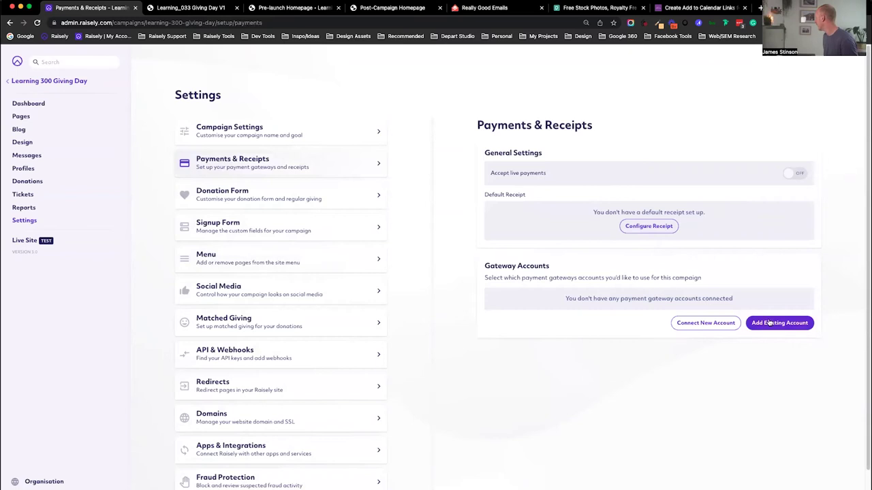
pyautogui.click(770, 323)
pyautogui.click(384, 288)
pyautogui.click(381, 296)
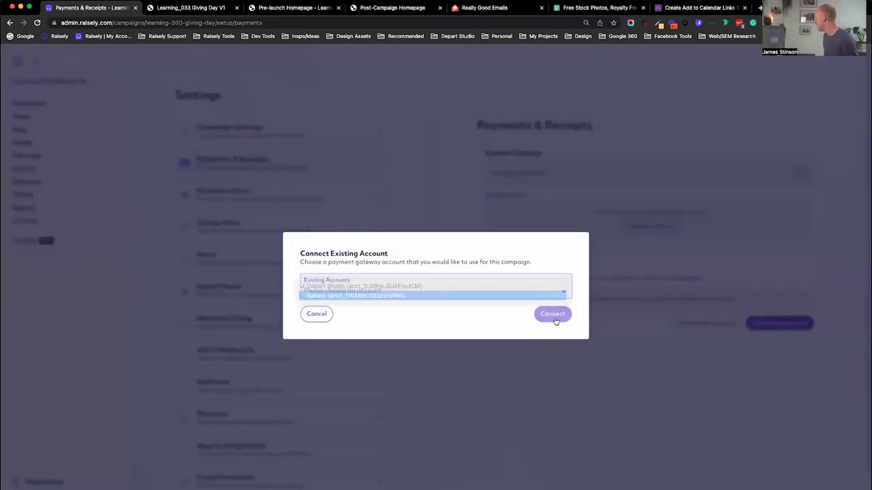
pyautogui.click(553, 316)
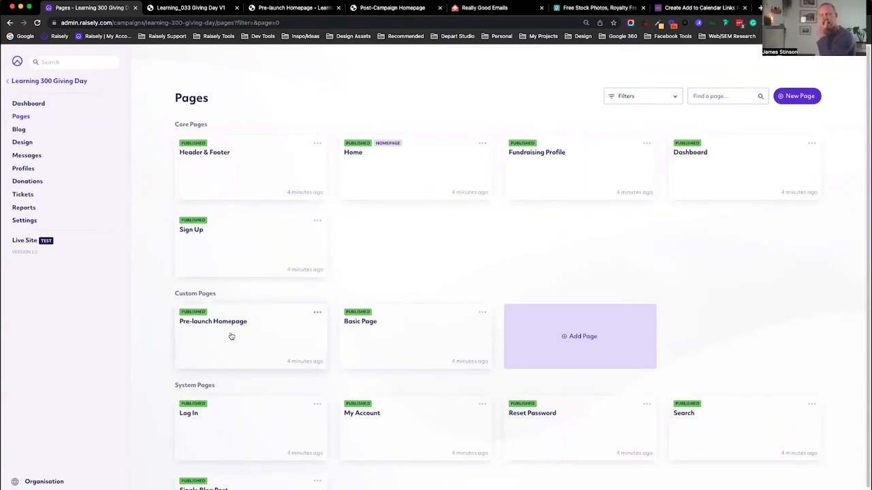
pyautogui.click(317, 314)
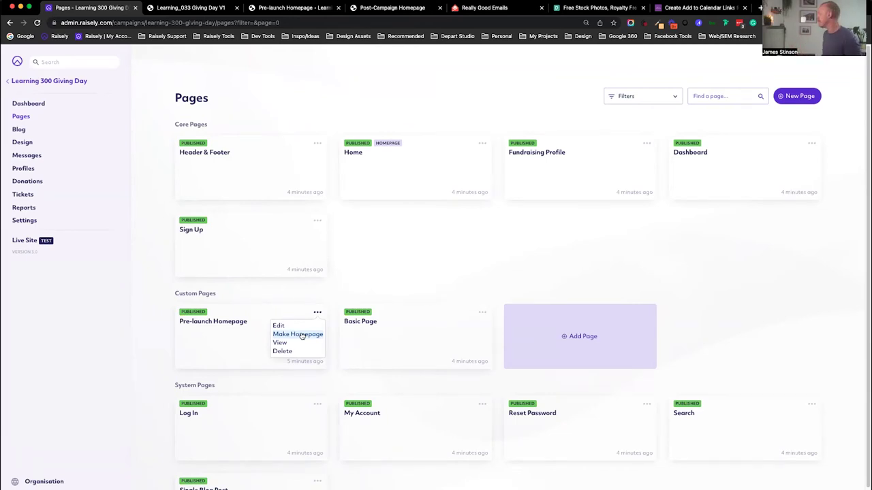
pyautogui.click(422, 281)
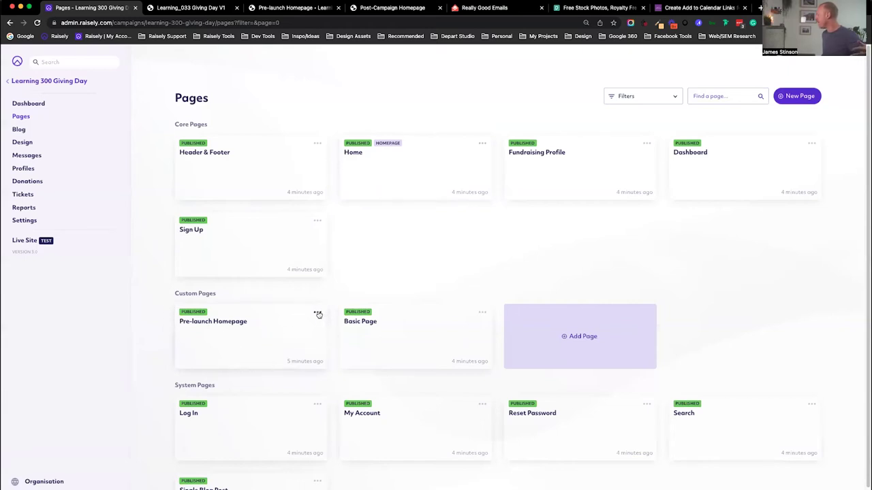
pyautogui.click(395, 175)
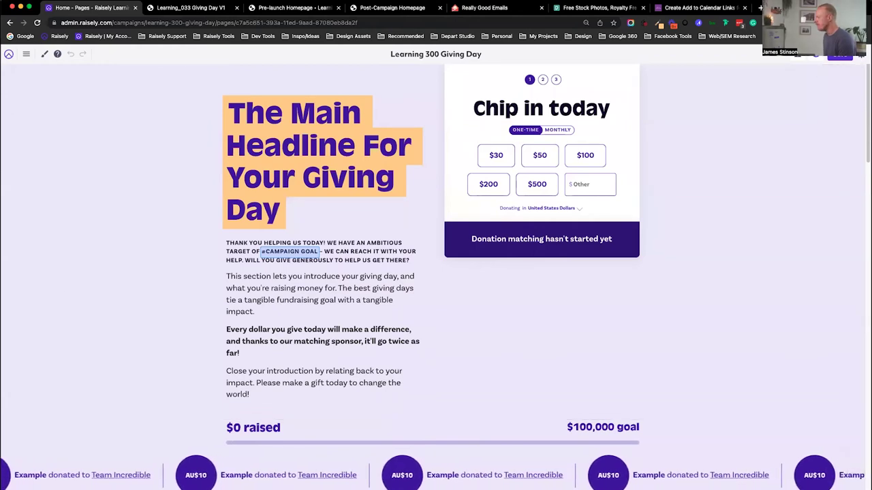
# Step: Scroll down the Home page to the About your charity section
pyautogui.scroll(-6, 569, 314)
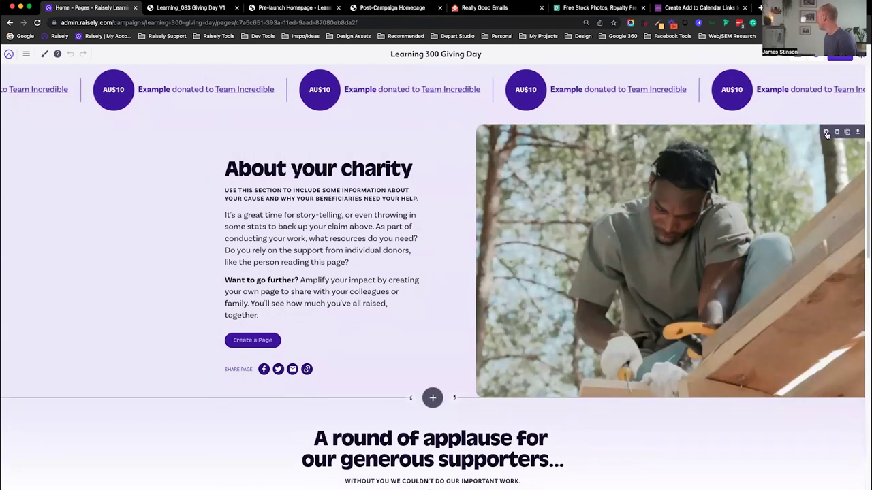
# Step: Swap the About your charity row's photo for the sitting pug from the Media Library
pyautogui.click(568, 315)
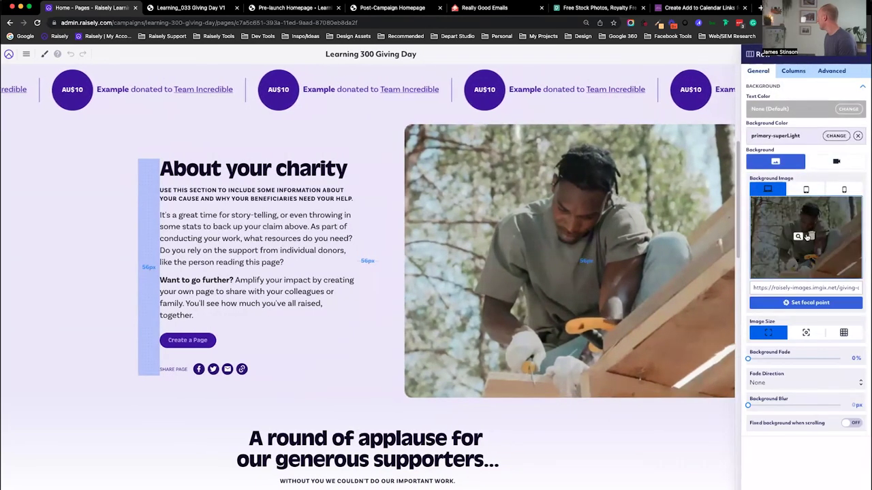
pyautogui.click(812, 236)
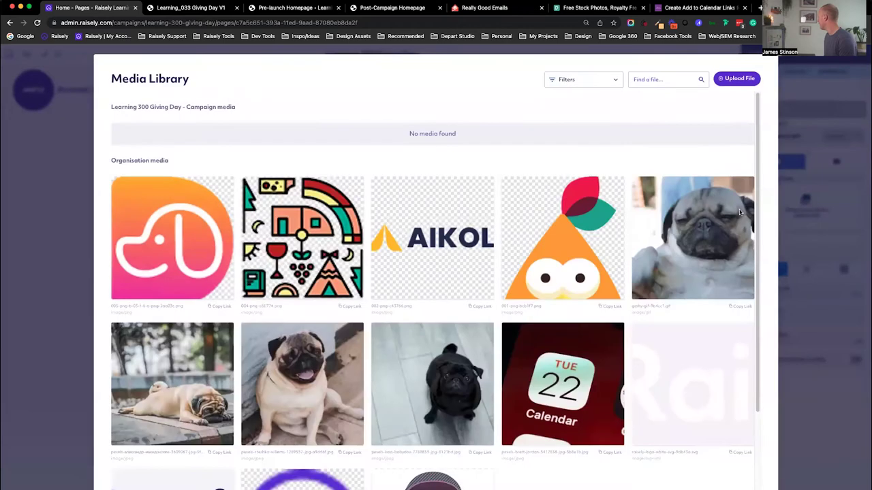
pyautogui.click(303, 359)
pyautogui.click(488, 350)
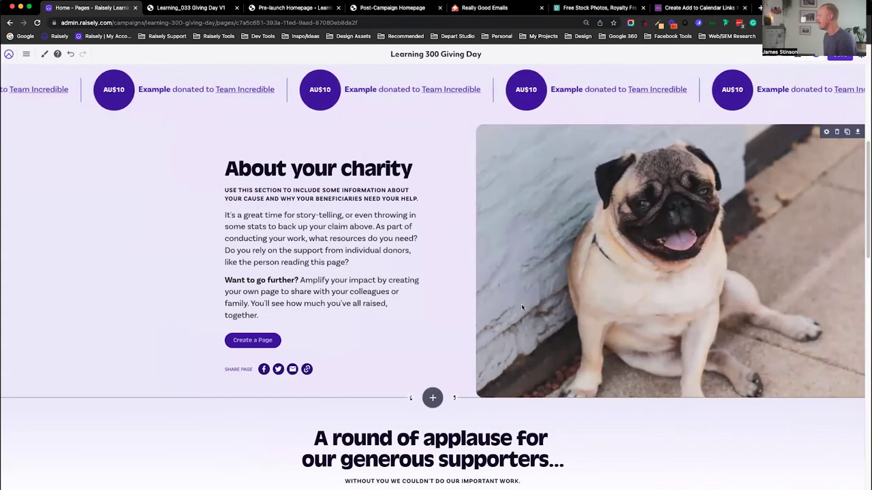
pyautogui.scroll(-3, 528, 313)
pyautogui.scroll(-10, 538, 306)
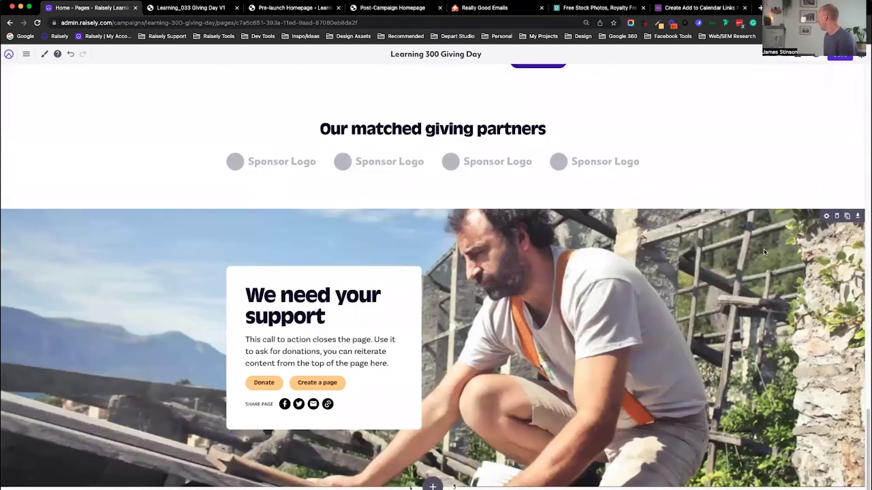
# Step: Use the lying pug as the We need your support background, focused on its head, and save
pyautogui.click(826, 218)
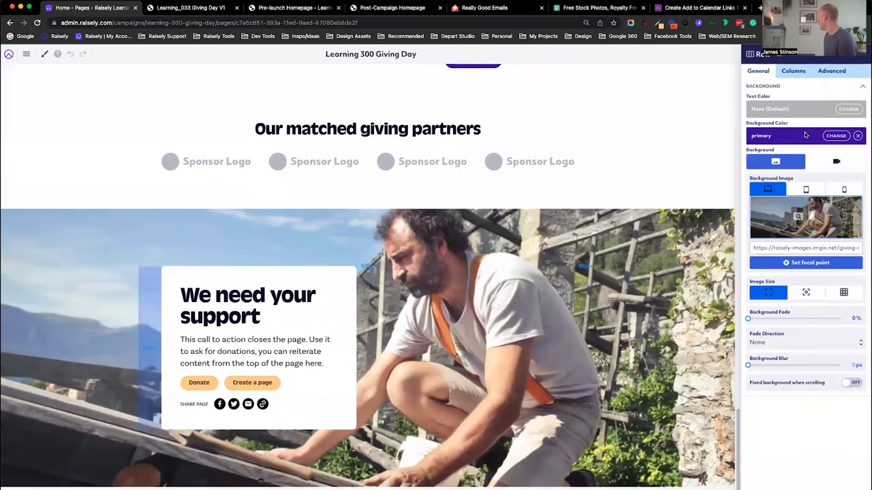
pyautogui.click(806, 211)
pyautogui.click(806, 212)
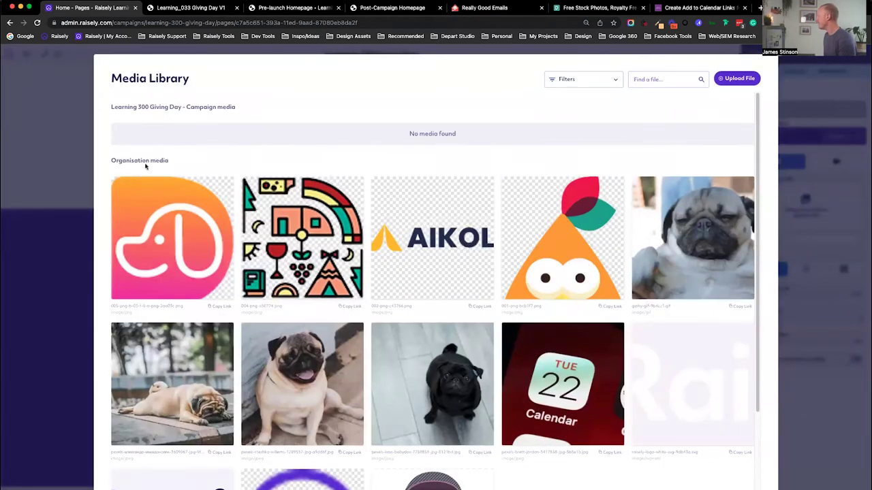
pyautogui.scroll(-1, 162, 163)
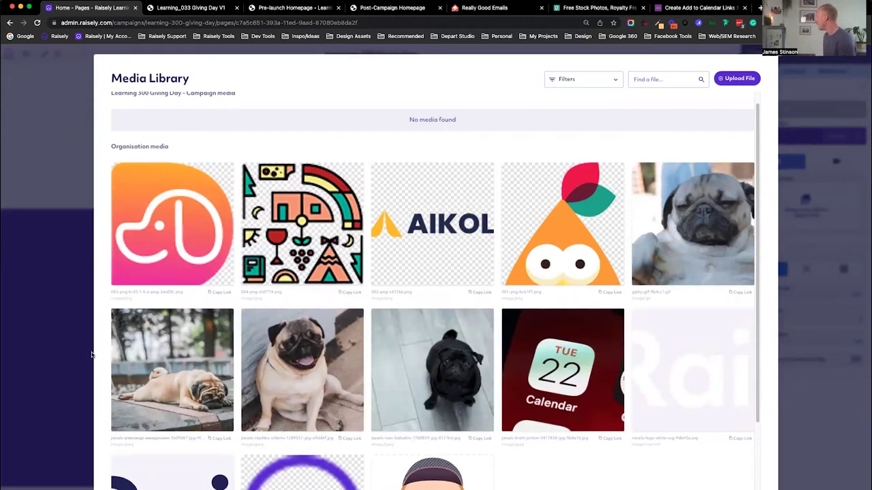
pyautogui.click(172, 361)
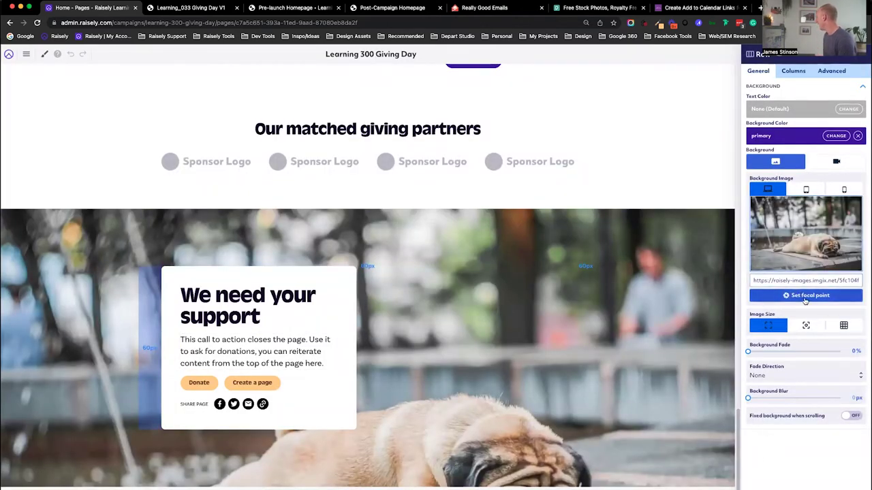
pyautogui.click(806, 297)
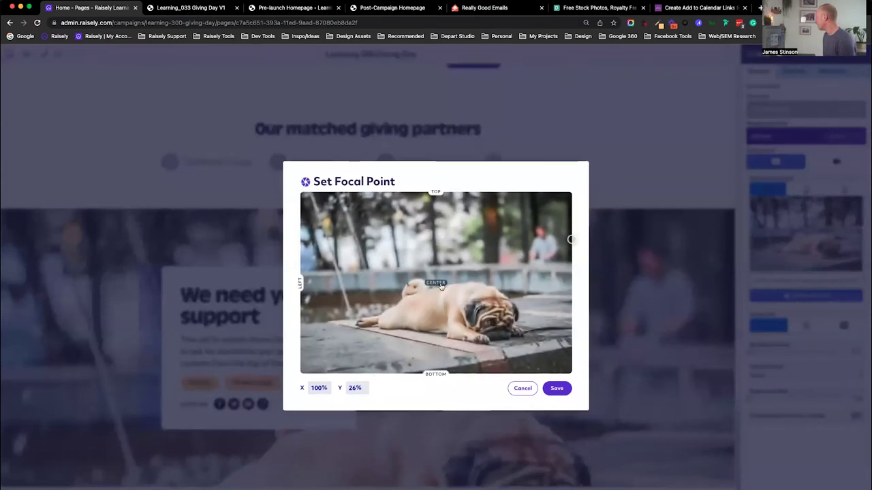
pyautogui.click(483, 320)
pyautogui.click(555, 388)
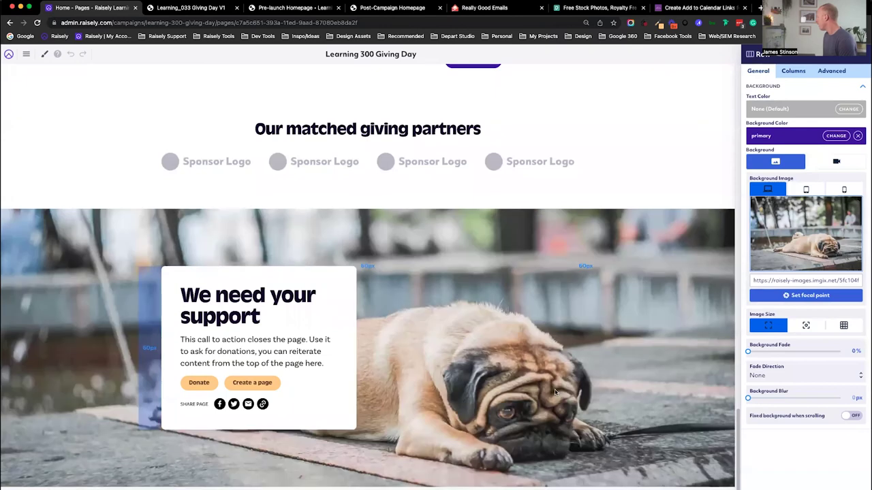
pyautogui.click(836, 57)
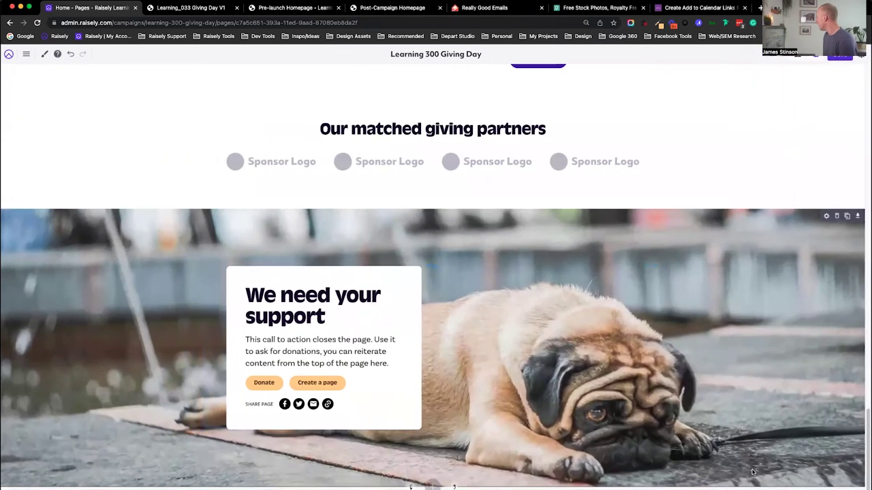
pyautogui.click(838, 58)
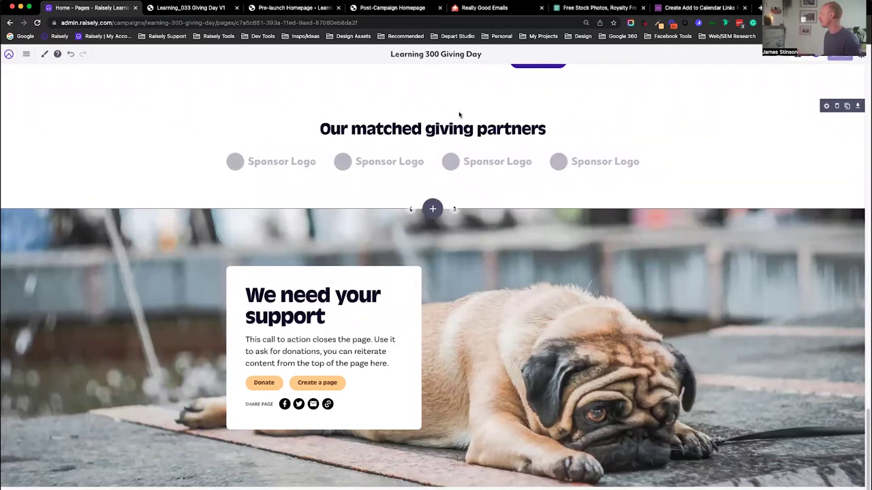
# Step: Search Pexels for 'pugs' and scroll through the free photo results
pyautogui.click(588, 8)
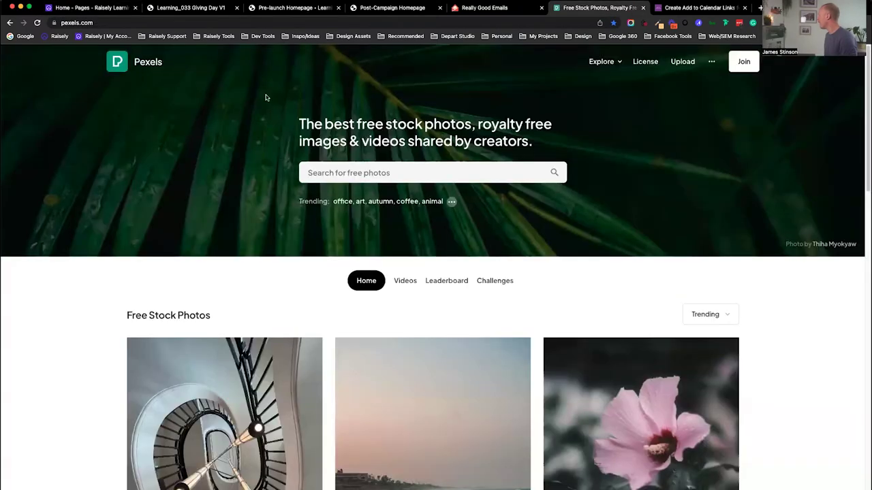
pyautogui.click(341, 173)
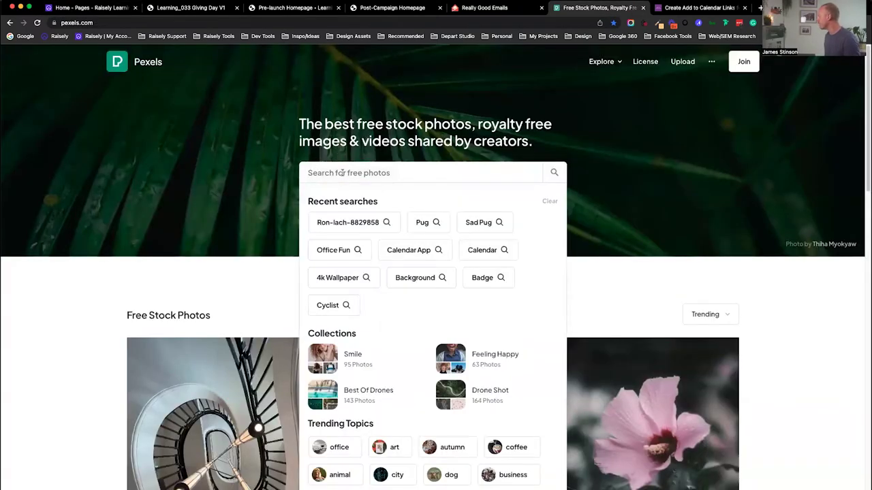
pyautogui.write('pugs')
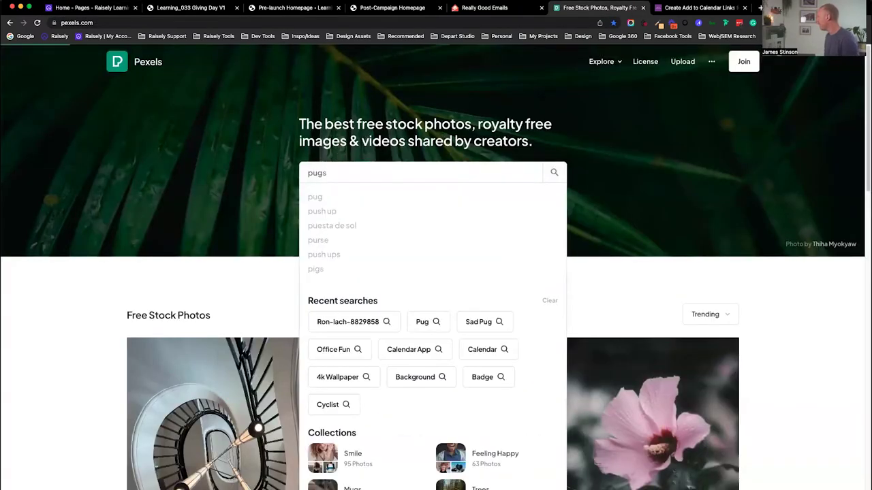
pyautogui.press('Return')
pyautogui.scroll(-5, 484, 335)
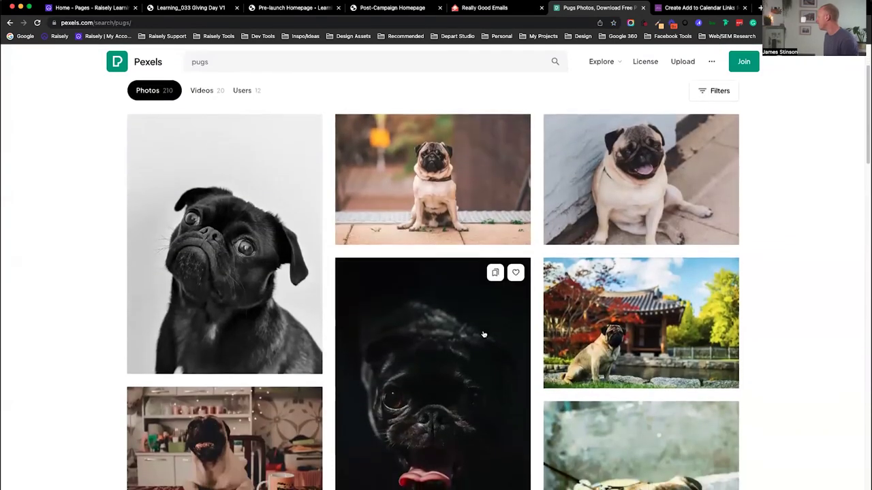
pyautogui.scroll(-3, 483, 334)
pyautogui.scroll(6, 483, 335)
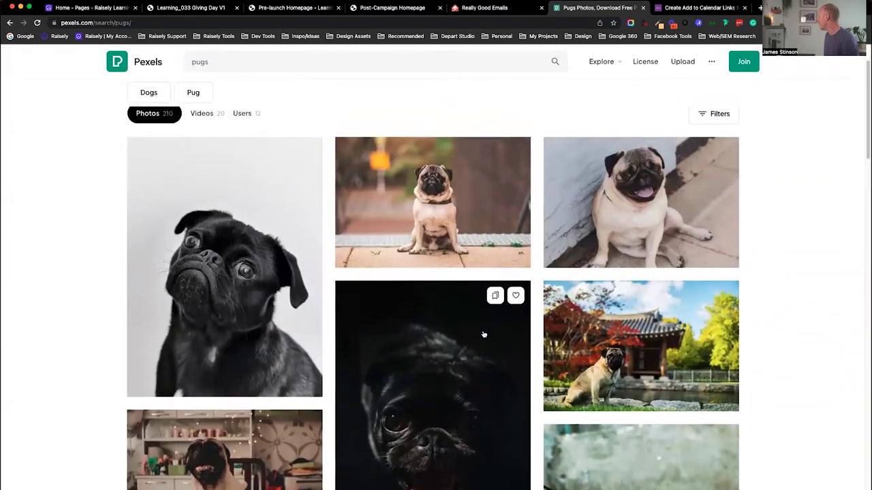
pyautogui.scroll(-3, 483, 335)
pyautogui.scroll(-4, 484, 334)
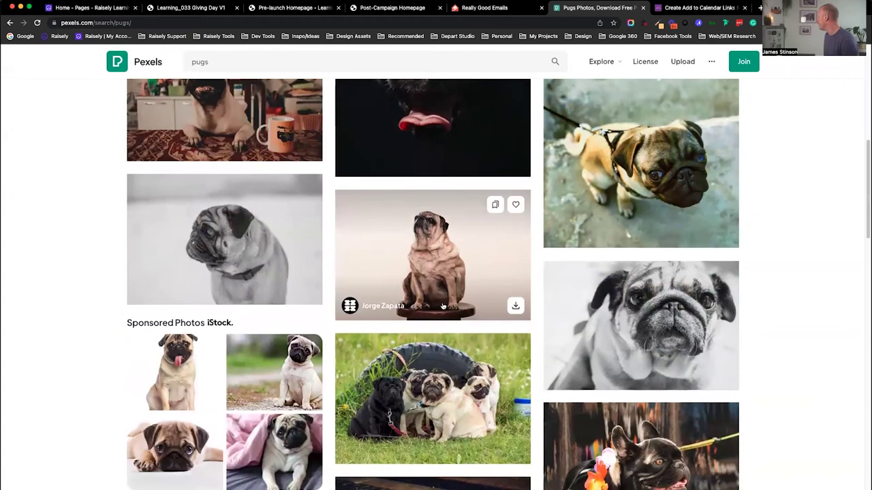
pyautogui.scroll(-1, 439, 348)
pyautogui.scroll(-5, 440, 347)
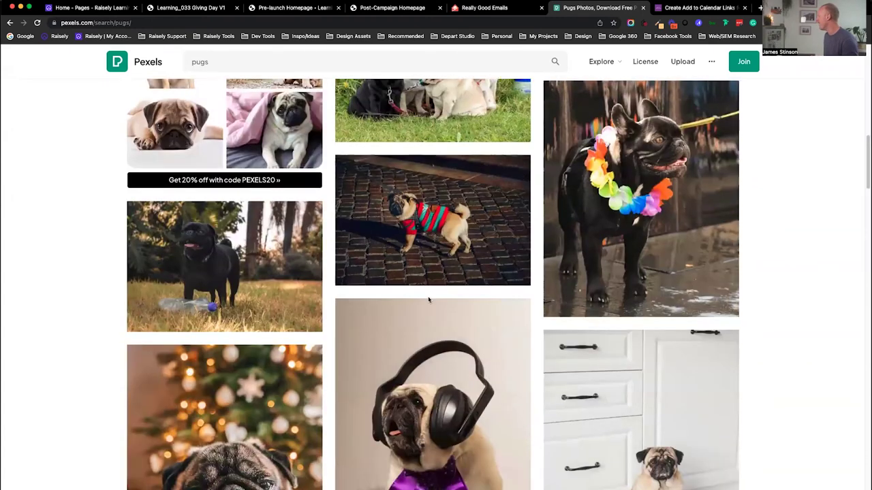
pyautogui.scroll(-2, 434, 332)
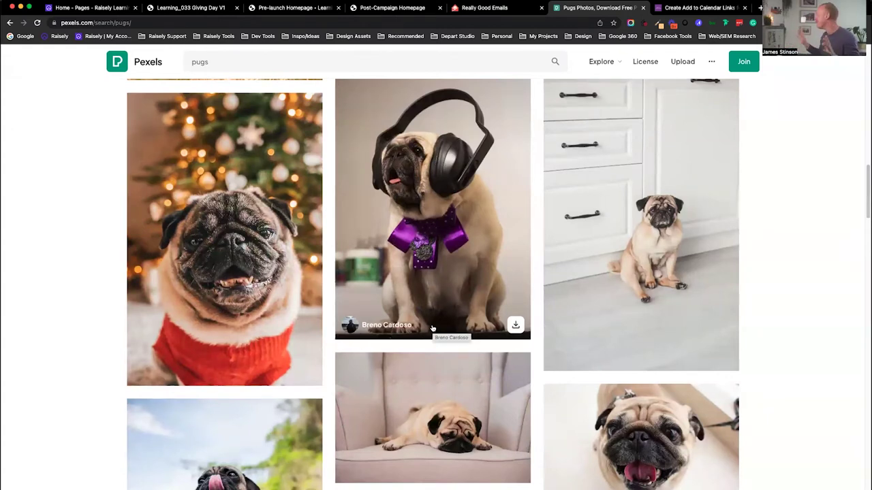
pyautogui.click(101, 9)
# Step: Scroll to 'Our matched giving partners' on the Home page and open its Logos block settings
pyautogui.scroll(15, 622, 313)
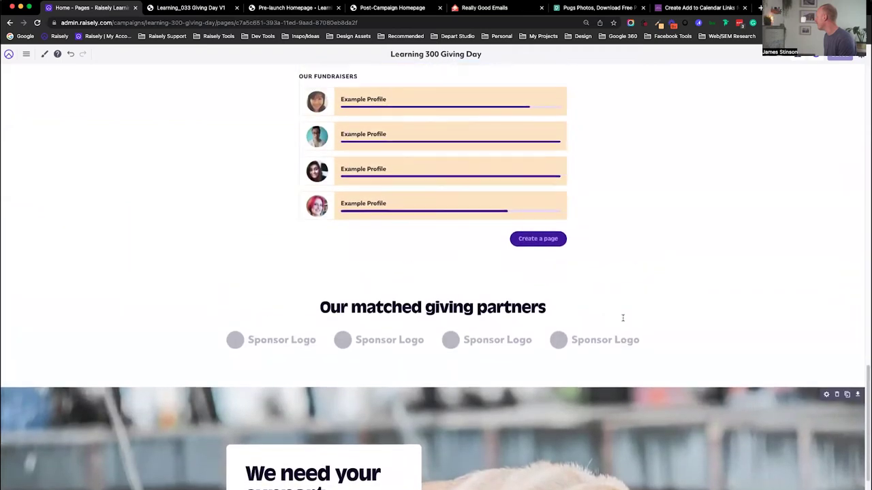
pyautogui.scroll(8, 599, 303)
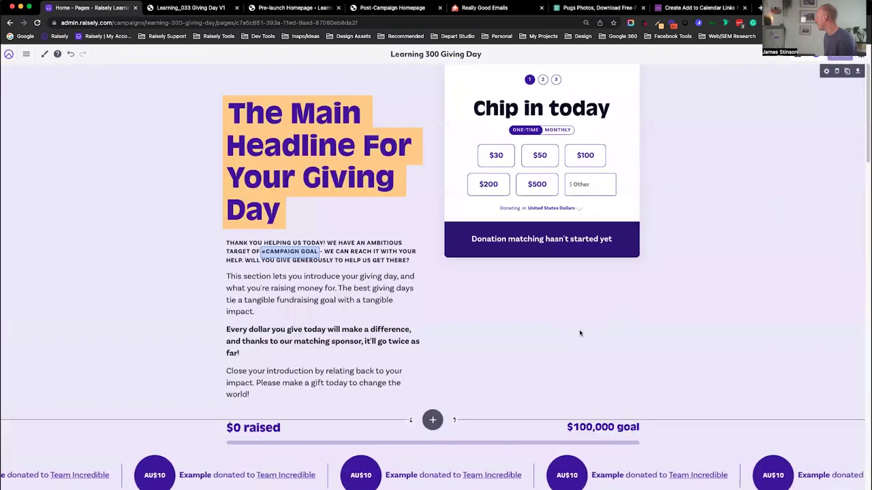
pyautogui.scroll(-4, 578, 296)
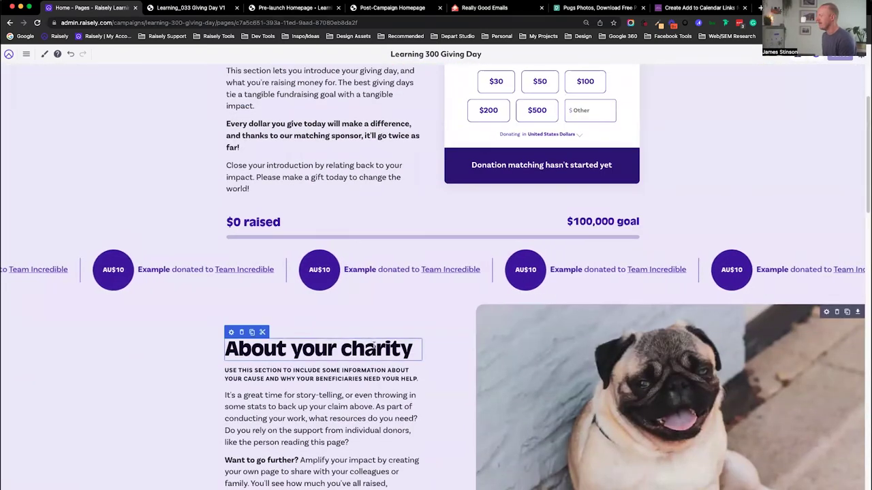
pyautogui.scroll(-15, 446, 350)
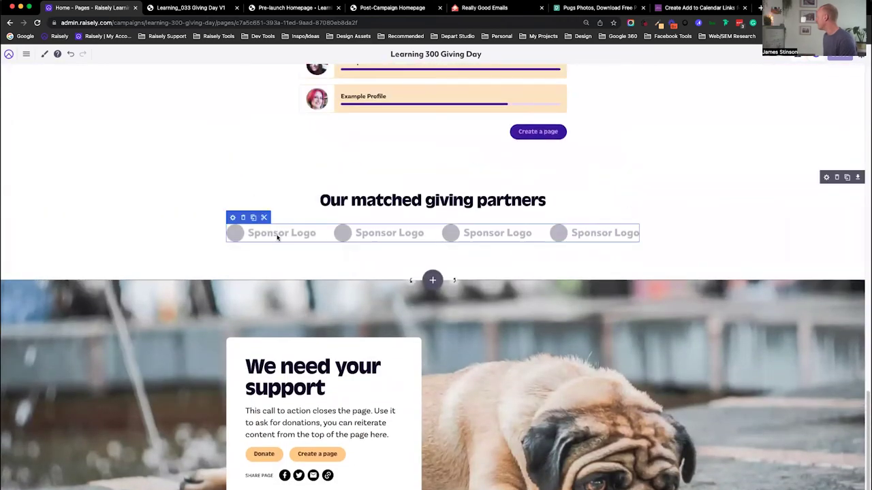
pyautogui.click(233, 218)
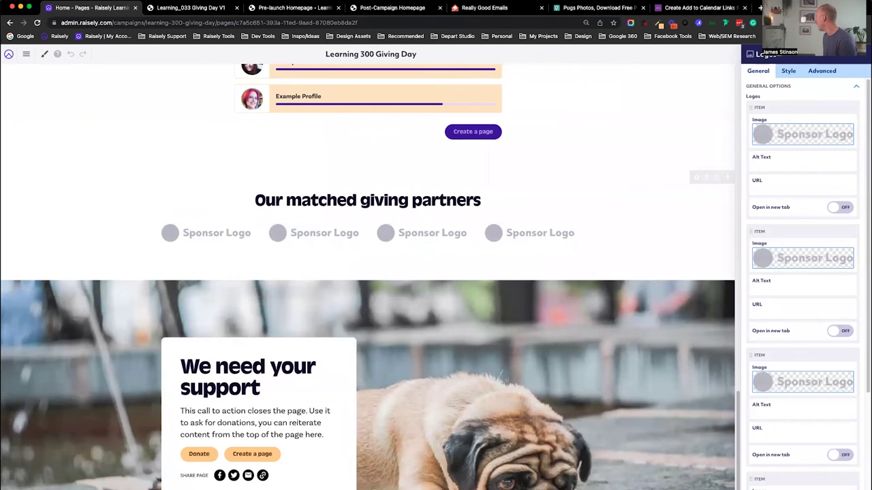
# Step: Replace the first two placeholder logos with the dog and mona logos from the Media Library
pyautogui.click(808, 133)
pyautogui.click(803, 145)
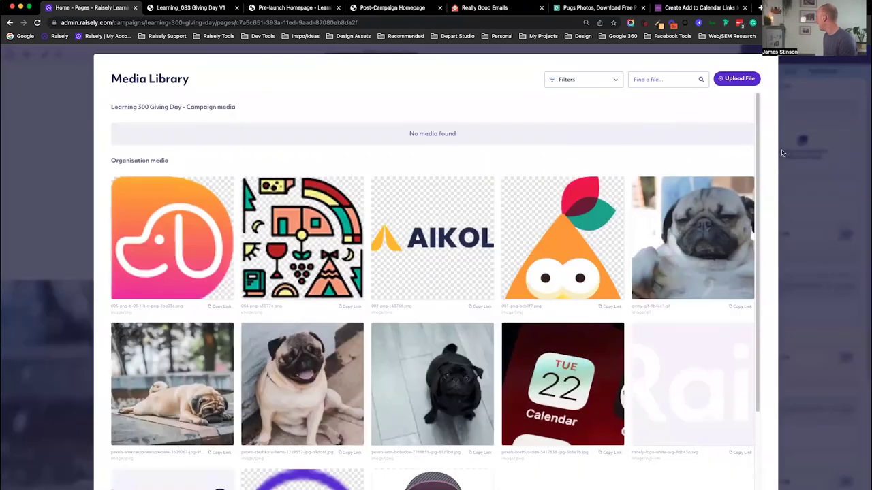
pyautogui.click(199, 250)
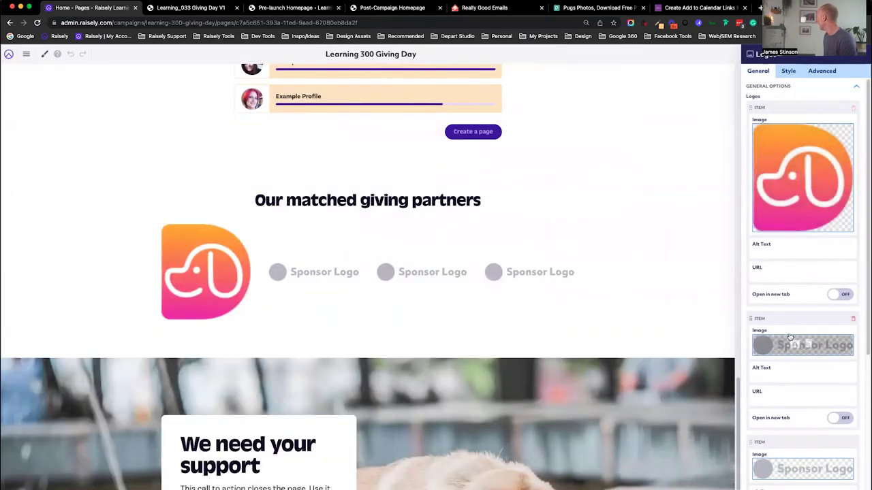
pyautogui.click(807, 345)
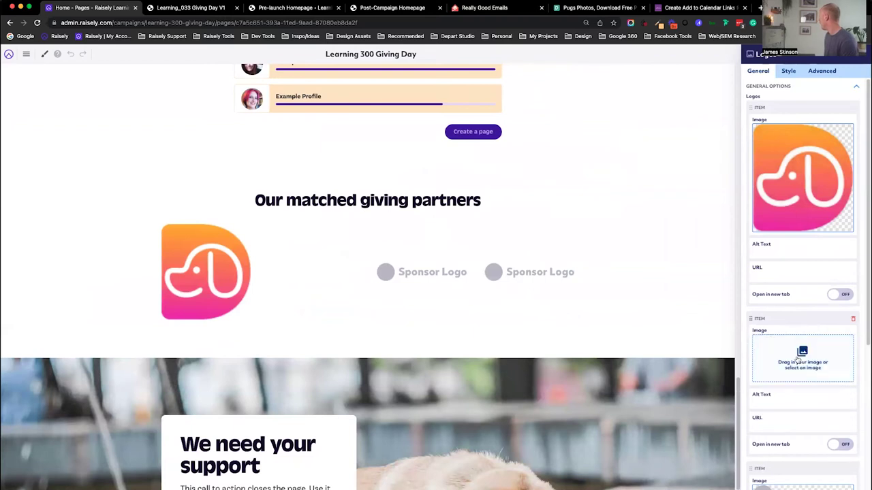
pyautogui.click(799, 360)
pyautogui.click(293, 262)
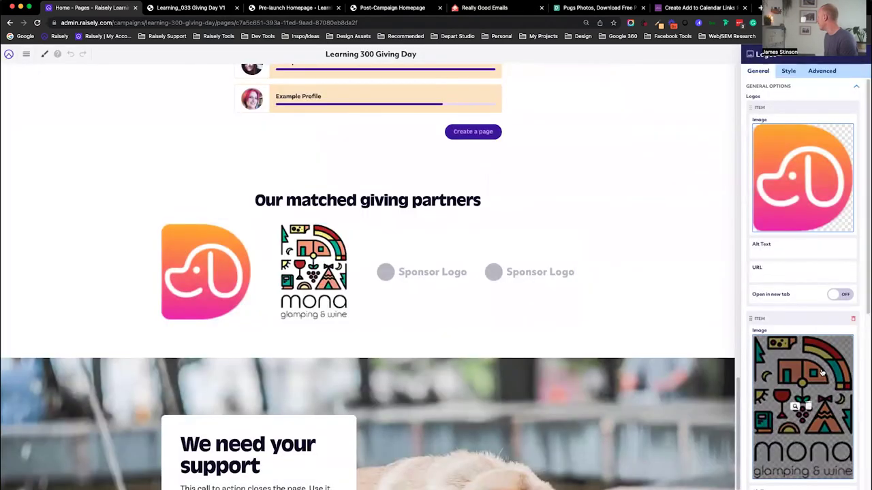
# Step: Replace the remaining two placeholders with the AIKOL and orange bird logos
pyautogui.scroll(-5, 822, 373)
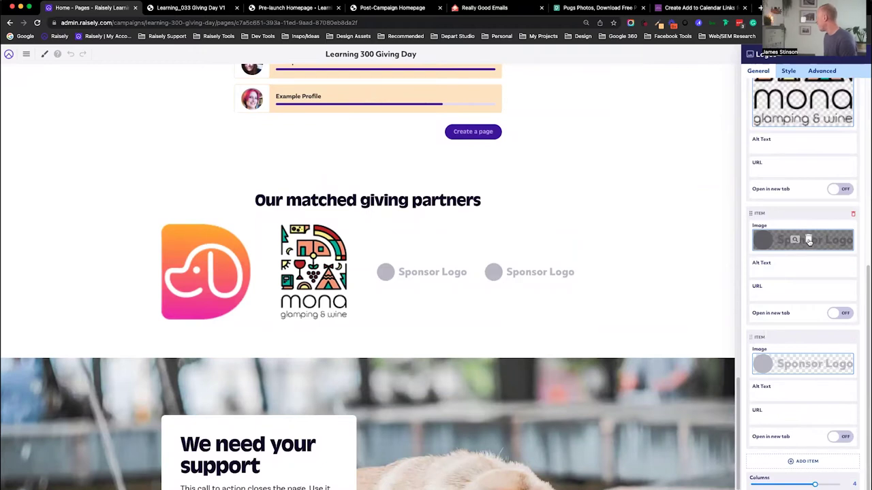
pyautogui.click(808, 241)
pyautogui.click(806, 251)
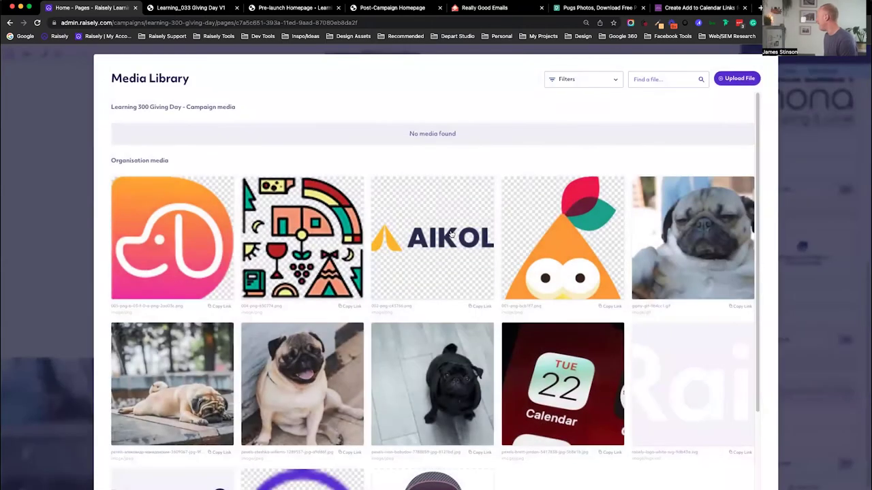
pyautogui.click(446, 237)
pyautogui.scroll(-2, 780, 293)
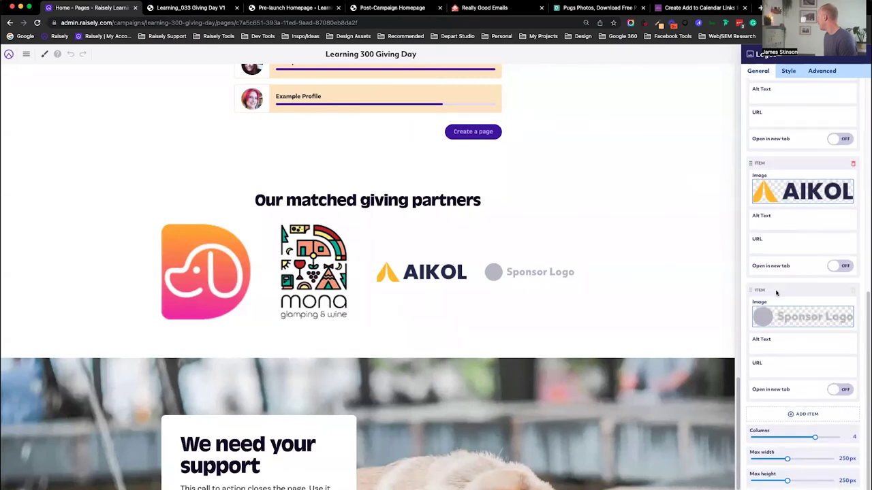
pyautogui.click(808, 318)
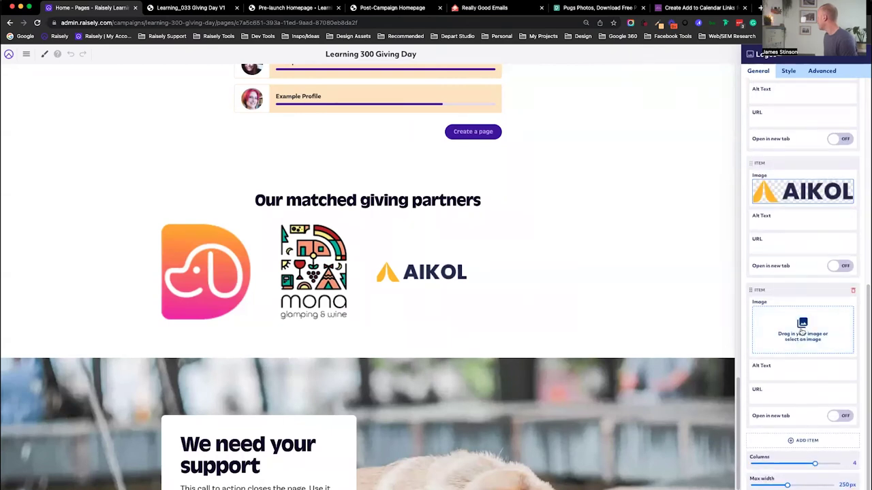
pyautogui.click(803, 331)
pyautogui.click(572, 259)
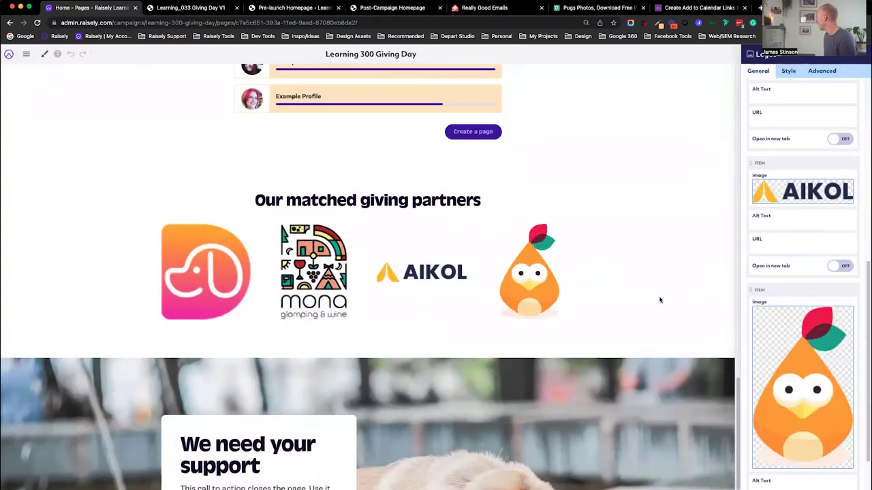
pyautogui.scroll(-3, 801, 433)
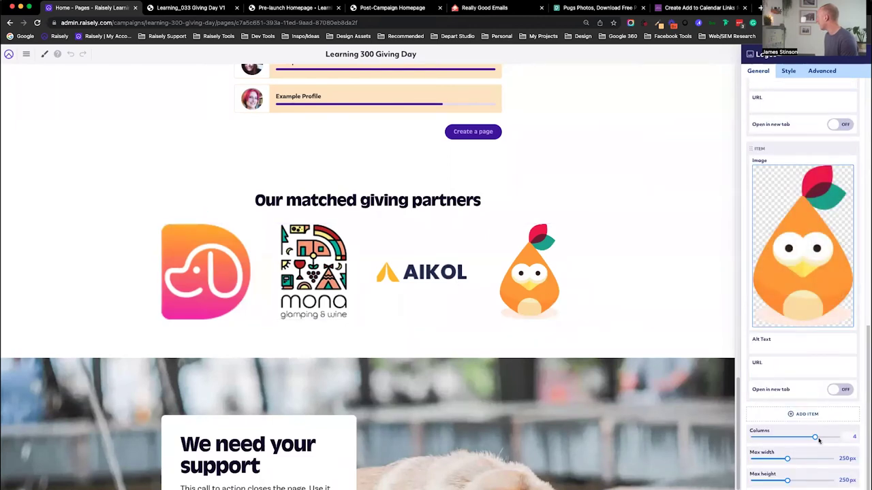
# Step: Drag the Logos Max width slider down to 96px for the four partner logos
pyautogui.moveTo(814, 435); pyautogui.dragTo(770, 459)
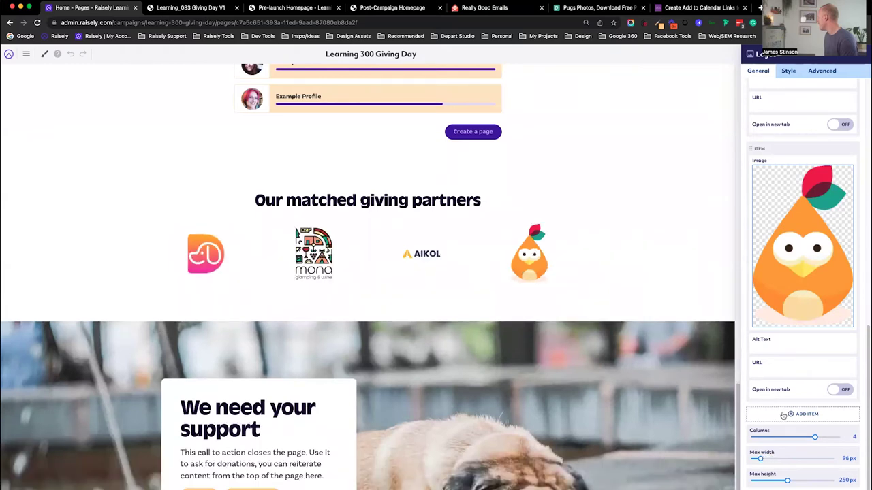
pyautogui.click(769, 368)
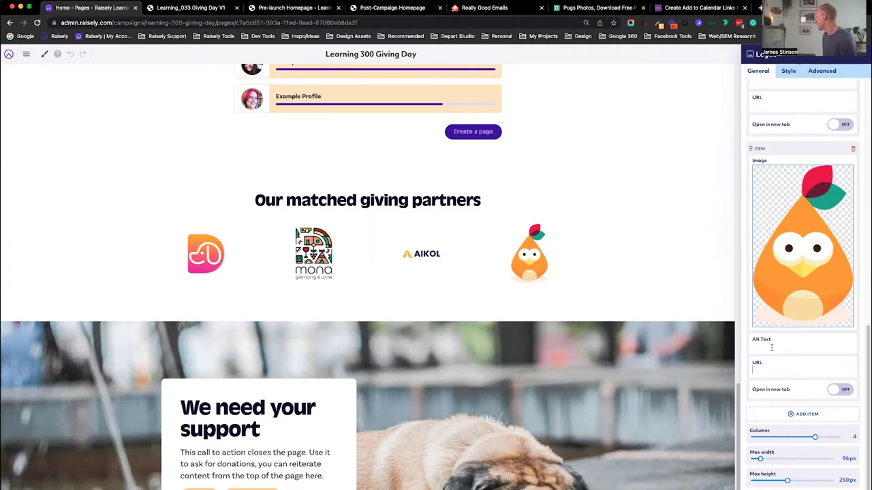
pyautogui.scroll(10, 803, 362)
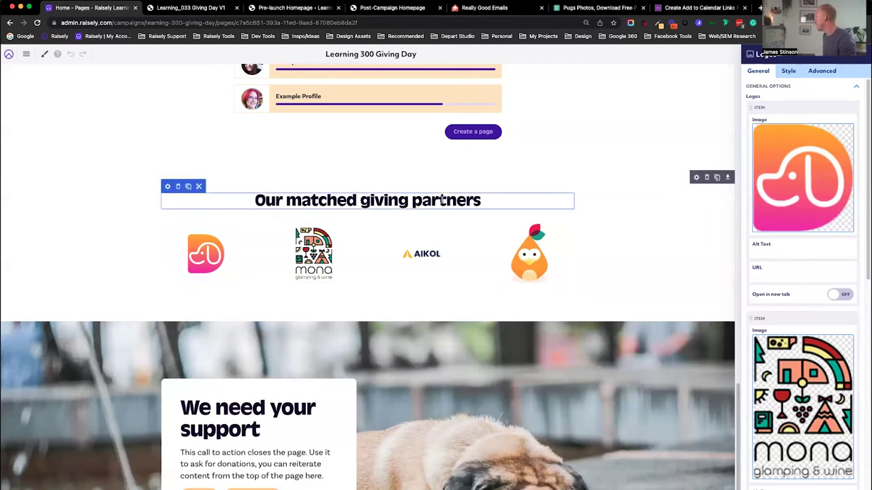
pyautogui.scroll(1, 501, 156)
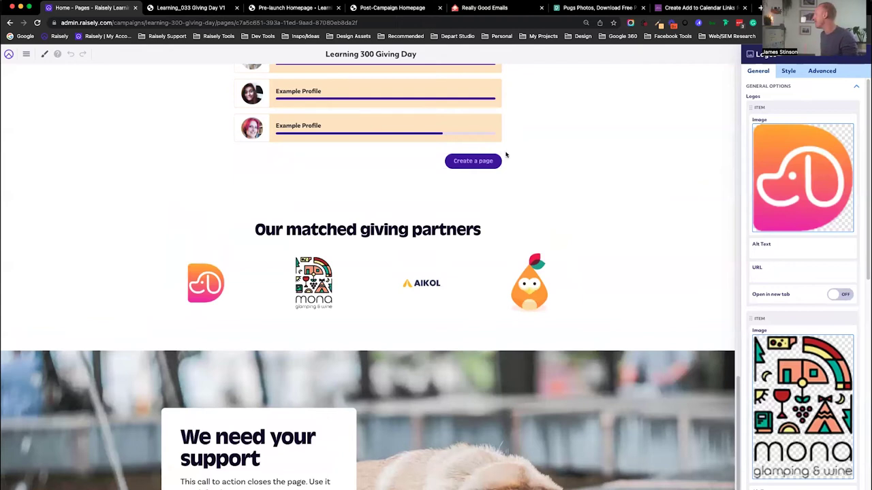
pyautogui.scroll(5, 547, 187)
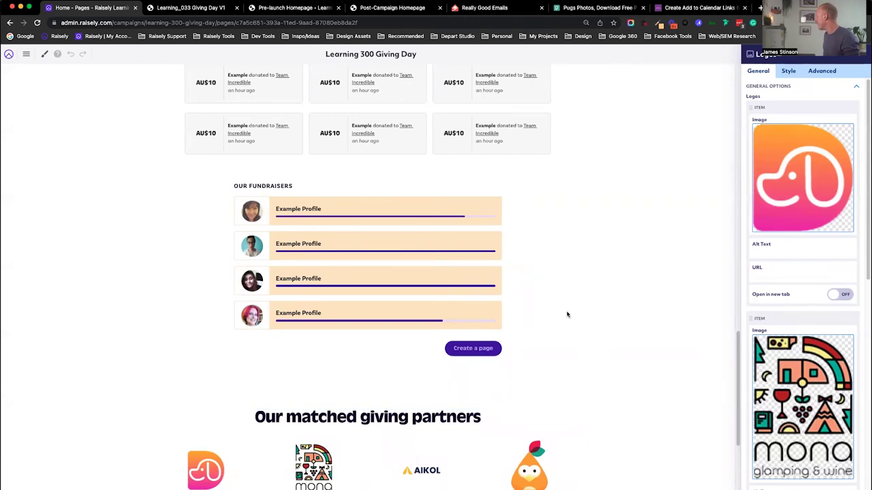
pyautogui.scroll(4, 564, 312)
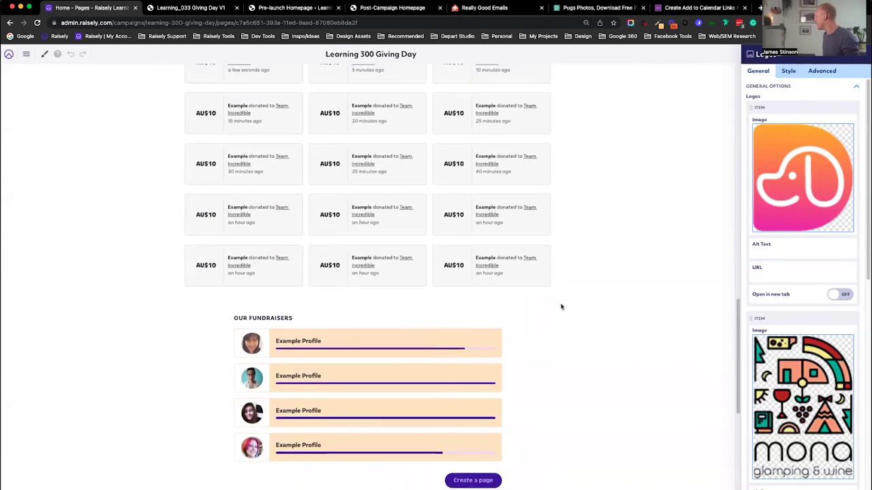
pyautogui.scroll(14, 566, 296)
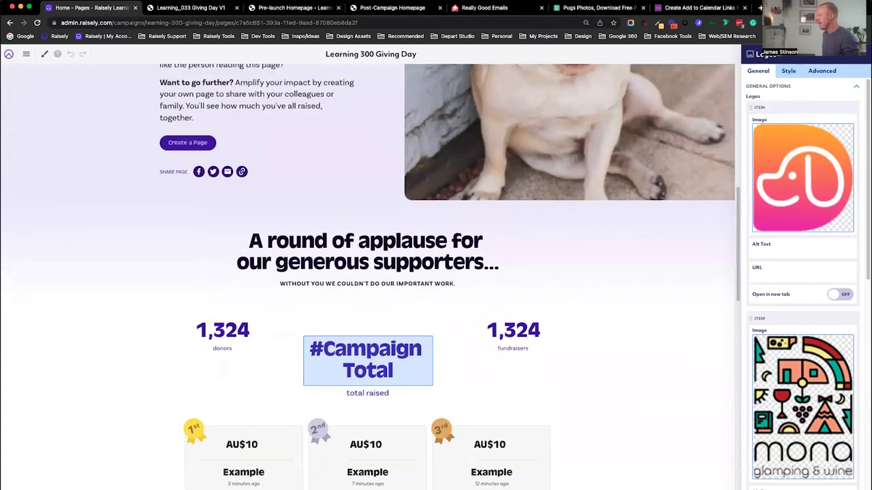
pyautogui.scroll(15, 320, 231)
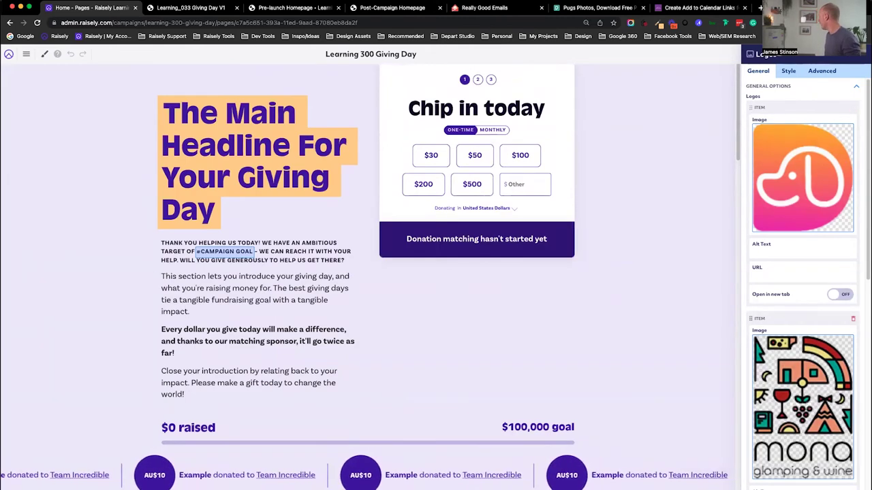
# Step: Save the top headline and donation row as the 'Hero Row' template
pyautogui.click(709, 252)
pyautogui.click(292, 257)
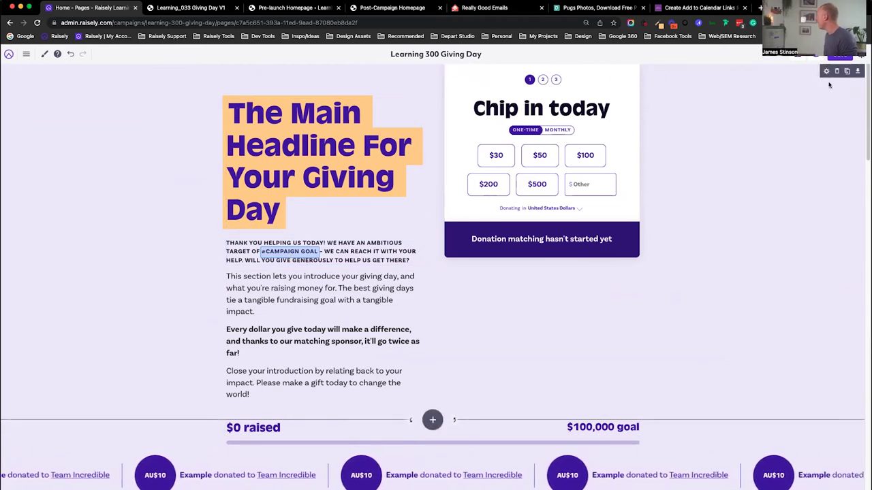
pyautogui.click(857, 72)
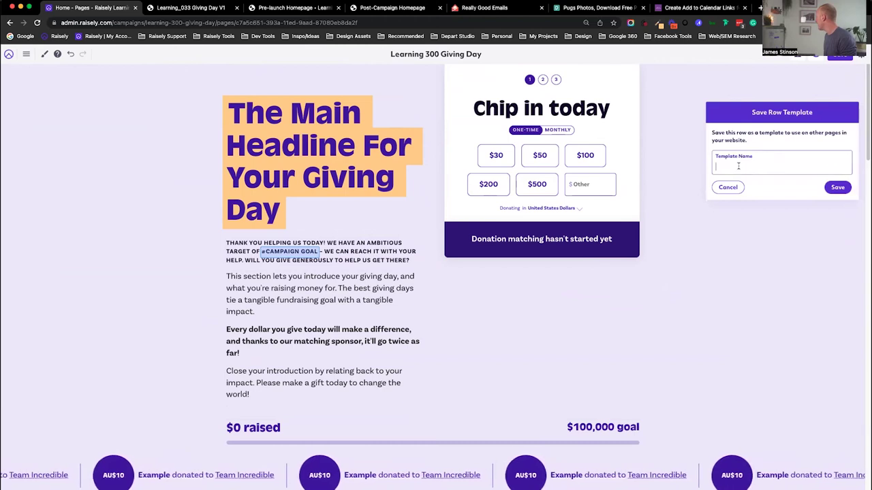
pyautogui.write('Hero R')
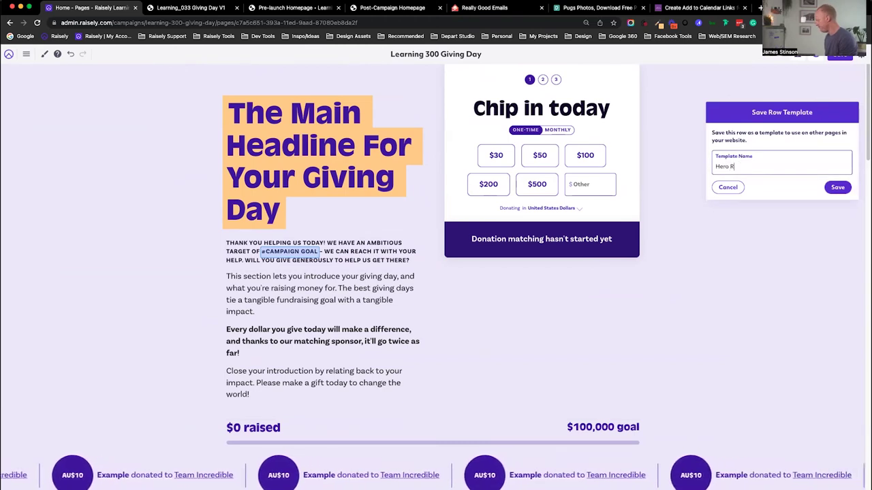
pyautogui.write('ow')
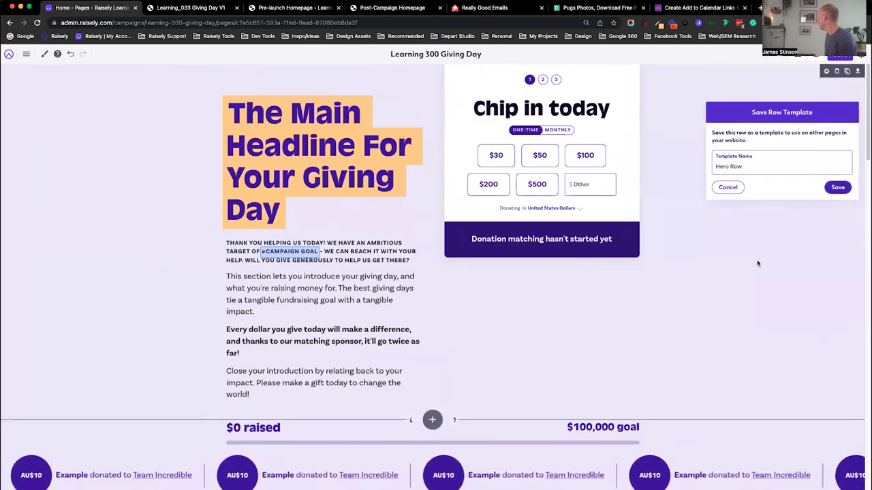
pyautogui.press('Return')
# Step: Save the About your charity row as the 'About Row' template
pyautogui.scroll(-5, 749, 238)
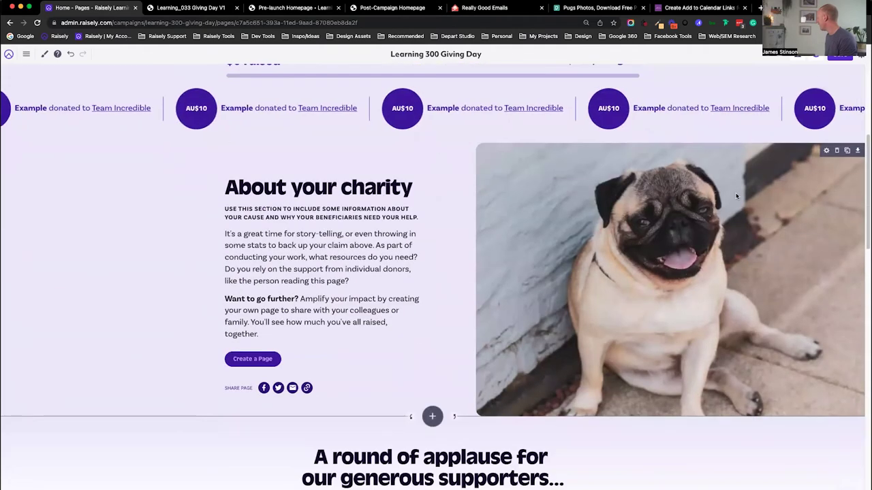
pyautogui.click(858, 150)
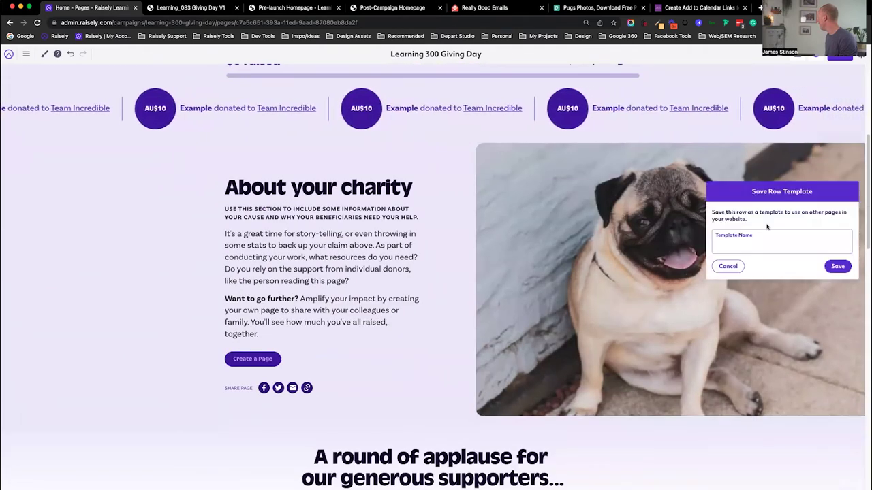
pyautogui.write('About')
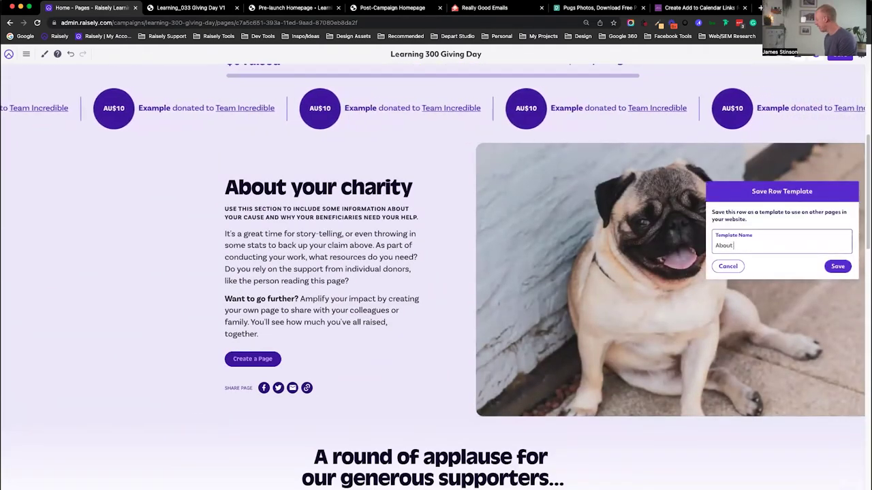
pyautogui.write(' Row')
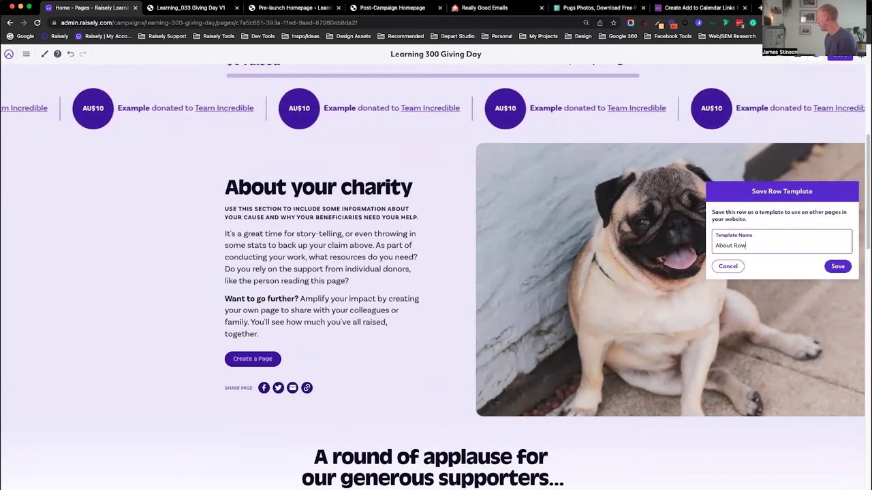
pyautogui.click(838, 266)
# Step: Save the applause heading row as the 'Sub Heading' template
pyautogui.scroll(-3, 705, 334)
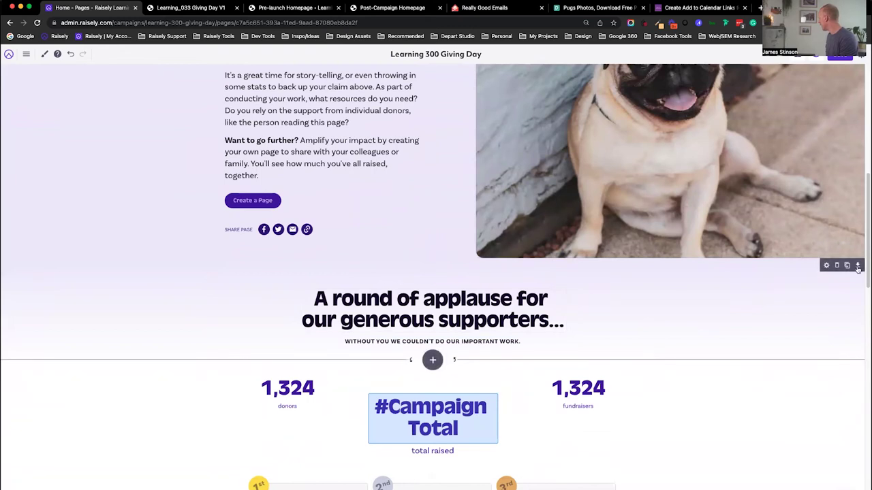
pyautogui.click(857, 267)
pyautogui.click(749, 360)
pyautogui.write('Sub Heading Row')
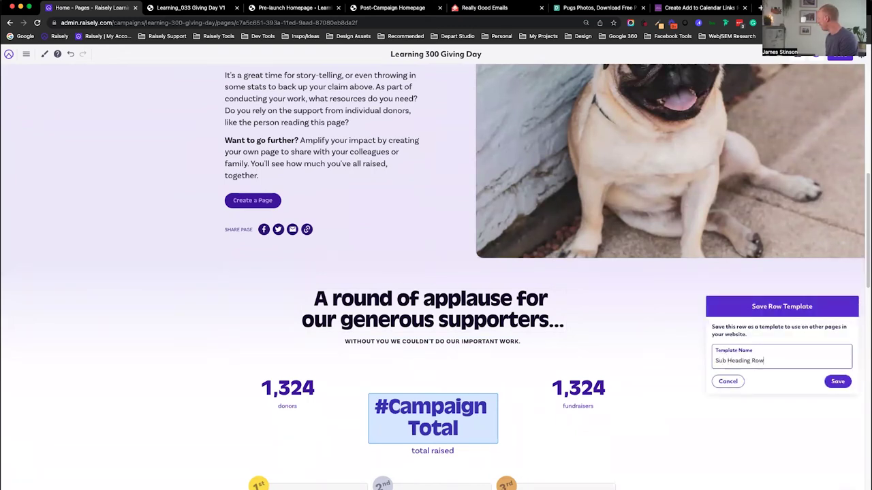
pyautogui.click(838, 382)
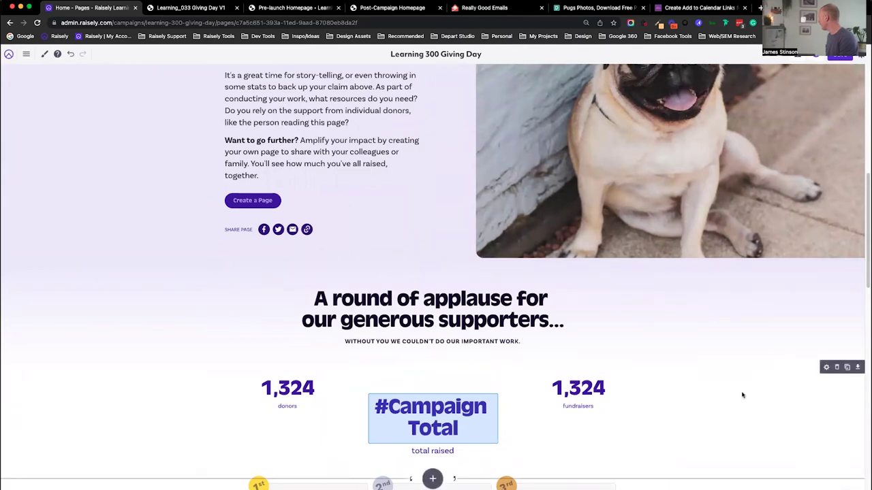
# Step: Save the matched giving partners row as the 'Match Giver Row' template
pyautogui.scroll(-10, 741, 395)
pyautogui.scroll(-5, 742, 395)
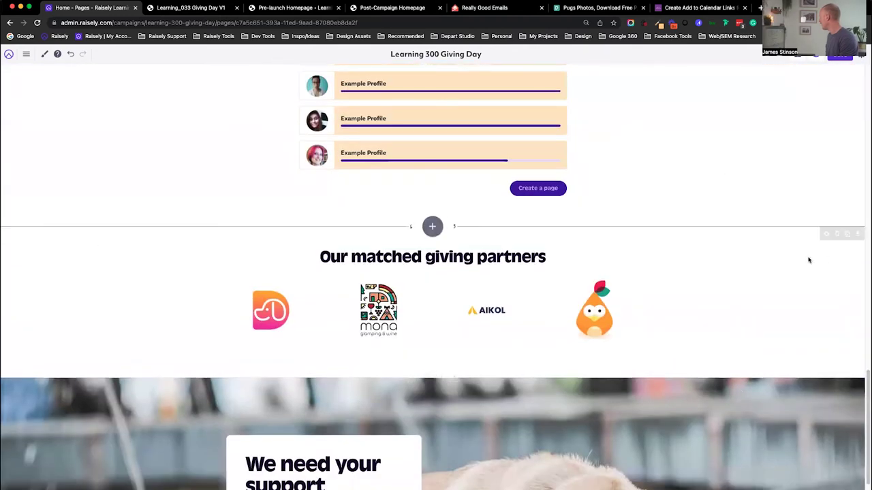
pyautogui.click(858, 234)
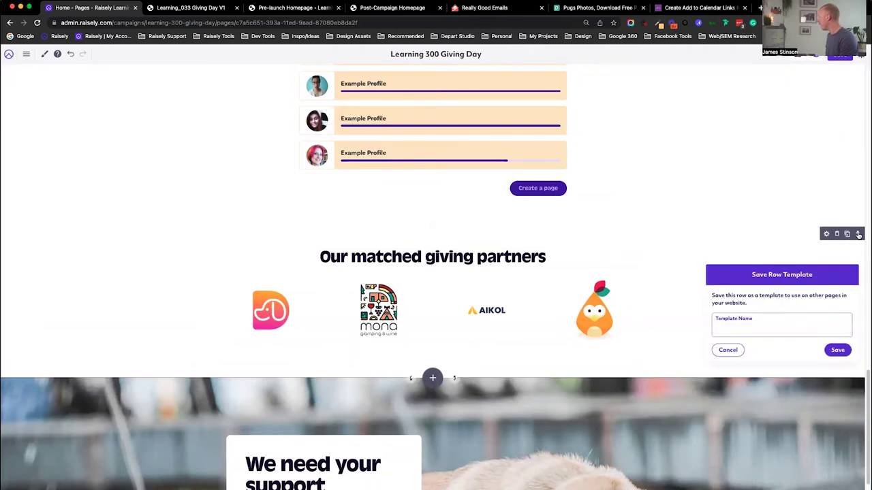
pyautogui.click(776, 327)
pyautogui.write('Match Giver Row')
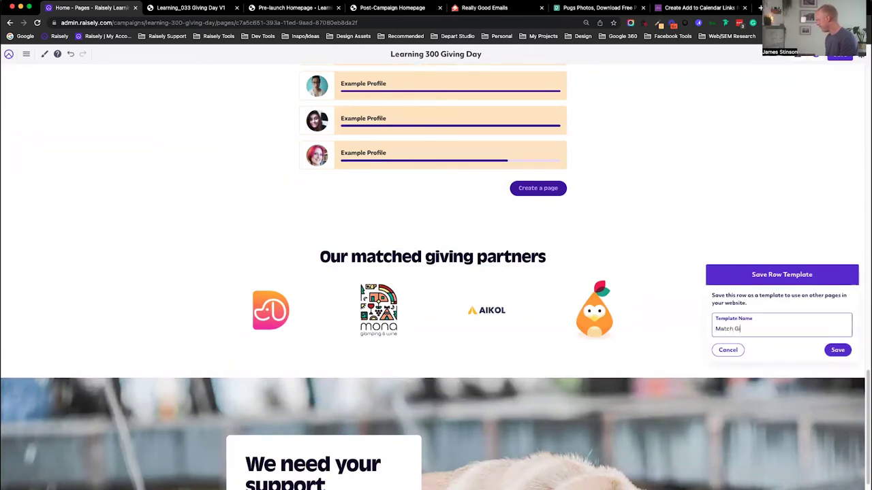
pyautogui.click(837, 350)
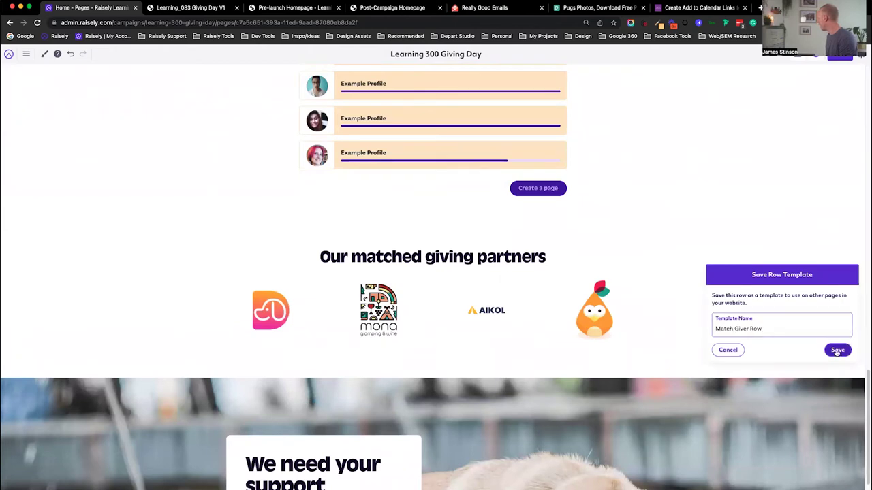
# Step: Save the pug call-to-action row as a template named 'CTA'
pyautogui.scroll(-5, 851, 272)
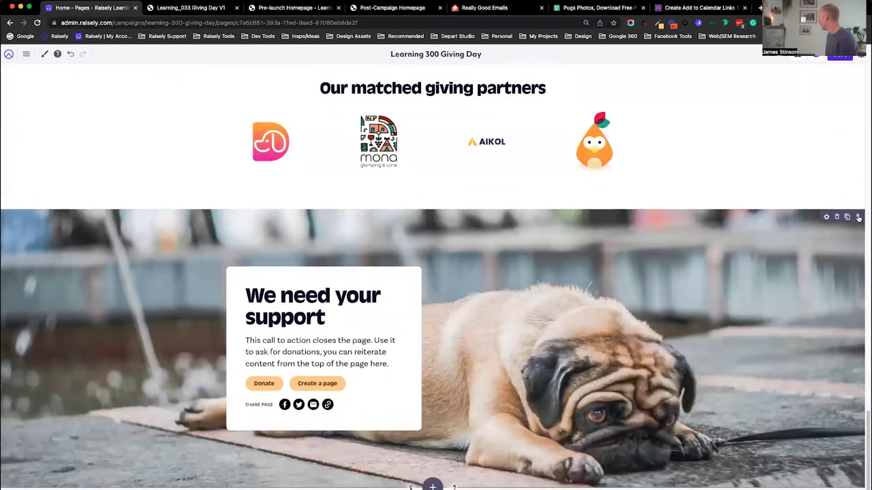
pyautogui.click(858, 218)
pyautogui.click(735, 313)
pyautogui.write('CTA Row')
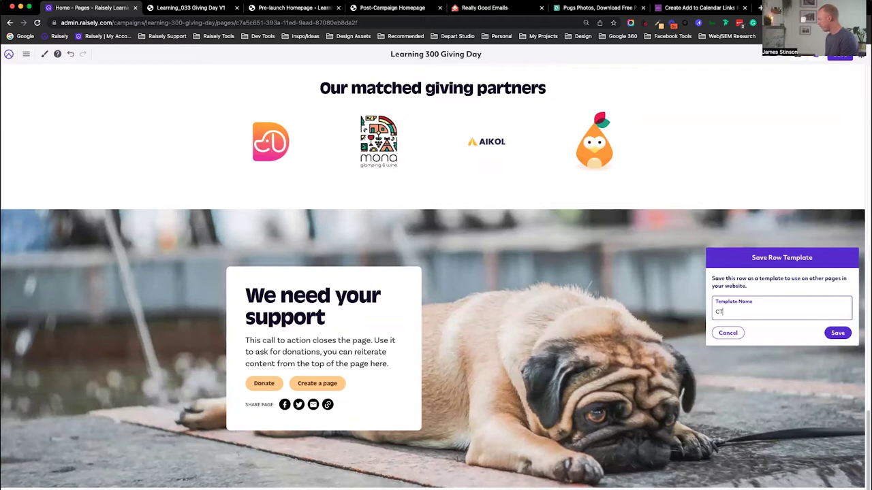
pyautogui.click(838, 332)
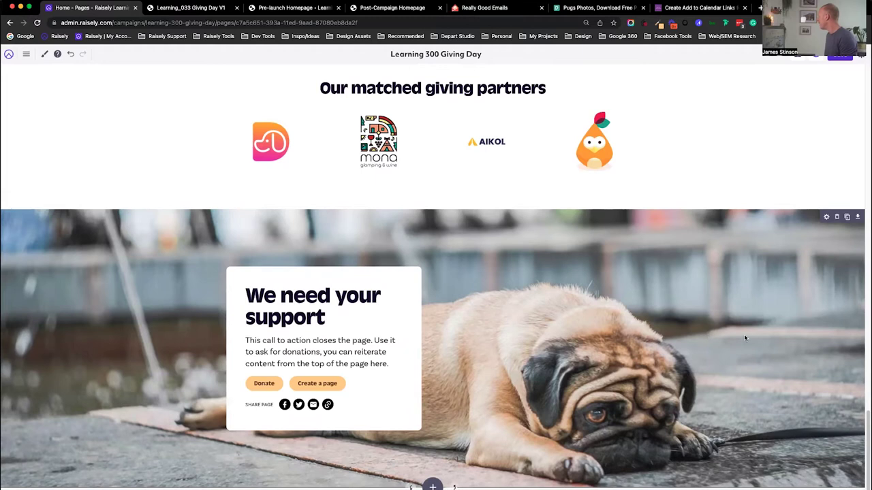
pyautogui.scroll(2, 574, 240)
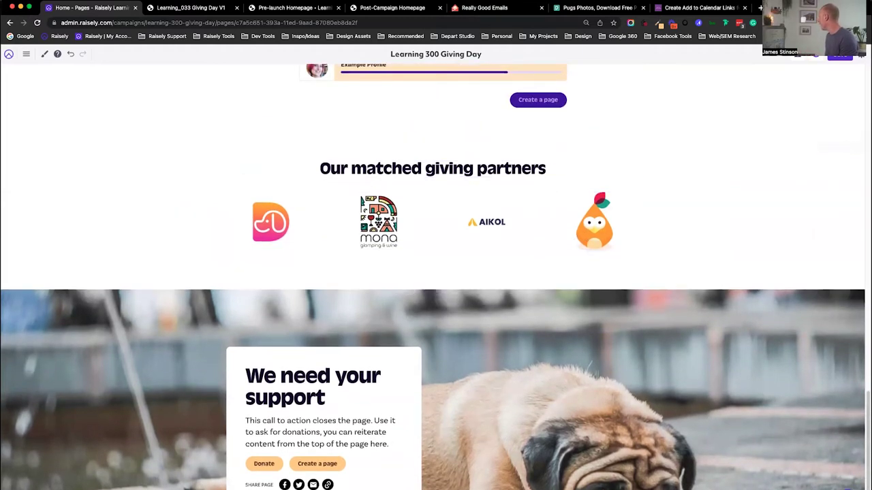
pyautogui.click(848, 477)
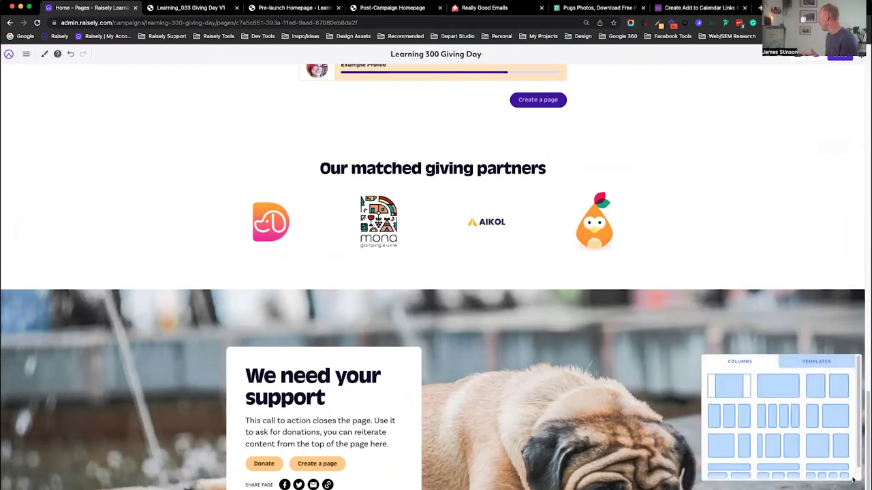
pyautogui.click(831, 361)
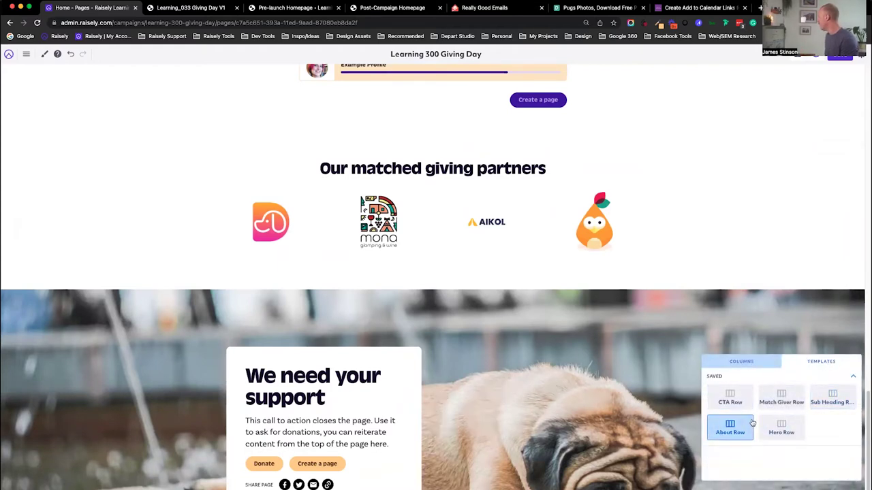
pyautogui.click(768, 403)
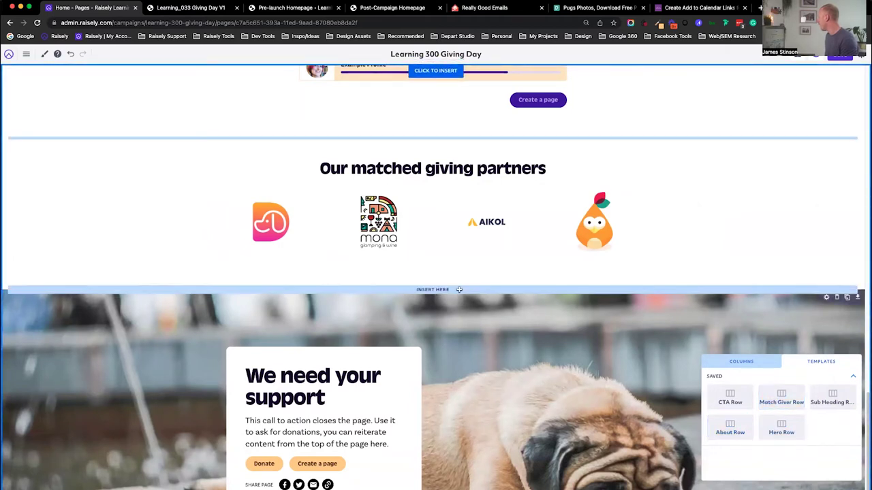
pyautogui.click(459, 294)
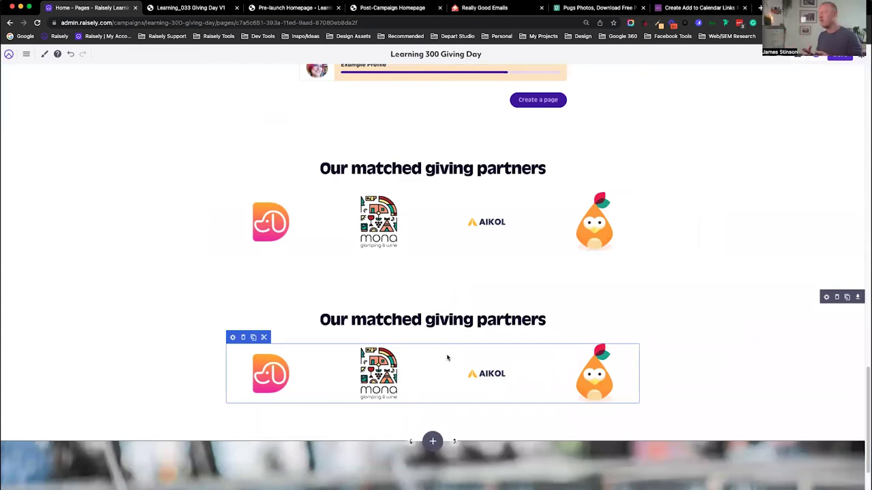
pyautogui.click(837, 297)
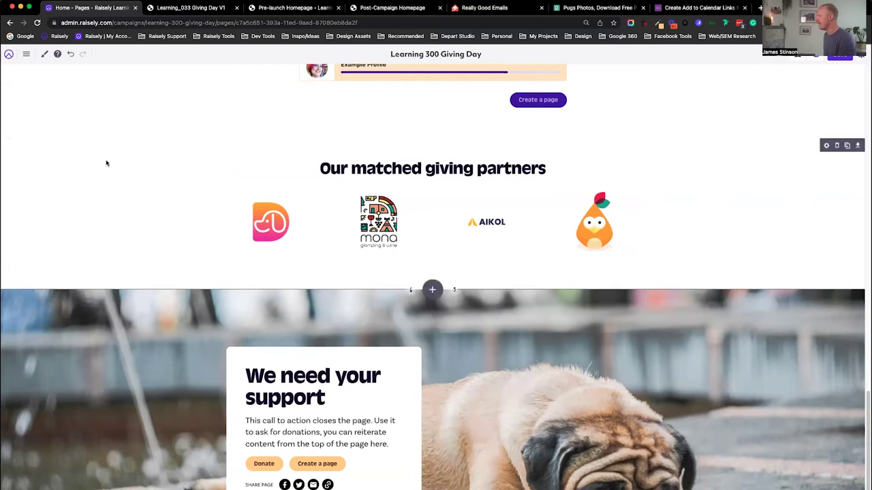
pyautogui.scroll(20, 258, 160)
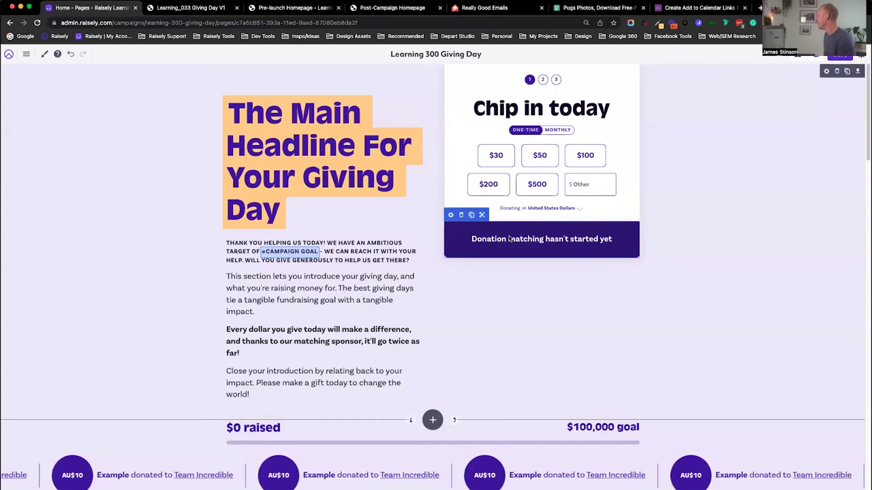
# Step: Save the Giving Day homepage and open the Sign Up page from the Pages list
pyautogui.click(9, 56)
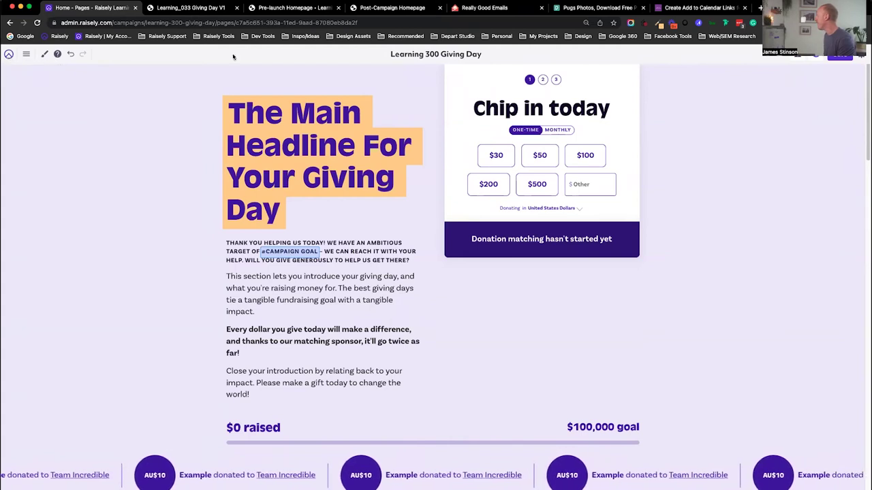
pyautogui.click(840, 56)
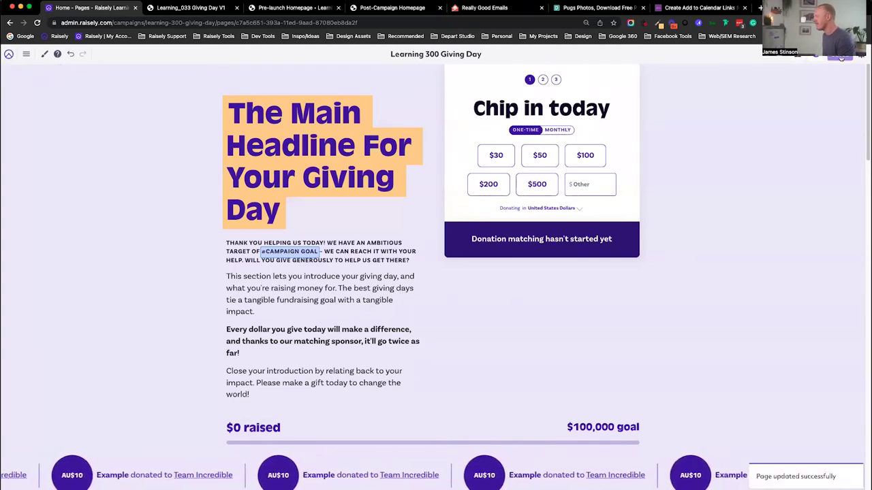
pyautogui.click(8, 55)
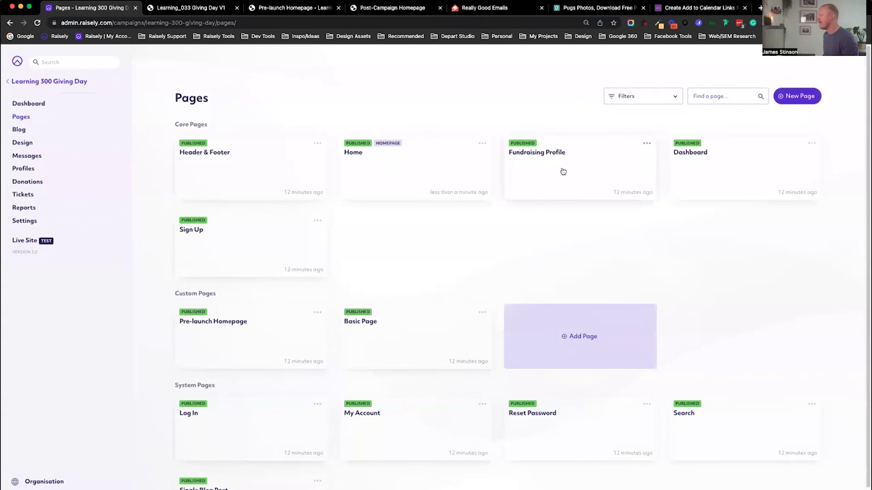
pyautogui.click(232, 241)
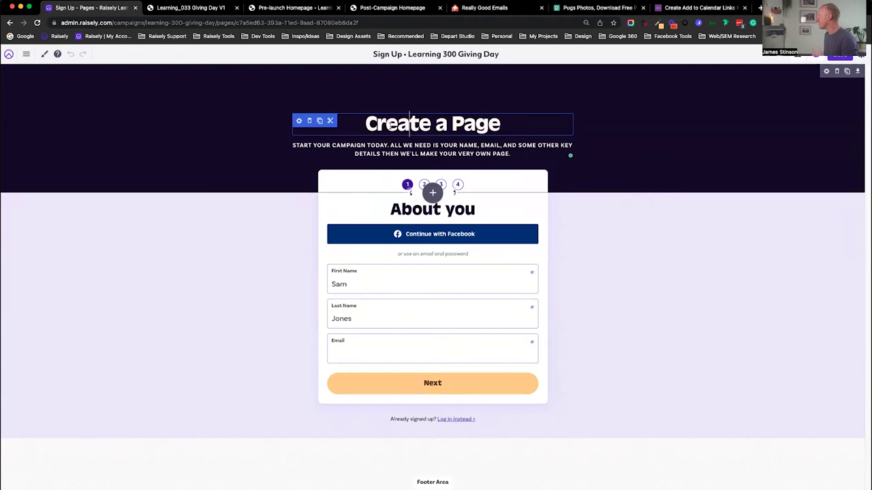
# Step: Replace the 'Create a Page' heading with 'Join the action?'
pyautogui.moveTo(365, 125); pyautogui.dragTo(706, 122)
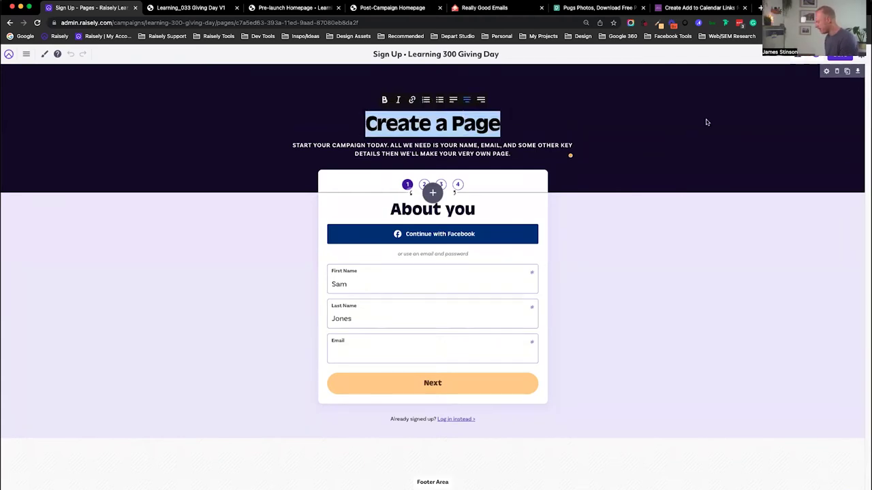
pyautogui.write('Join the ')
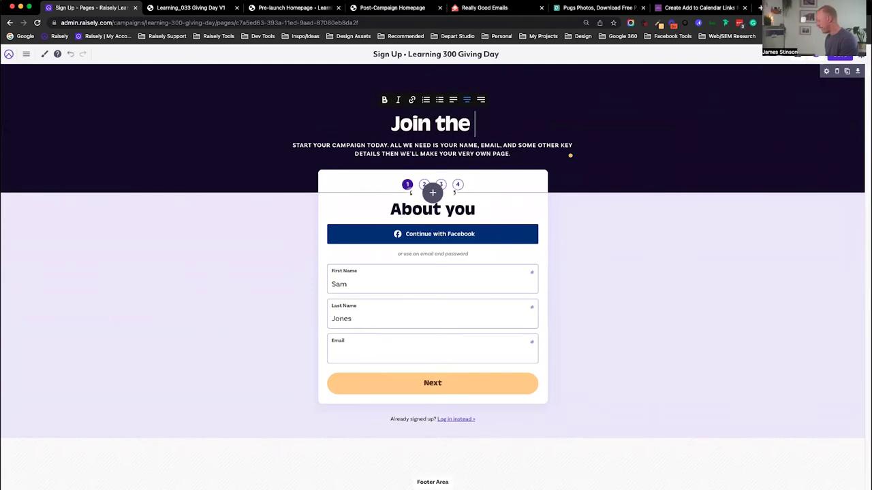
pyautogui.write('action?')
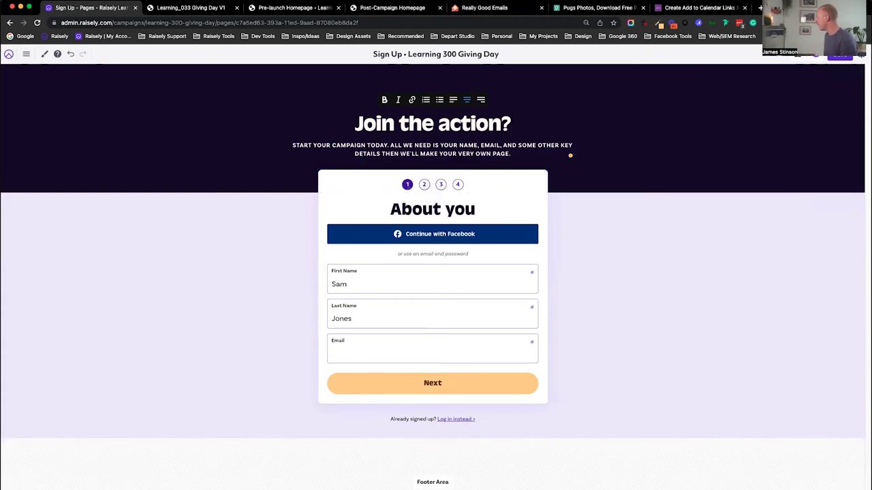
pyautogui.click(848, 475)
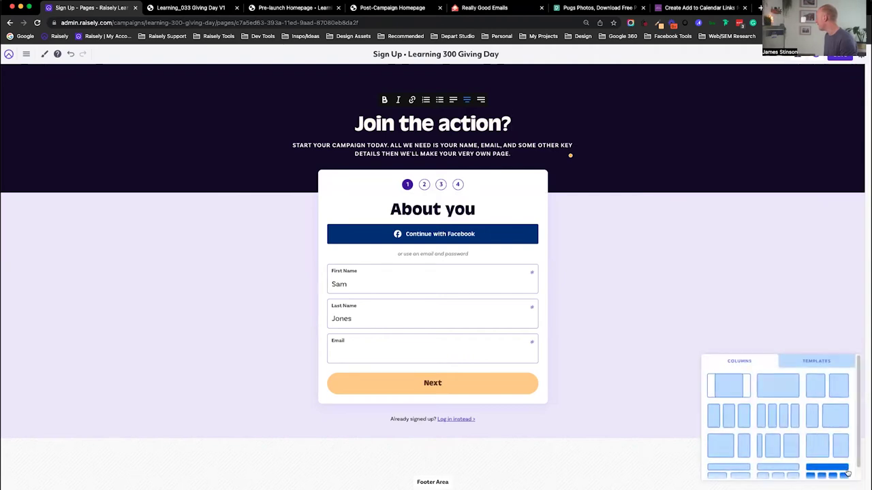
# Step: Insert the saved Sub Heading Row template below the sign-up form, then open Fundraising Profile
pyautogui.click(823, 368)
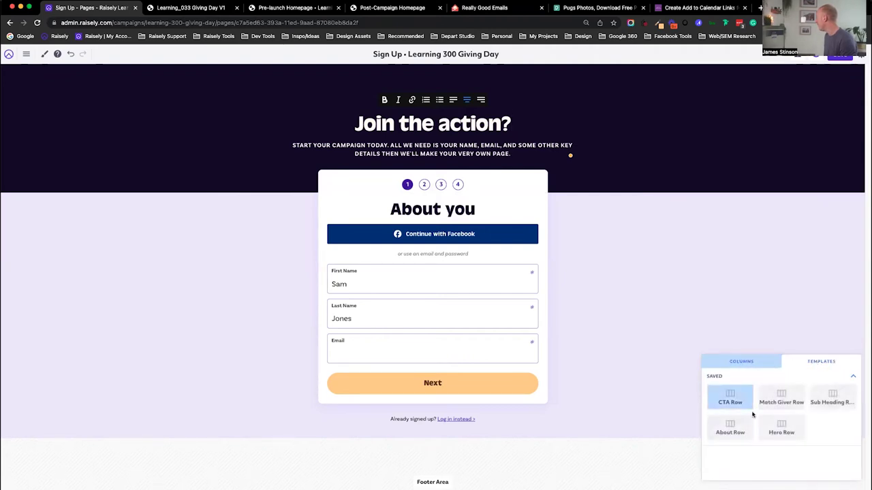
pyautogui.click(832, 397)
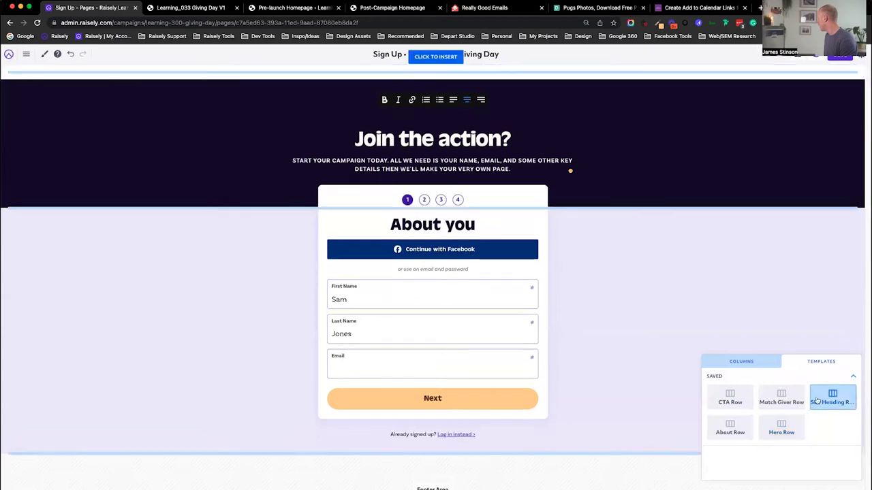
pyautogui.click(428, 454)
pyautogui.scroll(-2, 429, 450)
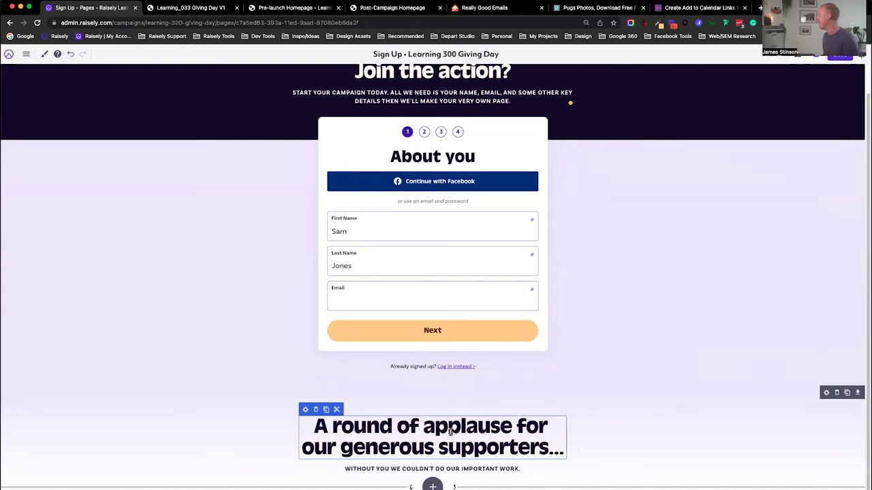
pyautogui.scroll(2, 558, 310)
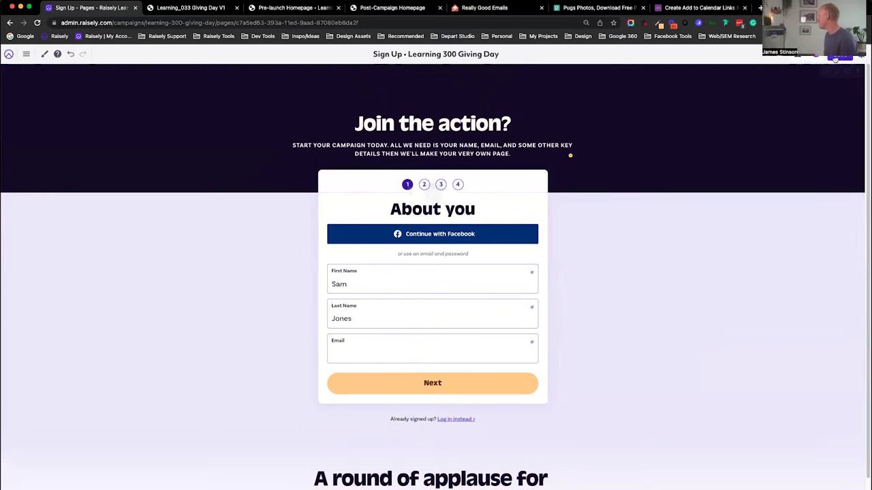
pyautogui.click(8, 56)
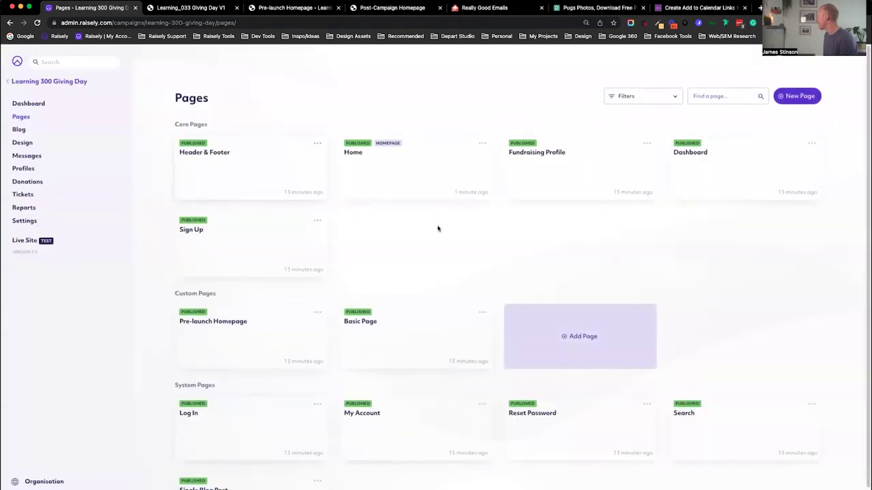
pyautogui.click(533, 179)
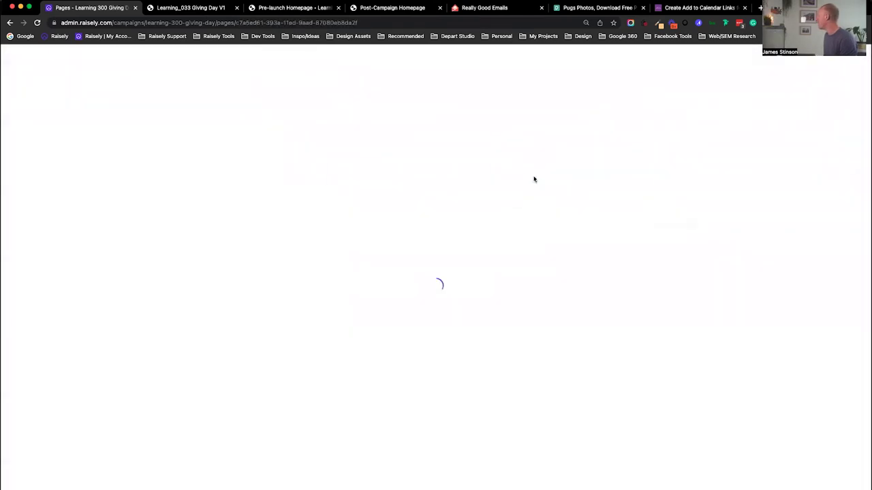
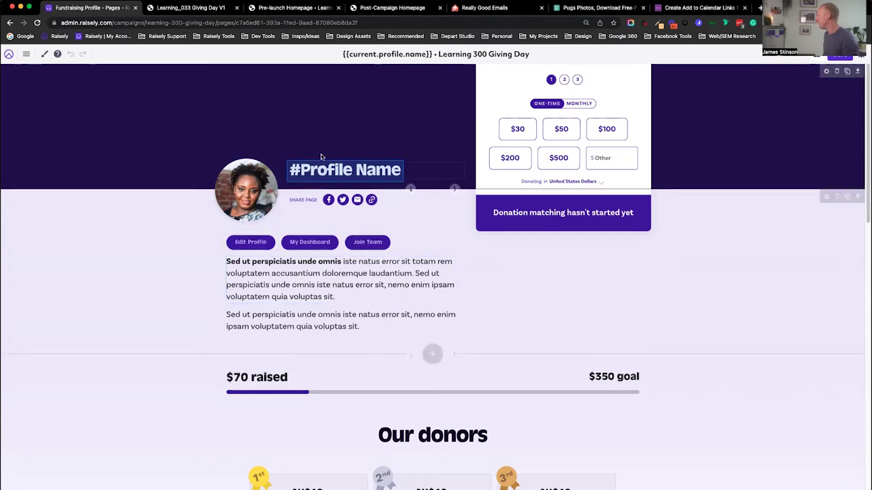
# Step: Open the Raisely developer docs (developers.raisely.com) in a new tab and go to Class Helpers
pyautogui.tripleClick(338, 170)
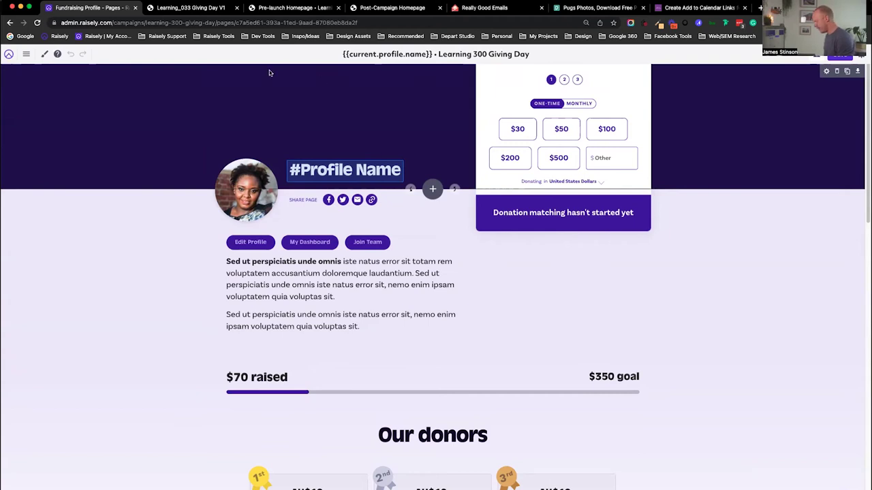
pyautogui.hotkey('ctrl', 't')
pyautogui.write('dev')
pyautogui.press('Return')
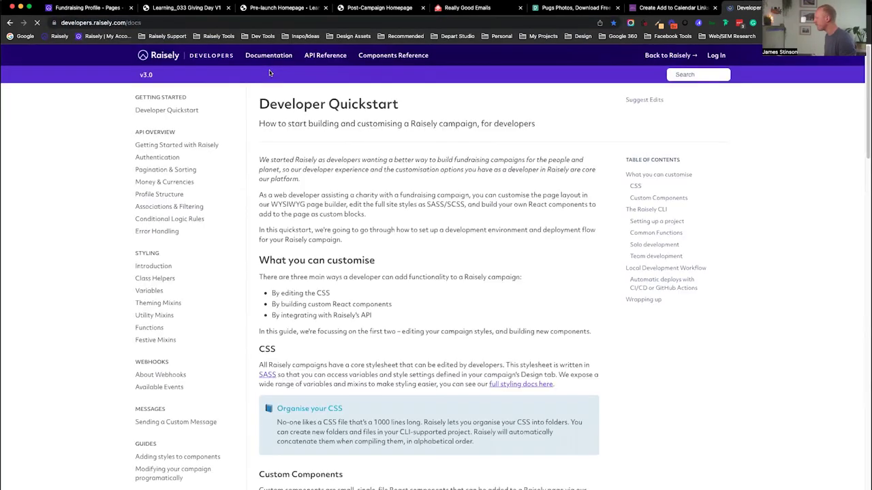
pyautogui.click(176, 278)
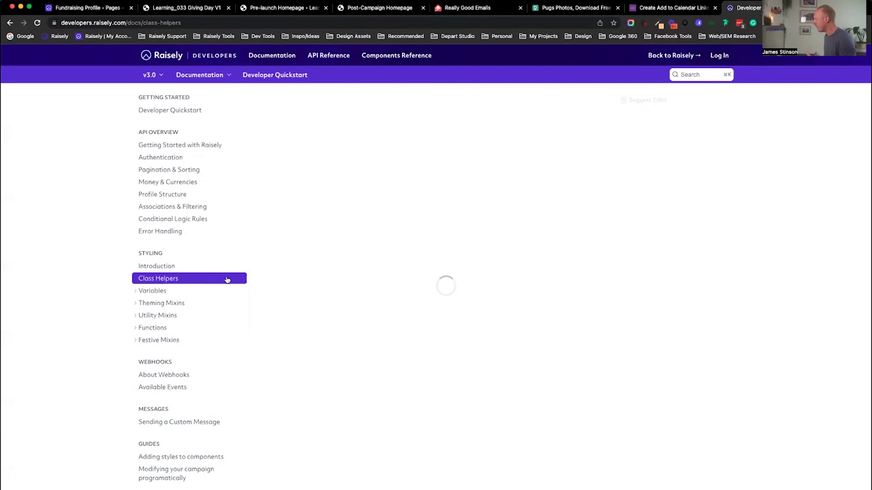
# Step: Select the show/hide--logged-out class under Display Helpers, then return to the profile page editor
pyautogui.scroll(-8, 379, 273)
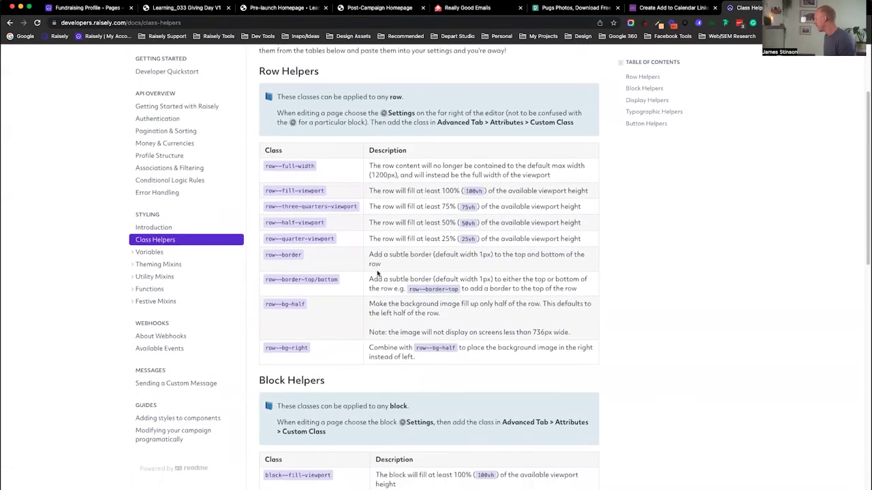
pyautogui.scroll(-3, 377, 270)
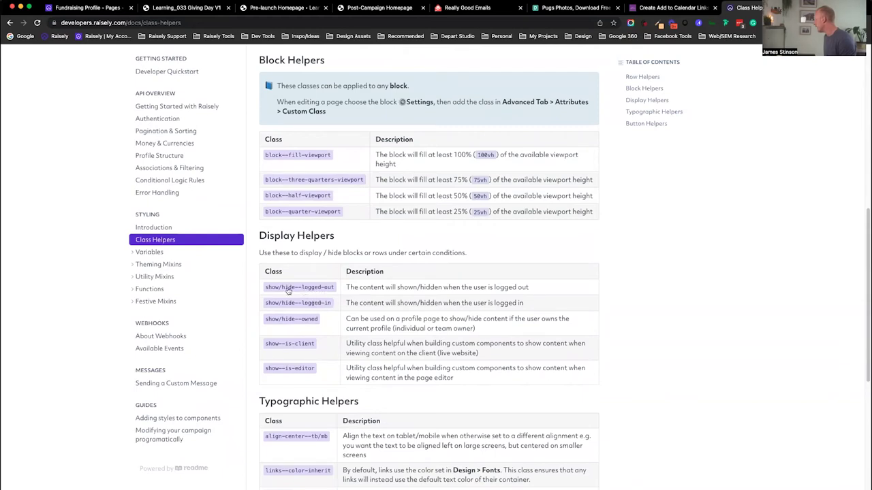
pyautogui.tripleClick(287, 307)
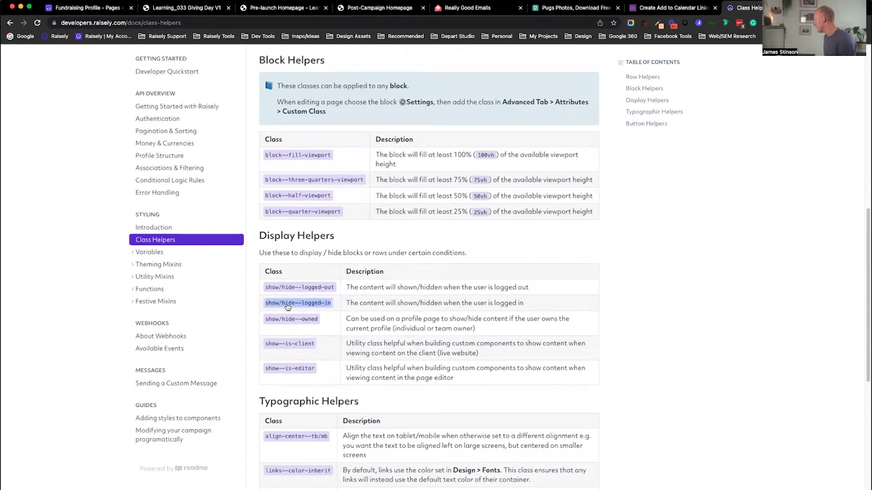
pyautogui.tripleClick(291, 289)
pyautogui.press('super+c')
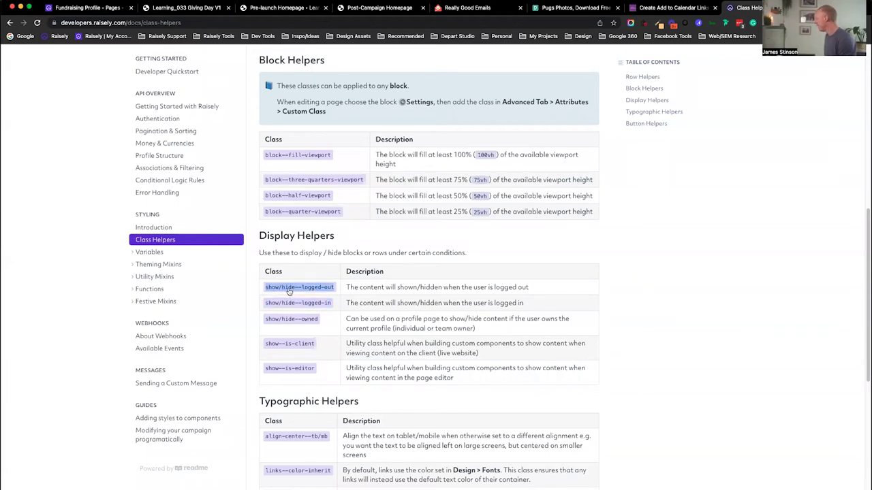
pyautogui.click(197, 8)
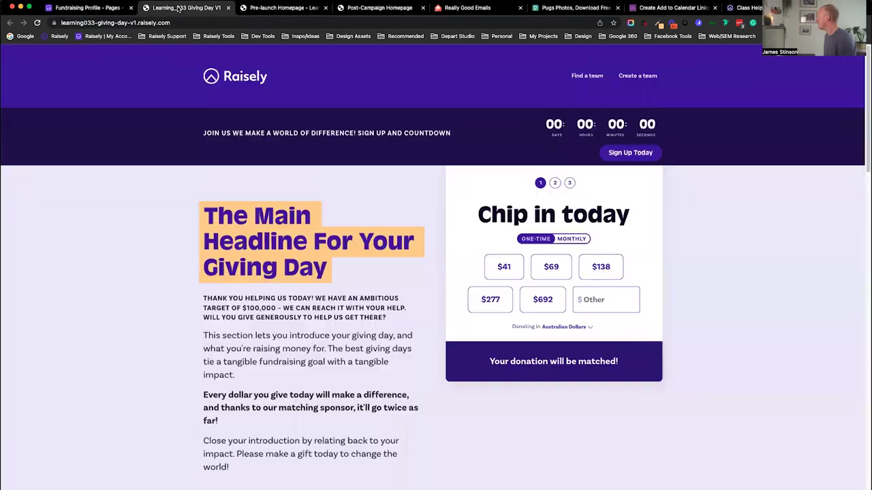
pyautogui.click(88, 8)
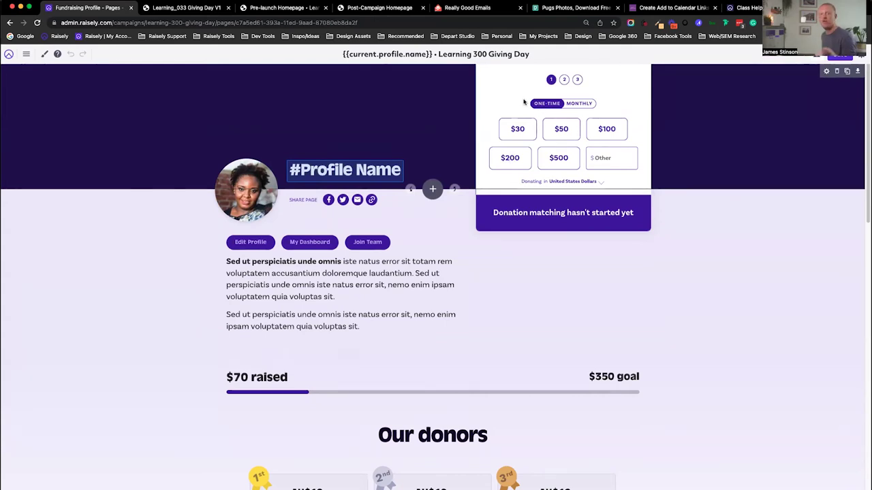
# Step: Set column 1's bottom margin to -85 and adjust column 3's margins to lower the donation form
pyautogui.click(826, 72)
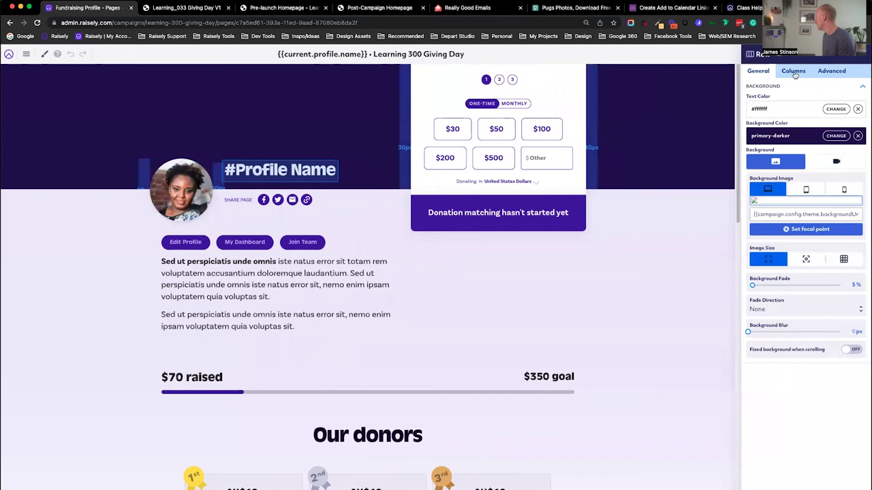
pyautogui.click(793, 71)
pyautogui.moveTo(775, 210); pyautogui.dragTo(789, 210)
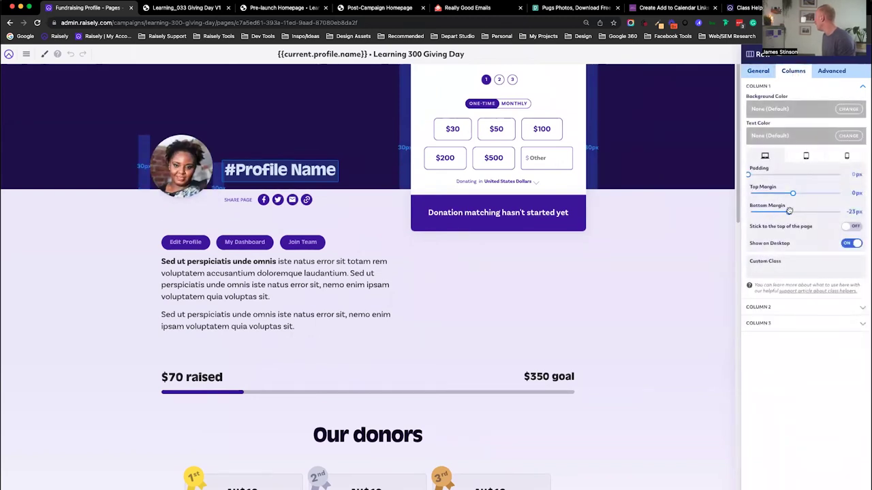
pyautogui.click(851, 210)
pyautogui.write('-85')
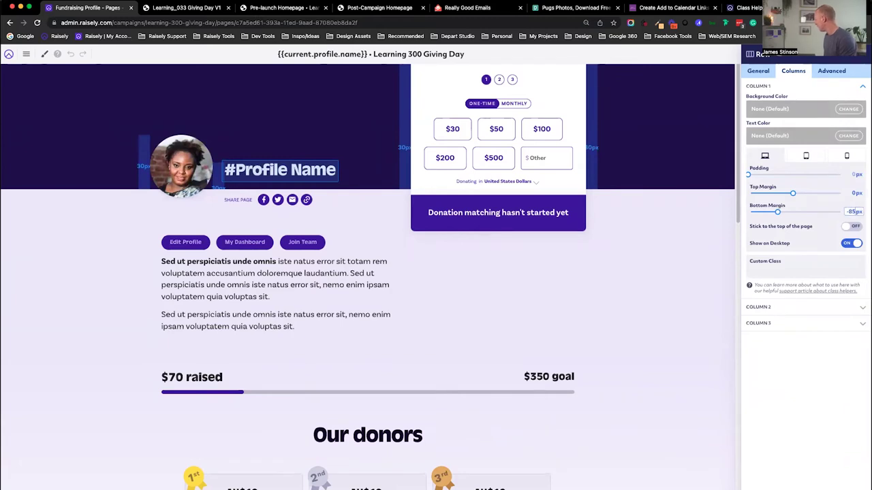
pyautogui.click(804, 311)
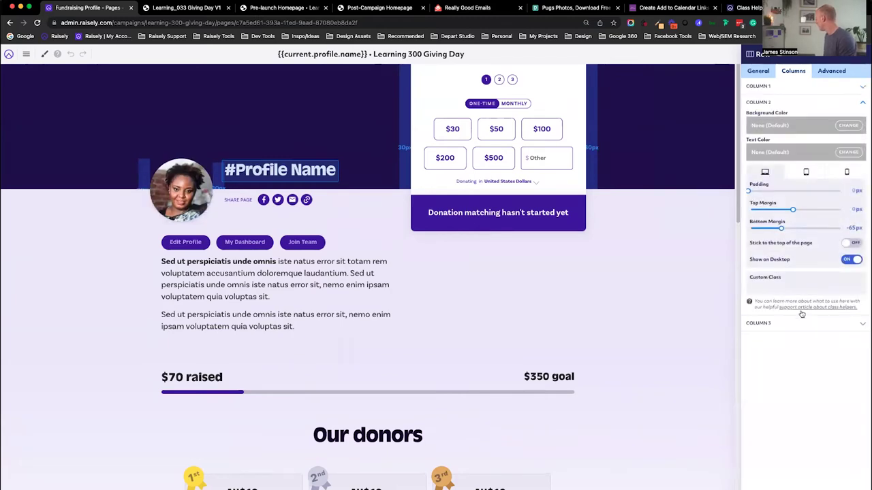
pyautogui.click(796, 324)
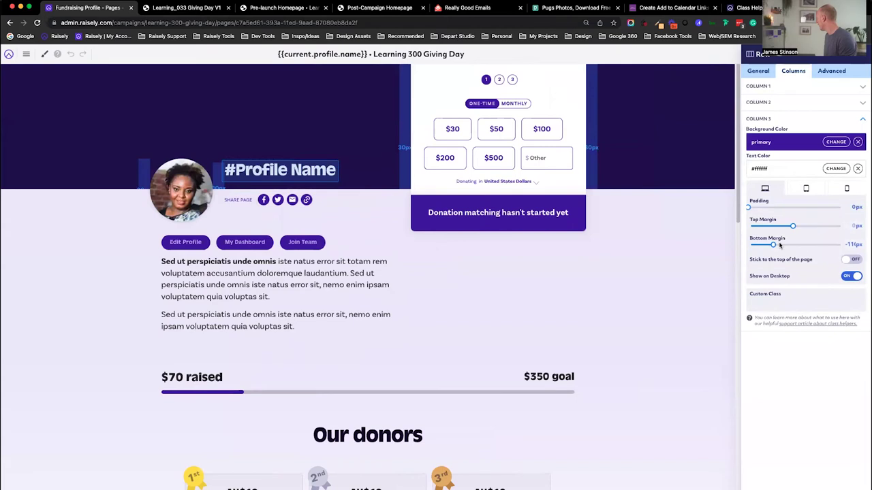
pyautogui.moveTo(773, 244); pyautogui.dragTo(801, 225)
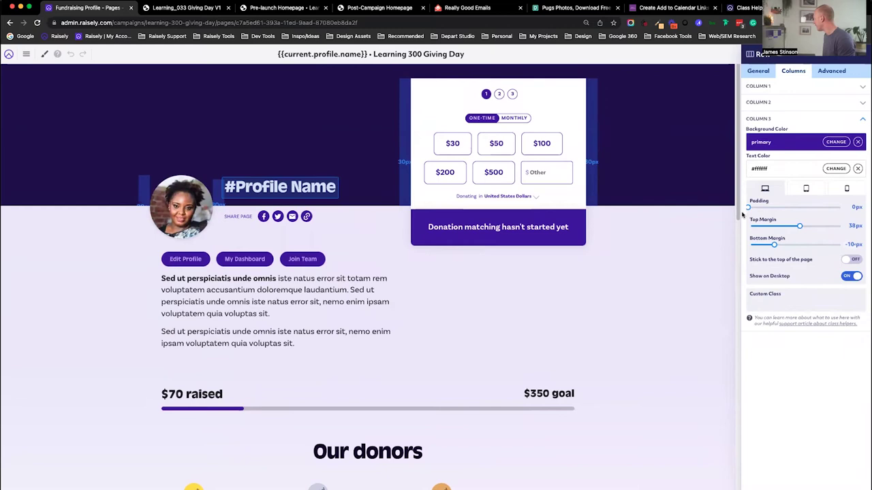
pyautogui.moveTo(502, 121)
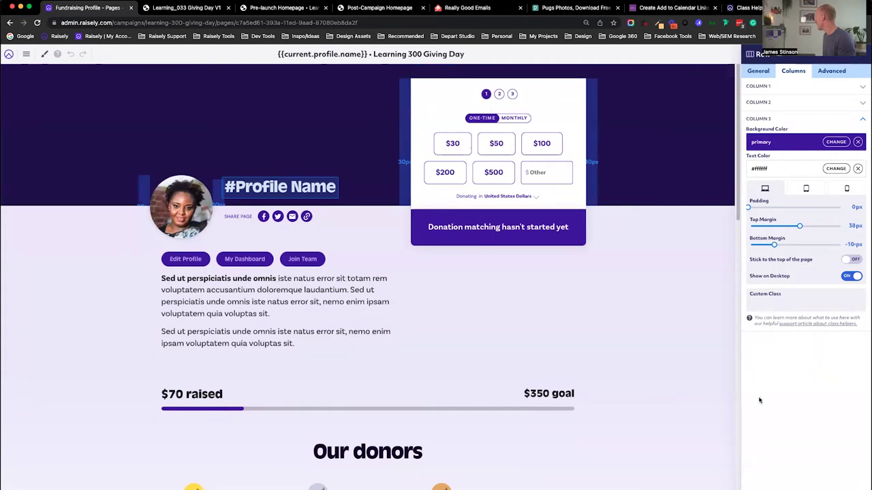
pyautogui.press('Escape')
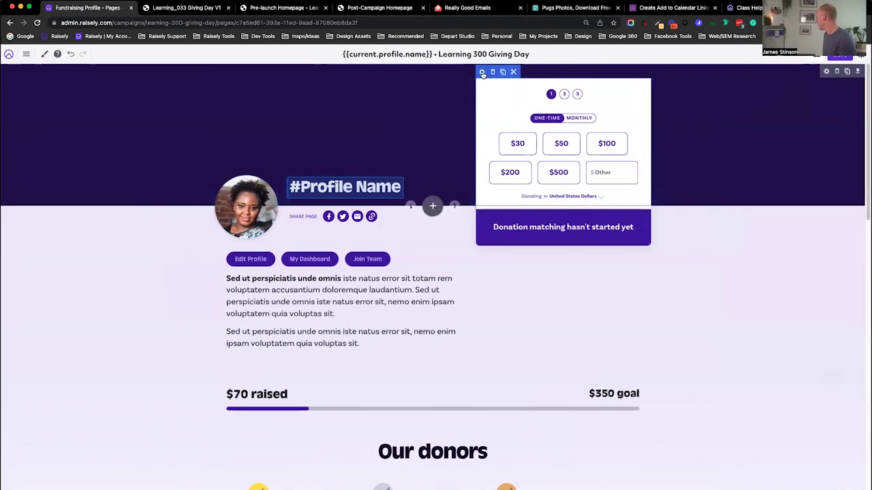
# Step: Append the custom class hide--logged-out to the donation form block's Advanced attributes
pyautogui.click(484, 71)
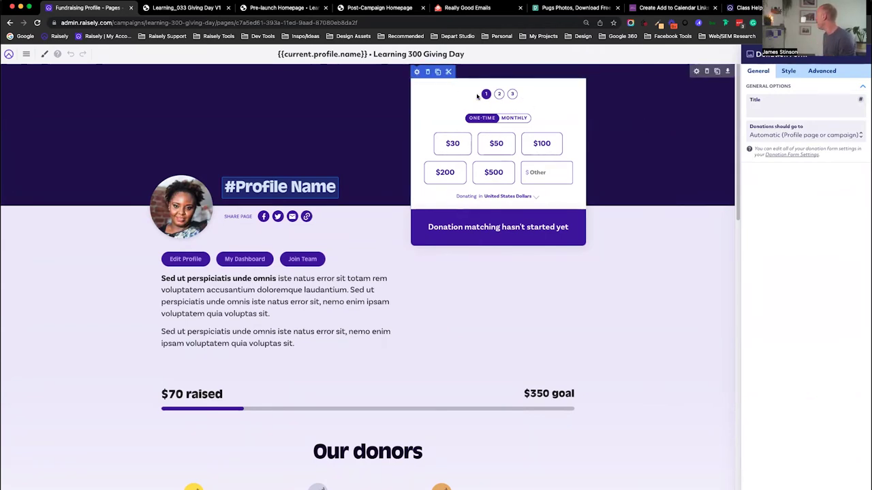
pyautogui.click(837, 71)
pyautogui.click(762, 176)
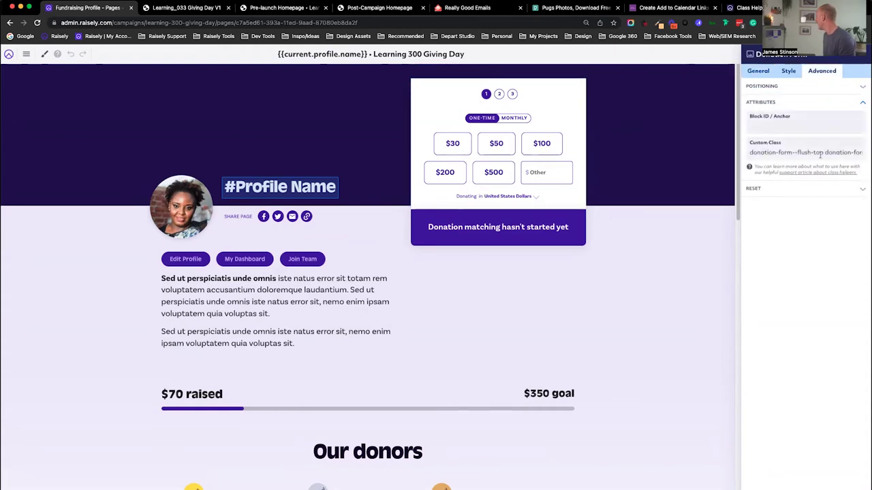
pyautogui.click(858, 152)
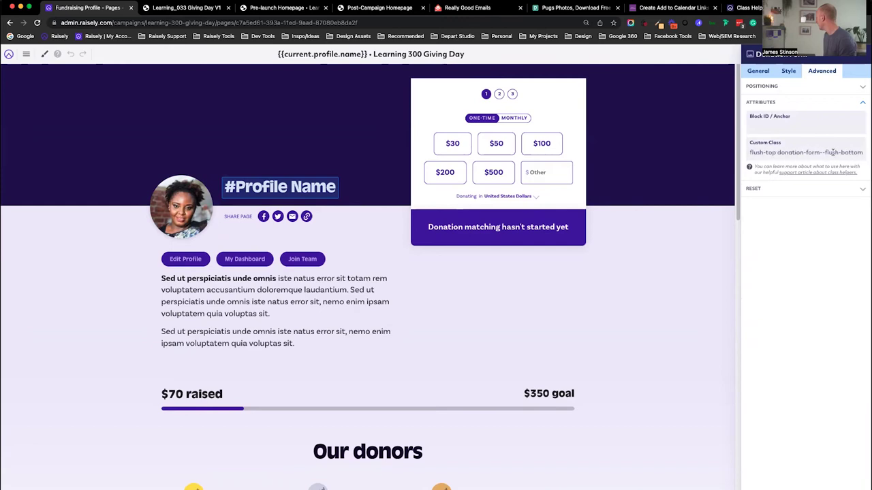
pyautogui.click(861, 151)
pyautogui.press('super+v')
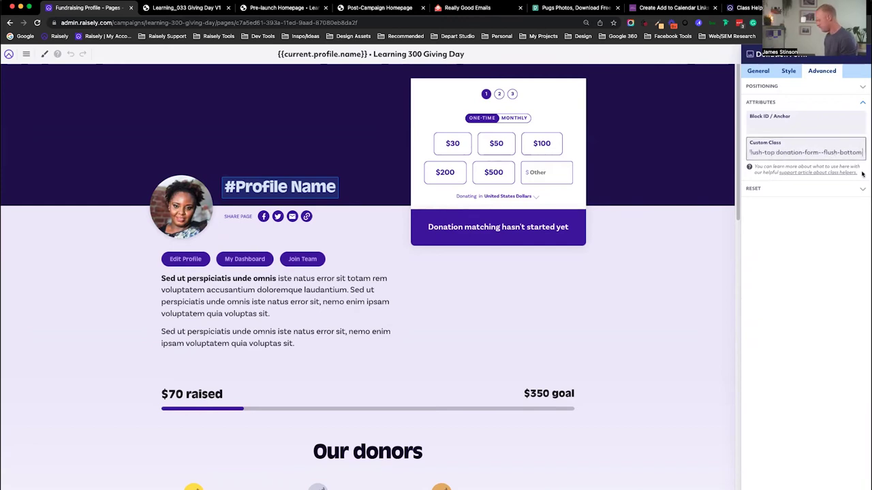
pyautogui.click(815, 152)
pyautogui.press('BackSpace')
pyautogui.press('BackSpace')
pyautogui.press('BackSpace')
pyautogui.press('BackSpace')
pyautogui.press('BackSpace')
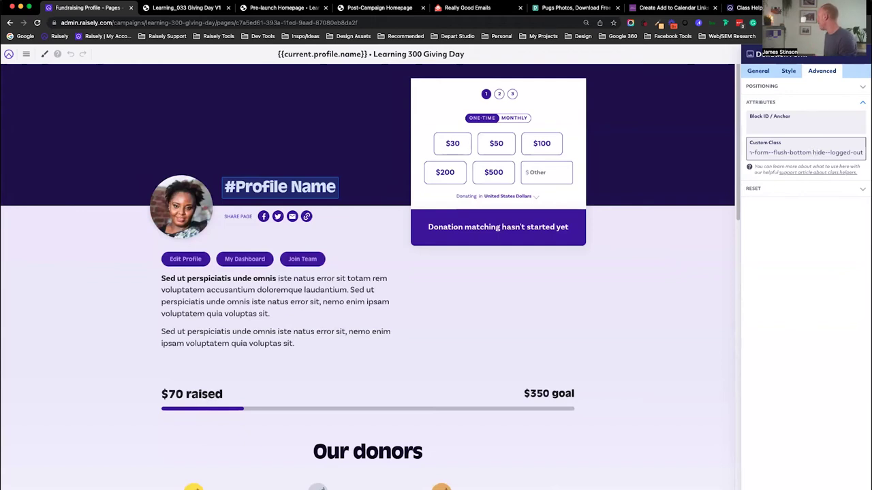
pyautogui.press('Escape')
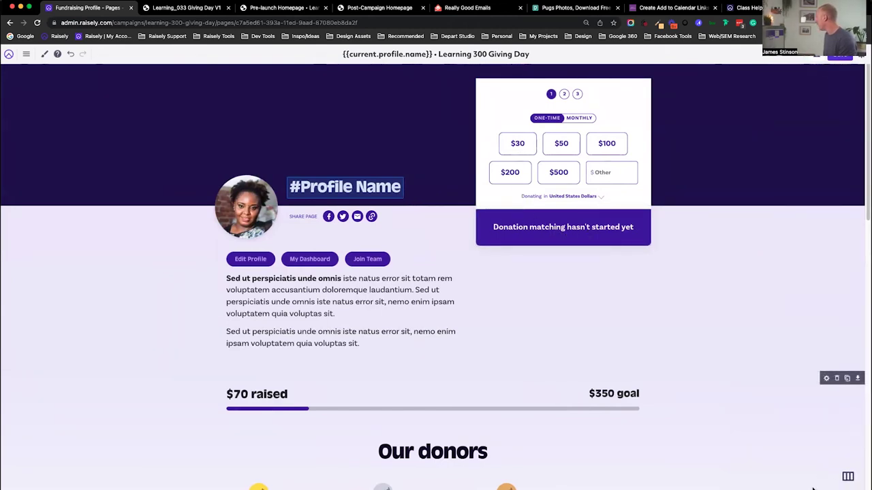
# Step: Add a Heading block and a Countdown block below the donation box
pyautogui.click(851, 378)
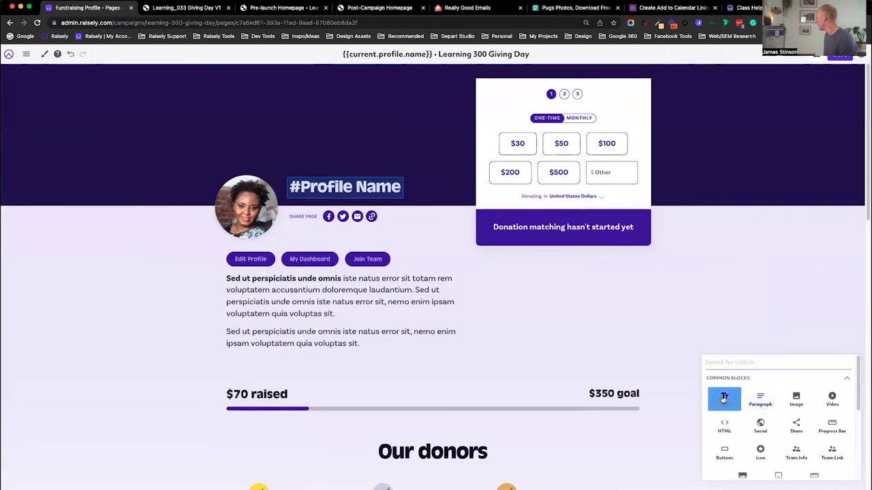
pyautogui.click(724, 398)
pyautogui.click(561, 260)
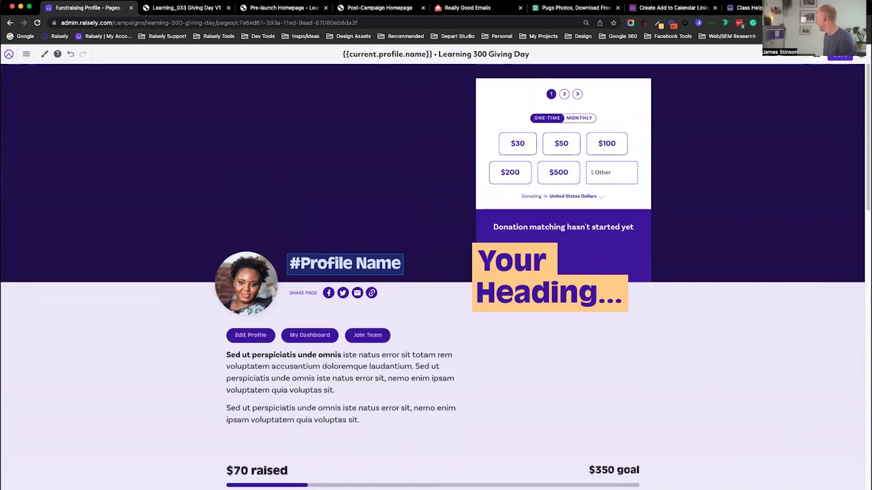
pyautogui.click(848, 475)
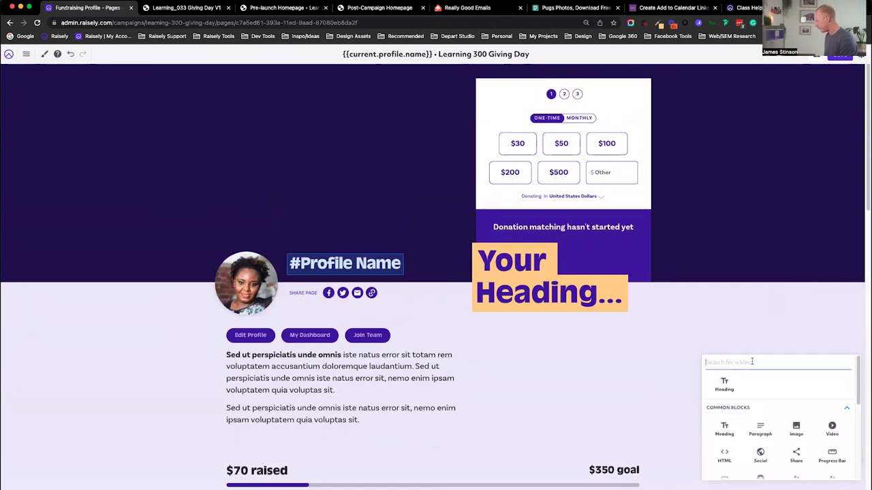
pyautogui.write('count')
pyautogui.click(725, 384)
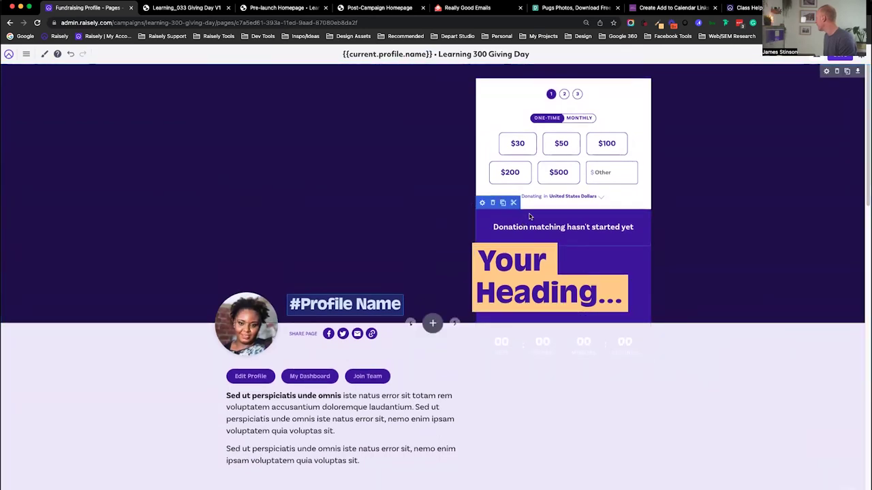
# Step: Set the header row's column 3 top margin to 0px
pyautogui.click(826, 71)
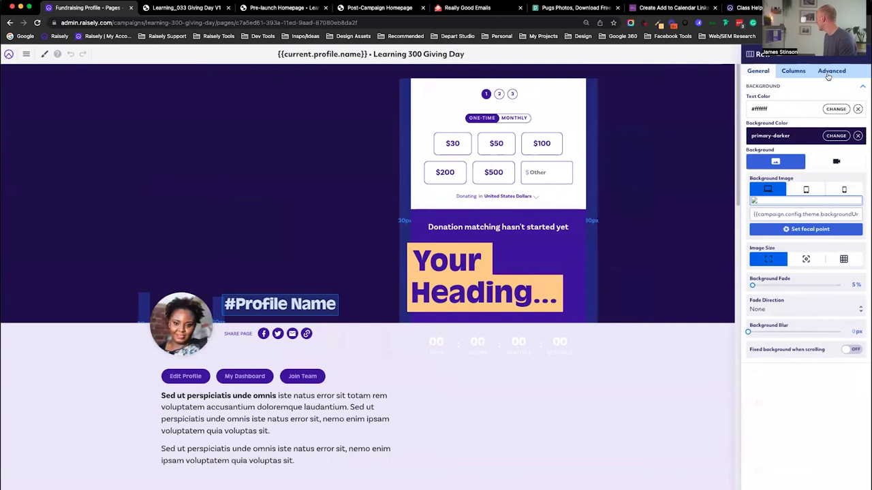
pyautogui.click(793, 71)
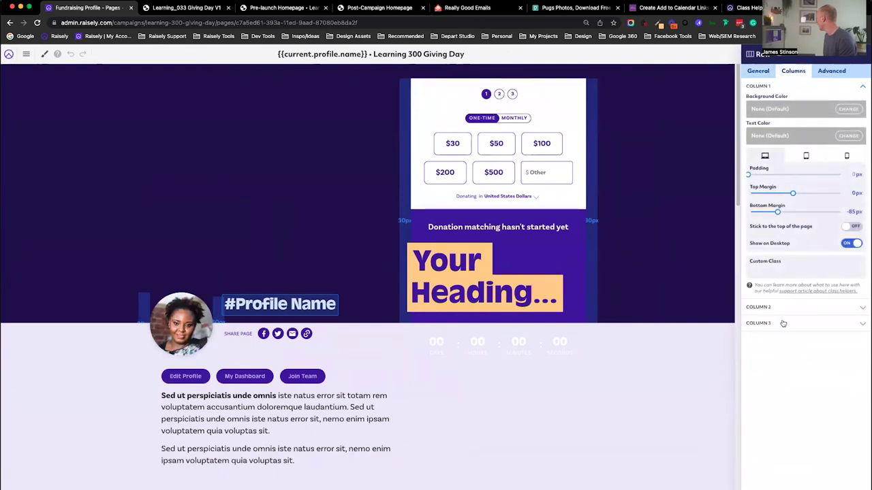
pyautogui.doubleClick(853, 225)
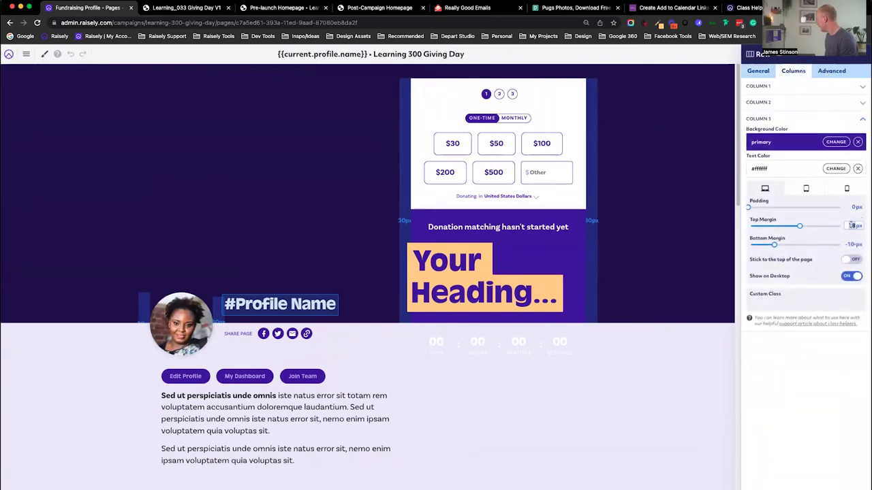
pyautogui.write('0')
pyautogui.click(712, 367)
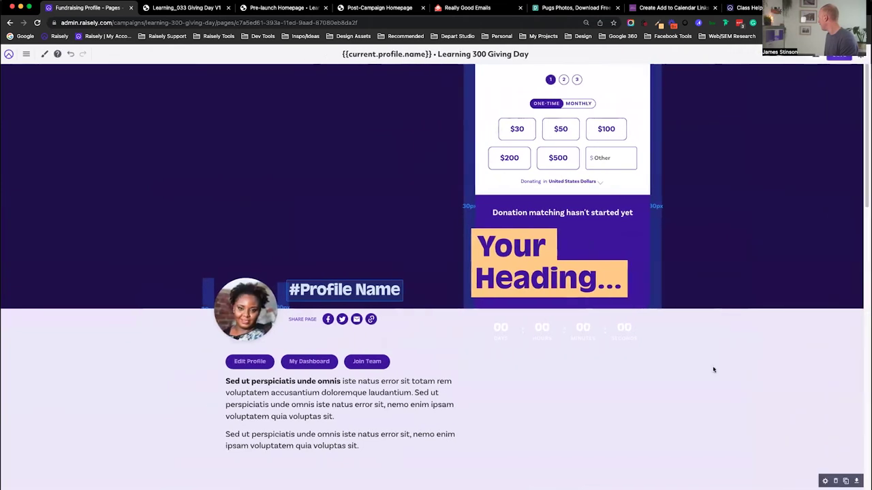
# Step: Change the placeholder heading text to 'CountdownHas Begun' and make it size 3
pyautogui.moveTo(479, 244); pyautogui.dragTo(633, 295)
pyautogui.write('Countdo')
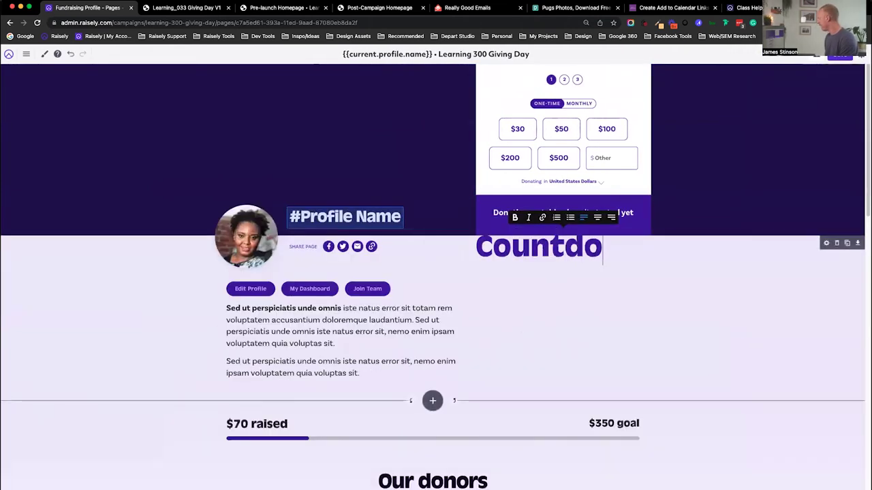
pyautogui.write('wnHas Begun')
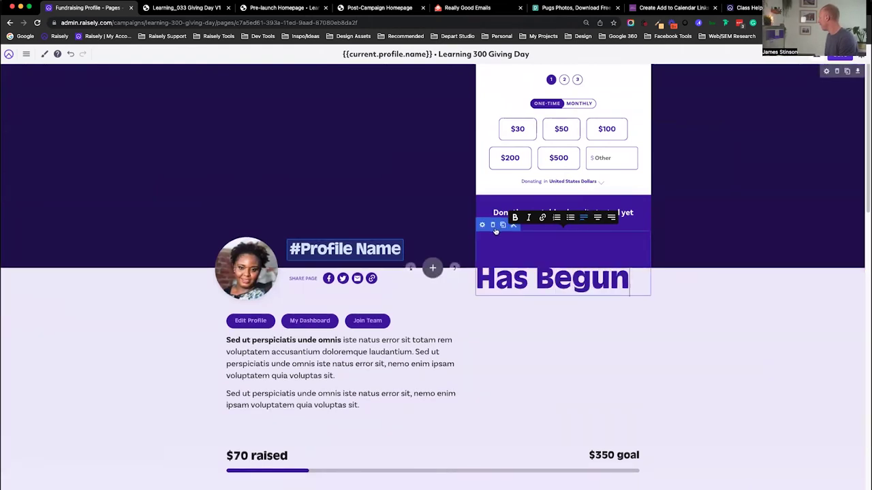
pyautogui.click(607, 294)
pyautogui.click(796, 111)
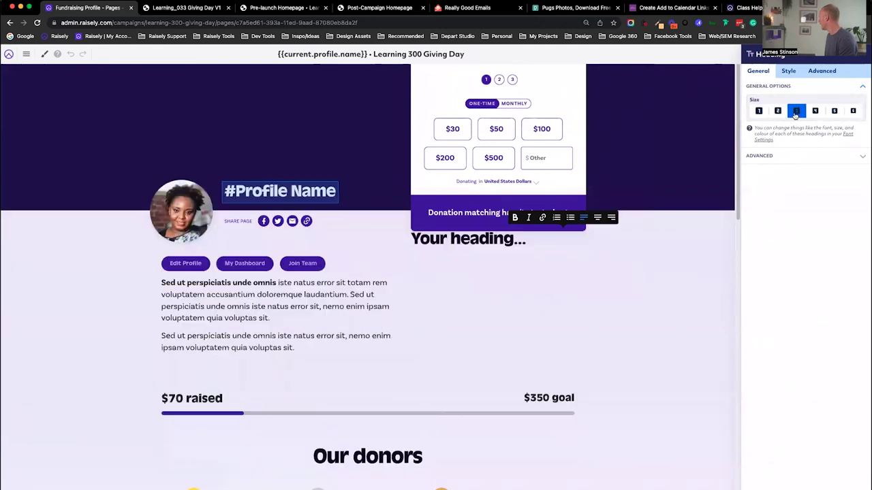
# Step: Style the heading with a primary purple background, white text and 60px padding
pyautogui.click(788, 71)
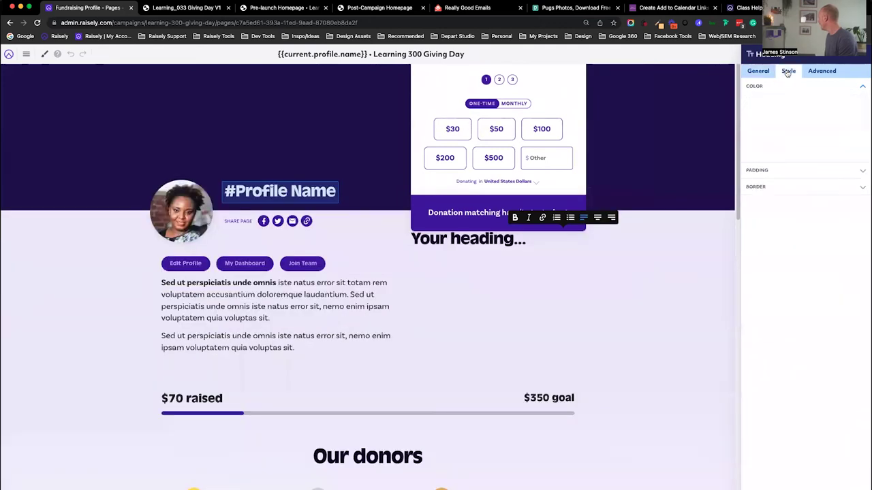
pyautogui.click(844, 146)
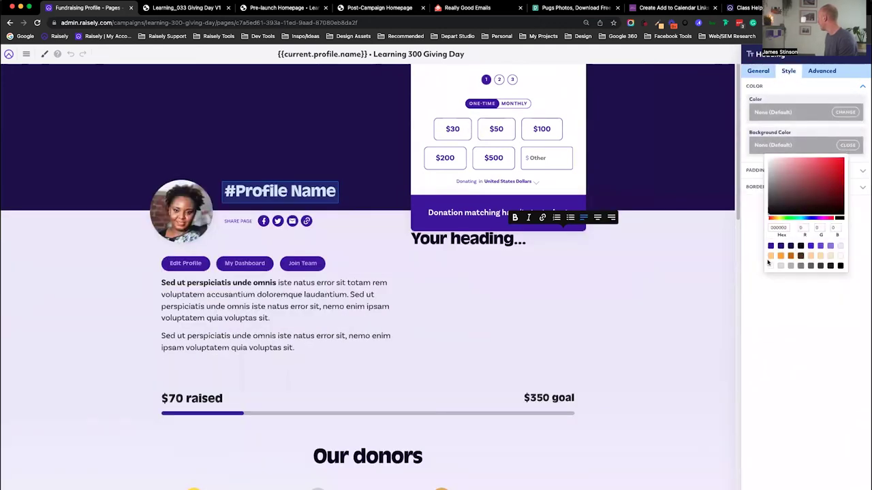
pyautogui.click(770, 246)
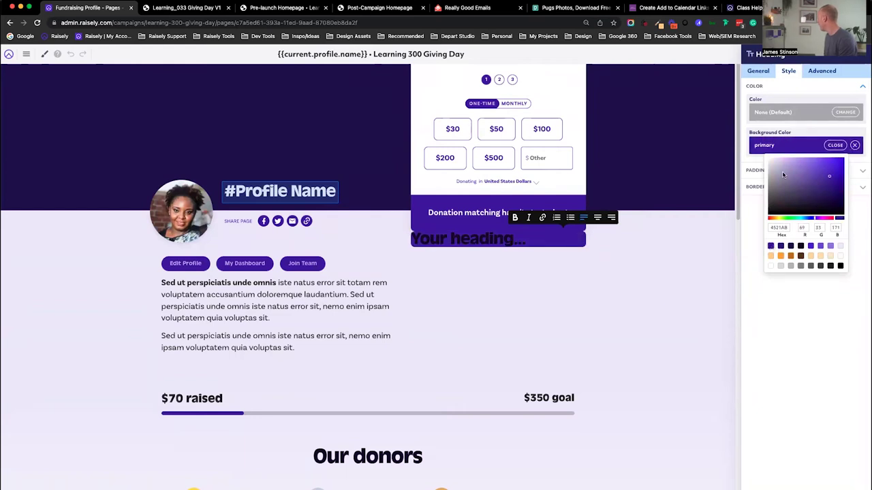
pyautogui.click(845, 113)
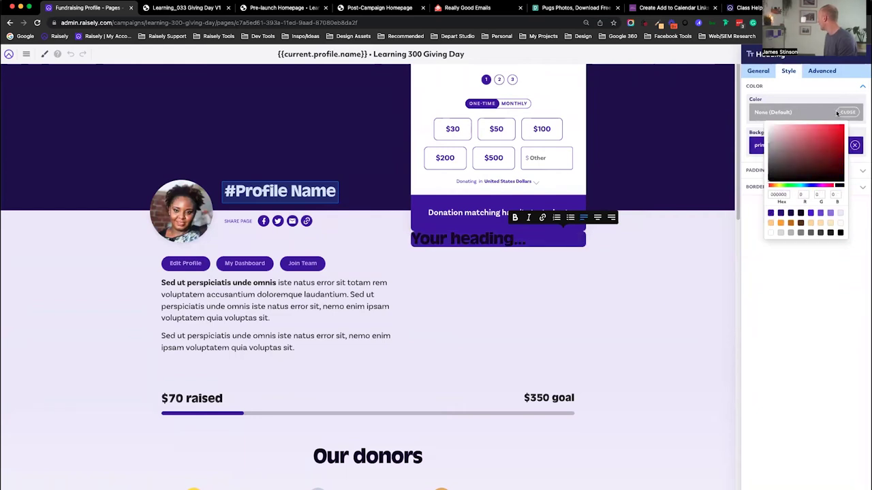
pyautogui.click(771, 233)
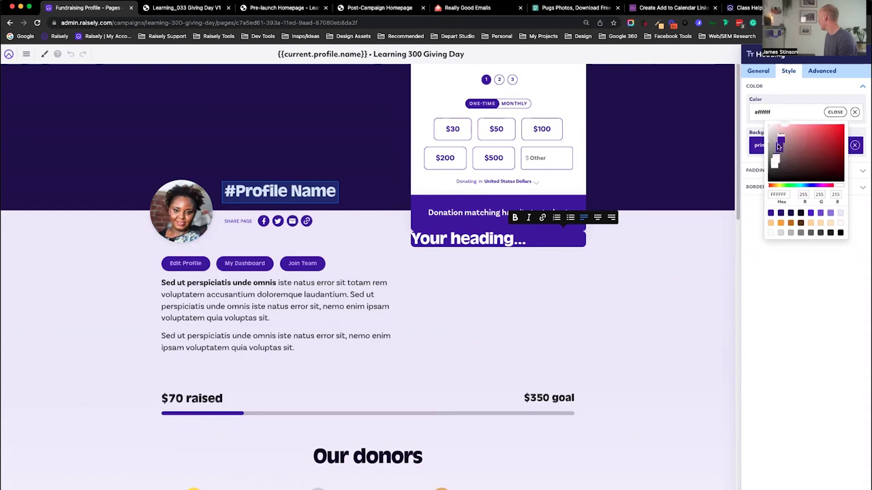
pyautogui.click(755, 183)
pyautogui.click(757, 172)
pyautogui.click(842, 123)
pyautogui.write('60')
pyautogui.click(803, 428)
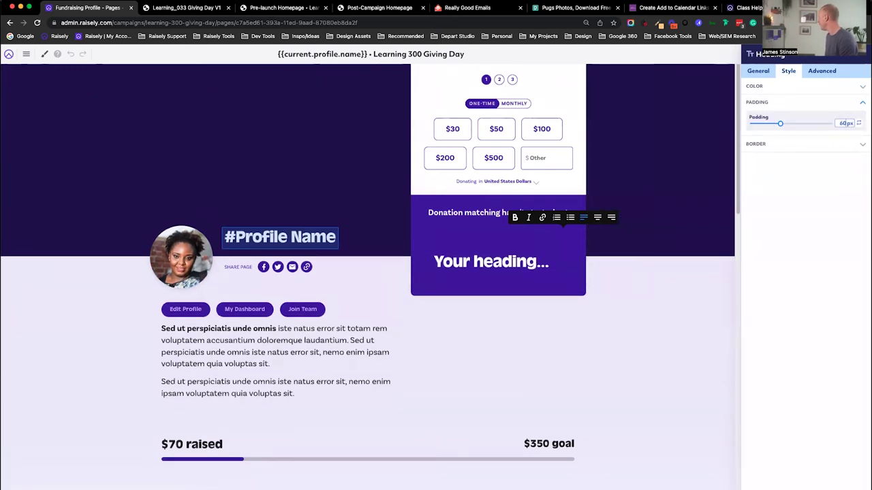
pyautogui.press('Escape')
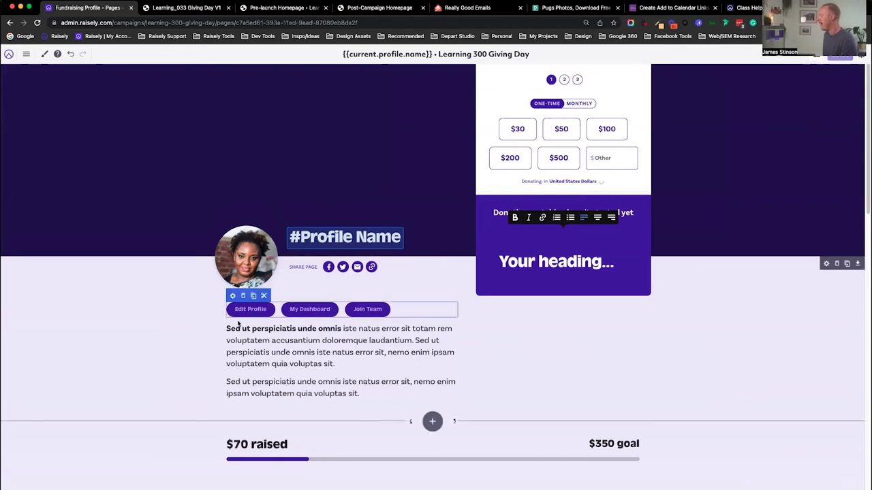
# Step: Review the fundraising profile page, then go back to Pages and open the Home page
pyautogui.scroll(-6, 289, 323)
pyautogui.scroll(-6, 290, 323)
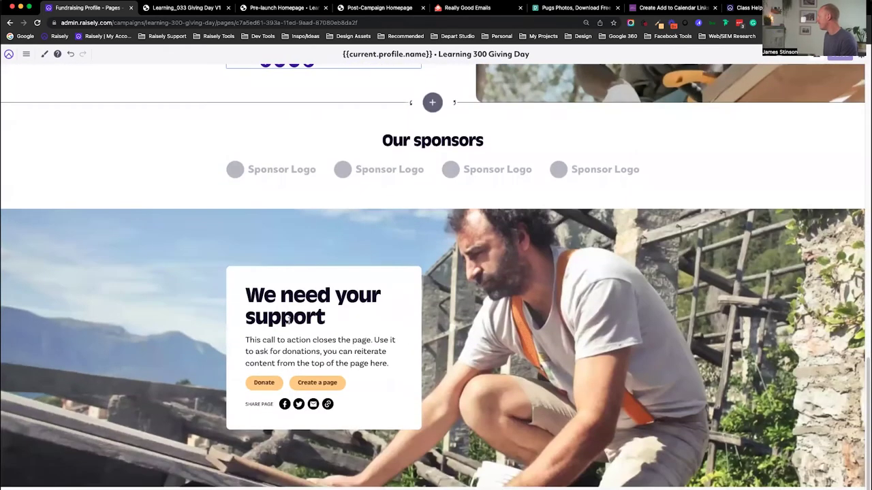
pyautogui.scroll(5, 252, 241)
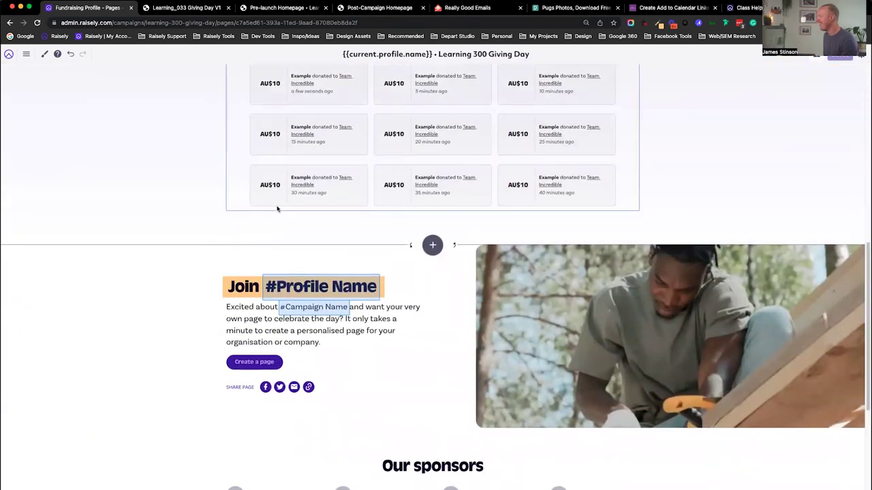
pyautogui.scroll(15, 276, 212)
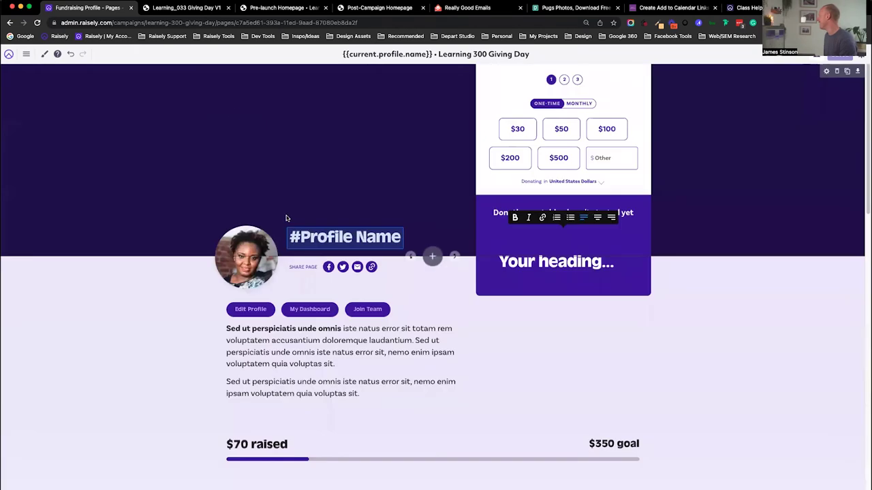
pyautogui.click(10, 56)
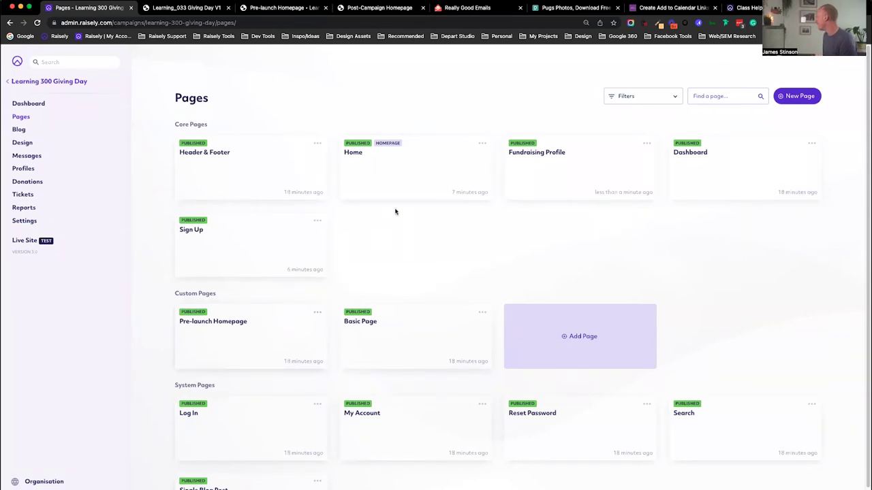
pyautogui.click(405, 173)
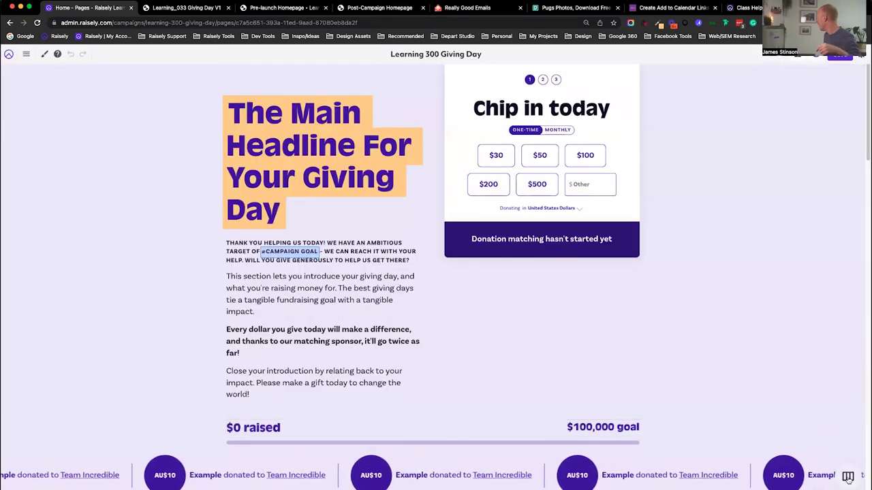
# Step: Insert a new empty column section at the very top of the Home page
pyautogui.click(848, 485)
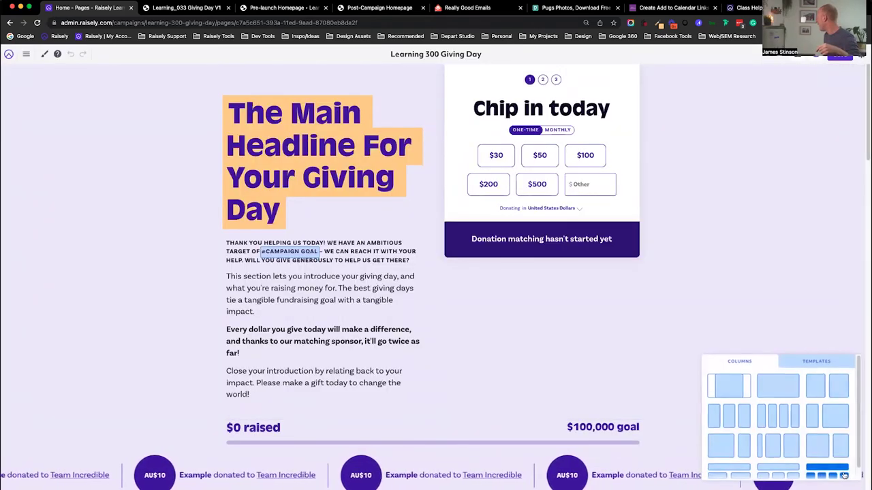
pyautogui.click(736, 388)
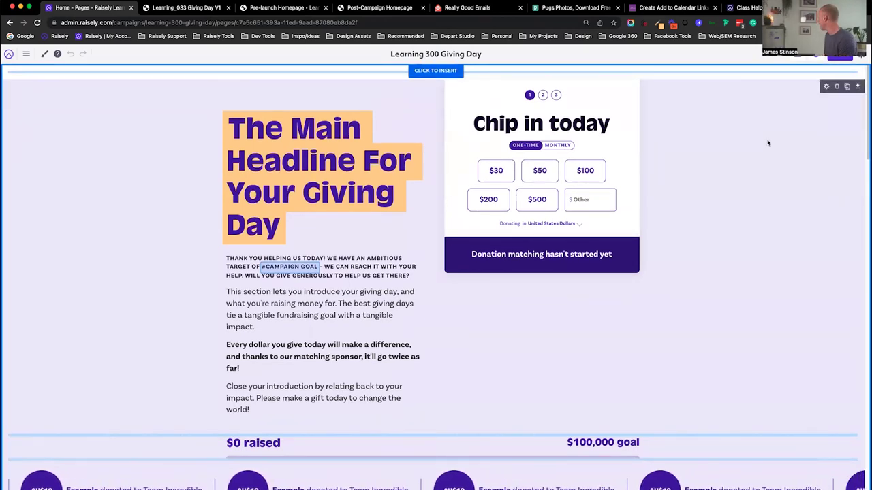
pyautogui.press('Escape')
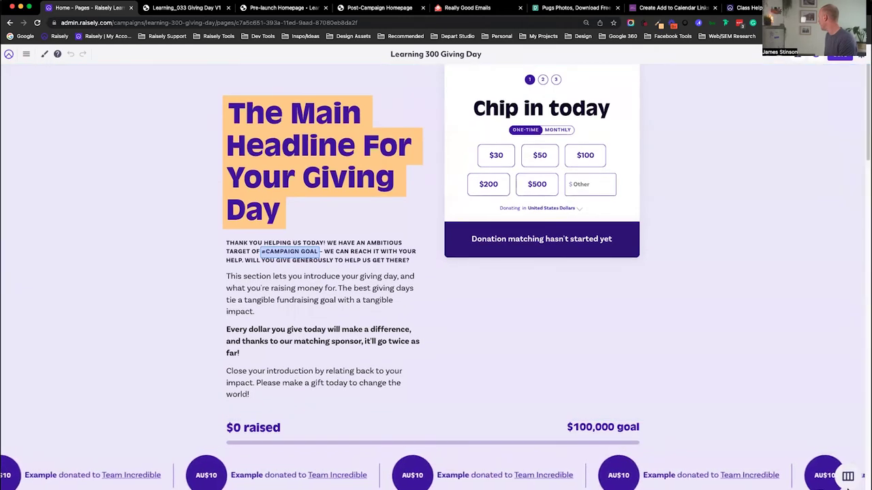
pyautogui.click(786, 403)
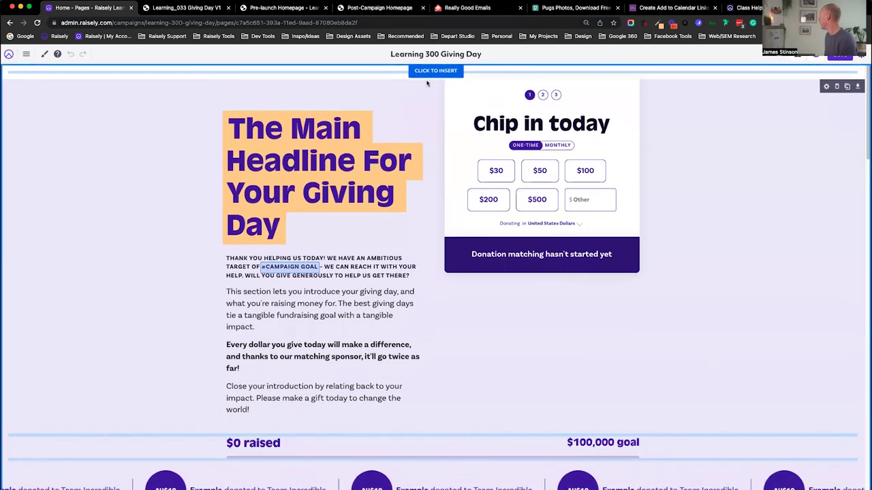
pyautogui.click(383, 71)
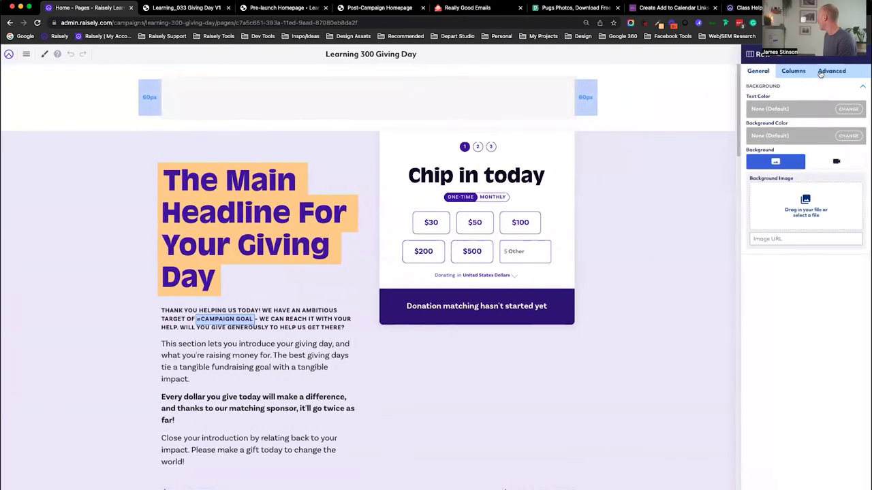
# Step: Set the new section's background colour to primary-darker
pyautogui.click(845, 135)
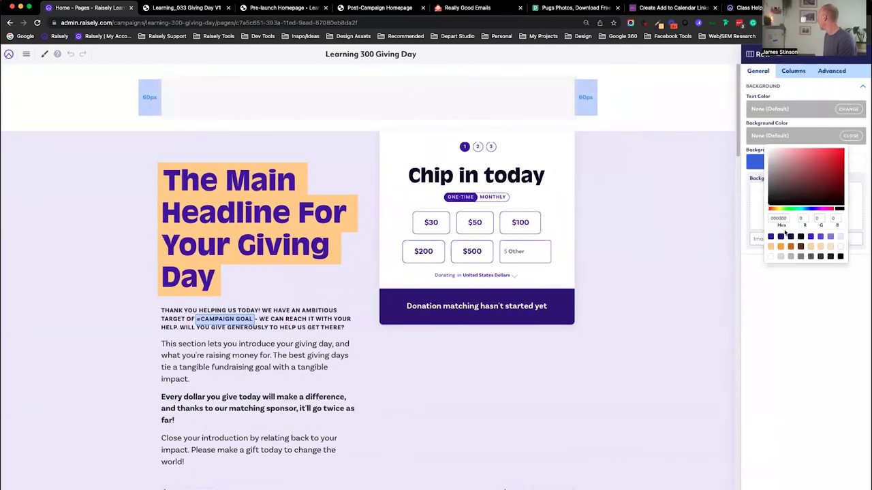
pyautogui.click(789, 237)
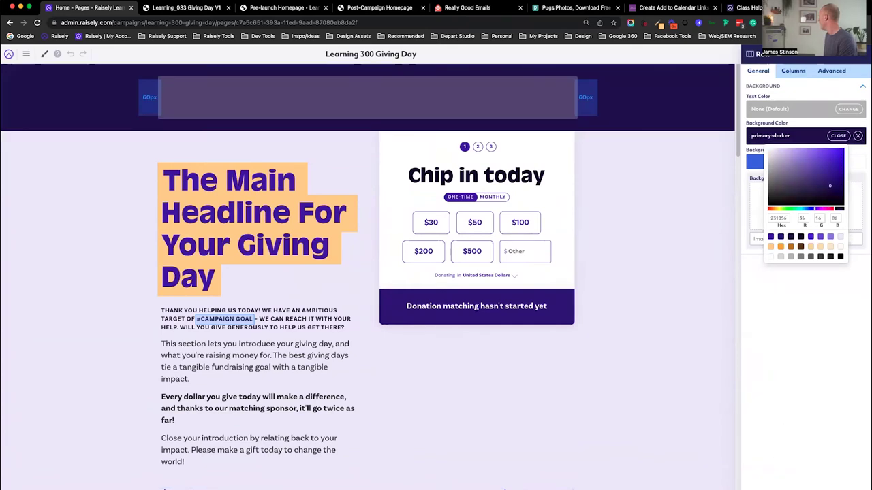
pyautogui.click(788, 413)
pyautogui.click(685, 242)
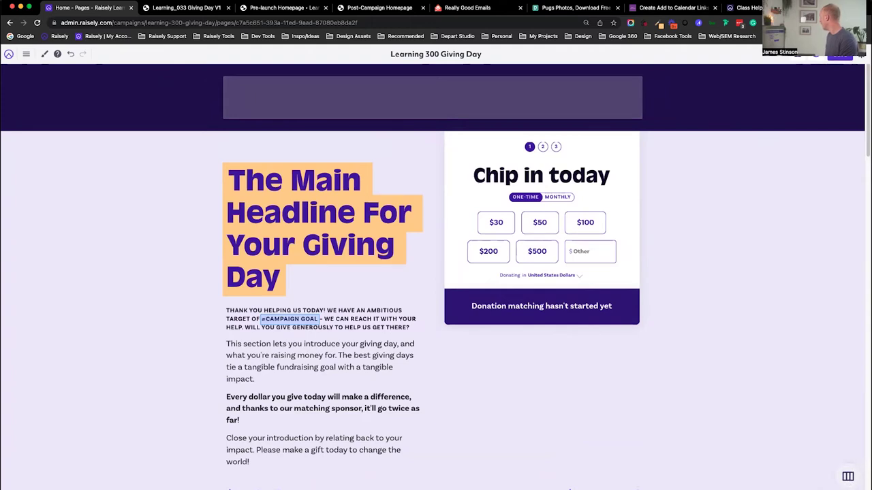
# Step: Insert a Countdown block into the dark purple top row
pyautogui.click(848, 478)
pyautogui.write('co')
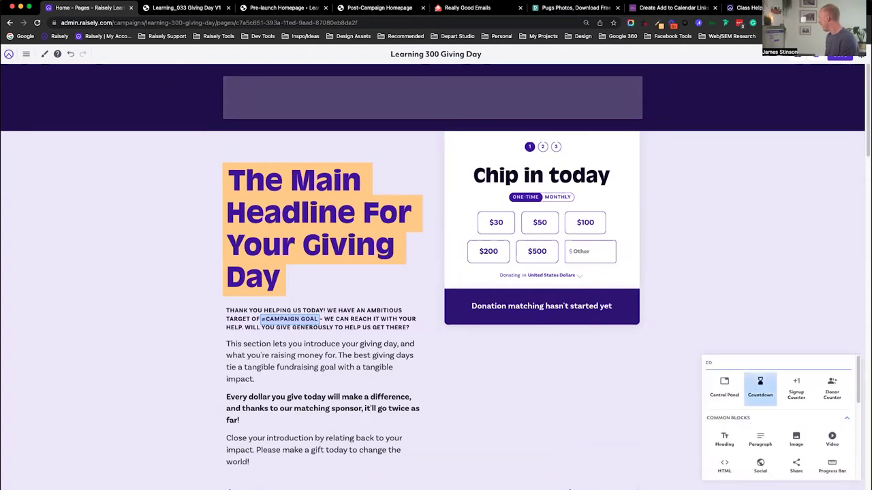
pyautogui.click(760, 388)
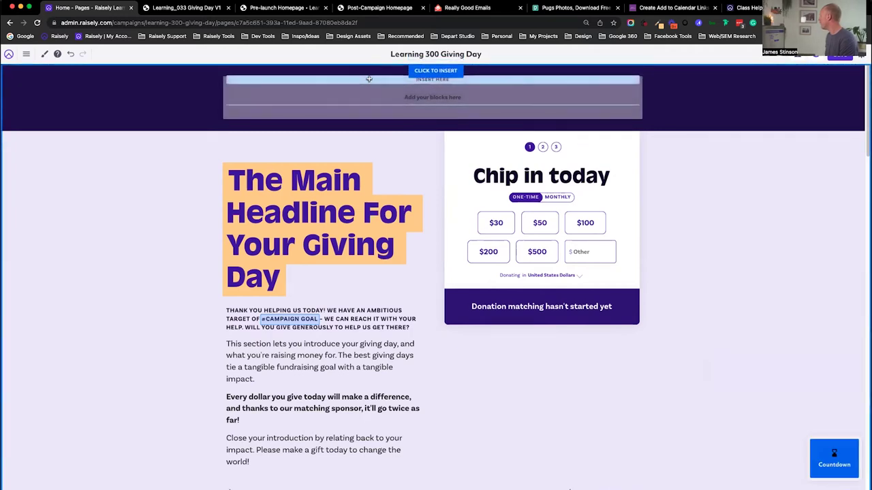
pyautogui.click(369, 80)
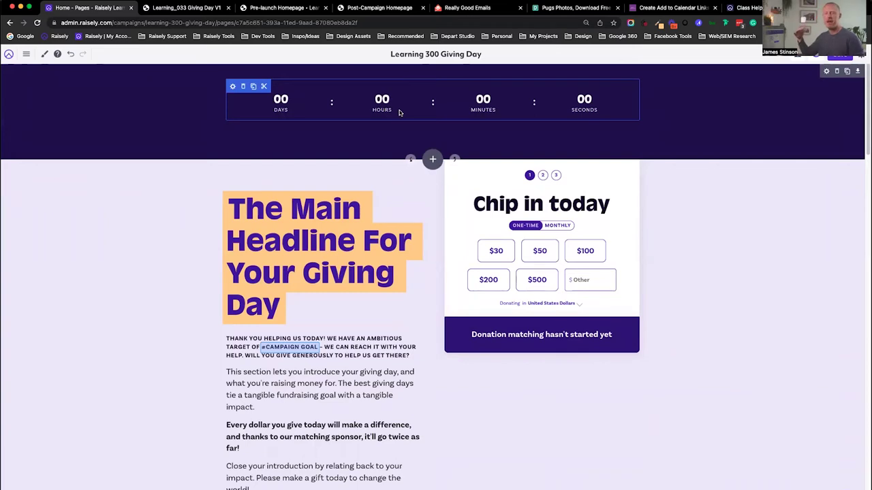
# Step: Check the countdown row's 0px spacing settings, then switch to the live Giving Day site
pyautogui.click(826, 72)
pyautogui.click(833, 71)
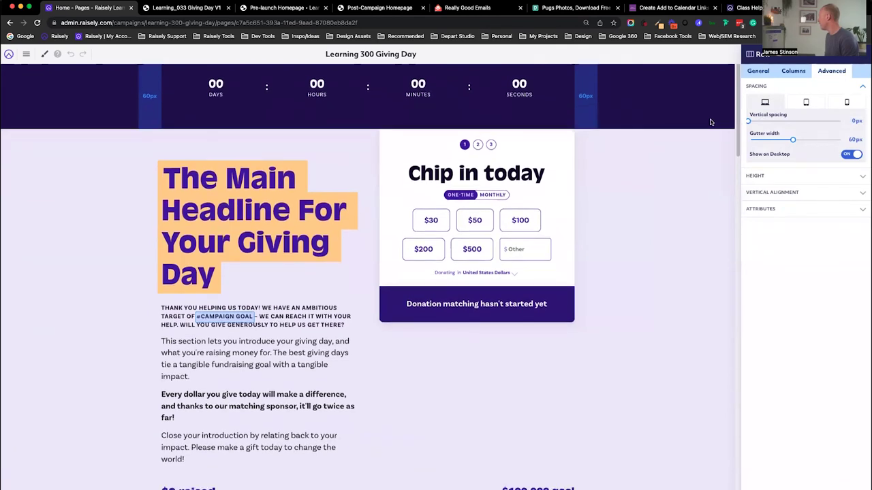
pyautogui.click(670, 140)
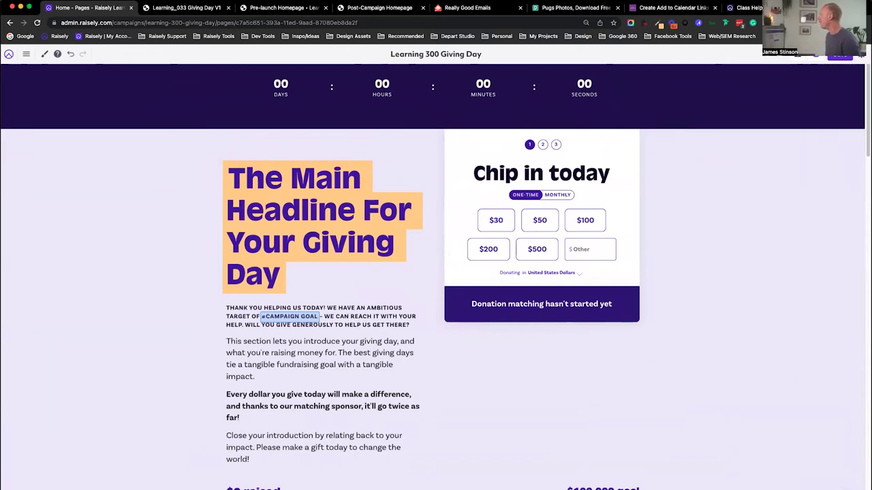
pyautogui.click(194, 8)
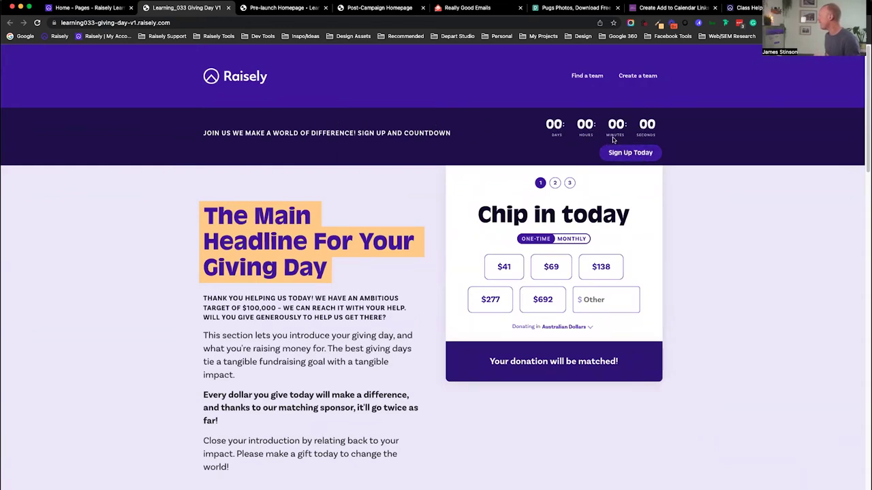
pyautogui.click(79, 8)
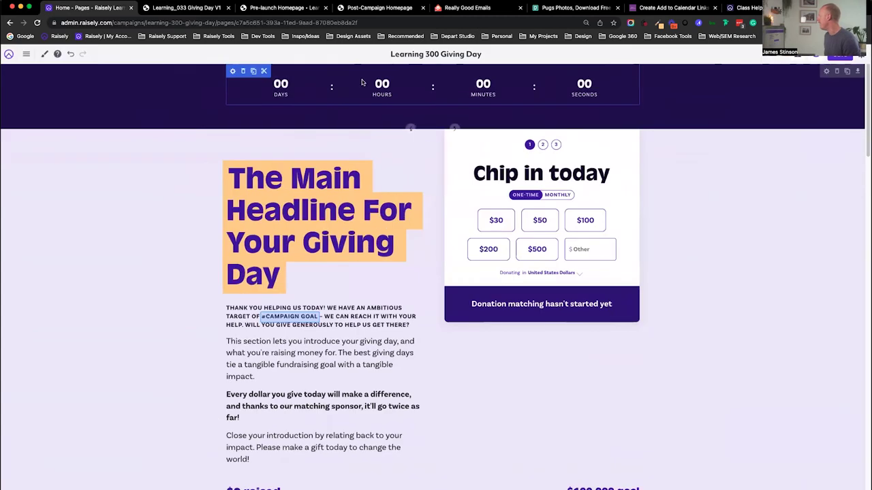
pyautogui.click(232, 71)
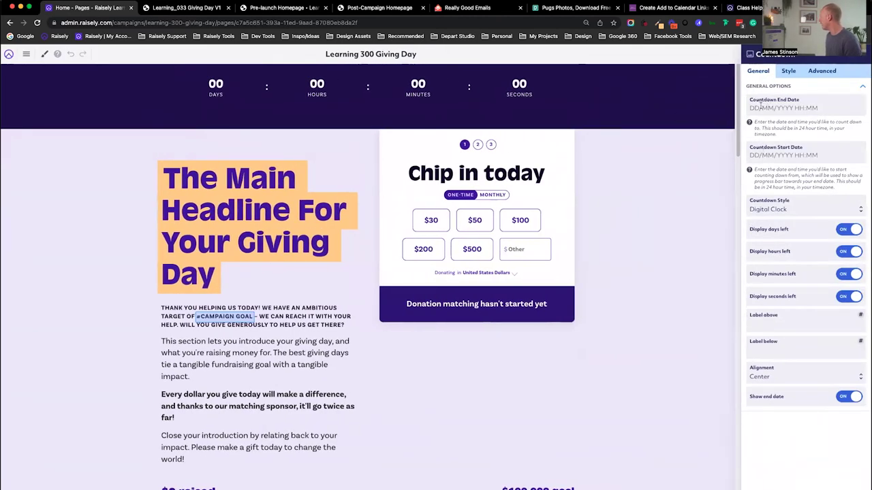
pyautogui.click(205, 8)
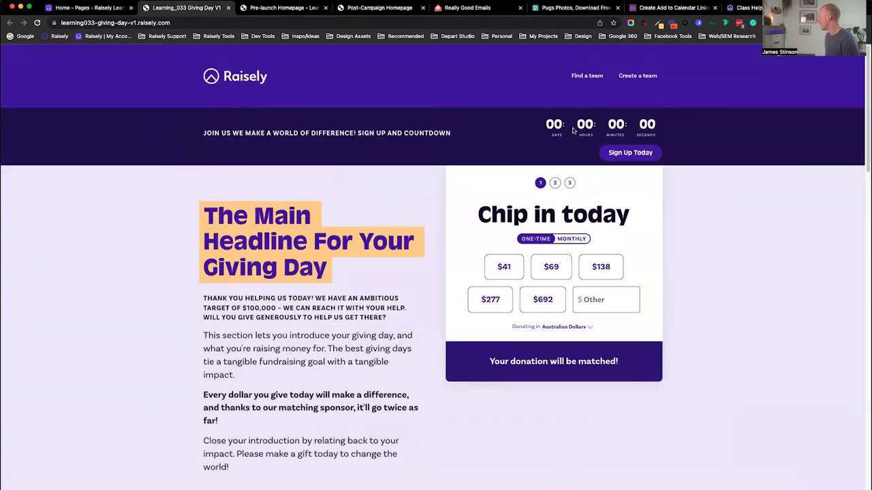
# Step: Return to the Home page editor with the Countdown settings panel showing
pyautogui.click(84, 9)
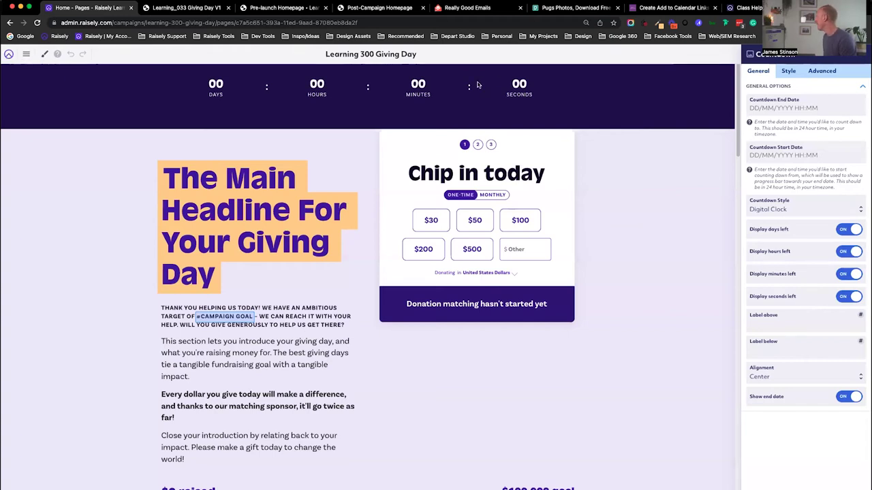
# Step: Close the Countdown settings, then save the Home page and exit to the Pages list
pyautogui.press('Escape')
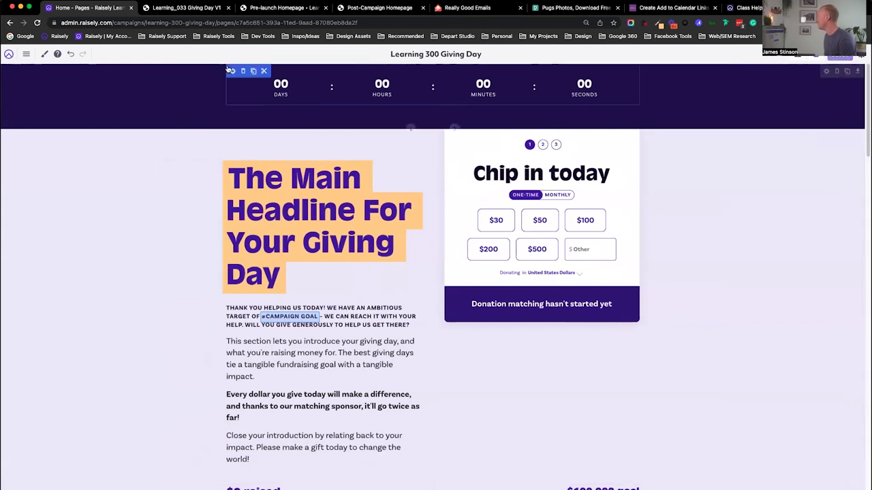
pyautogui.click(8, 55)
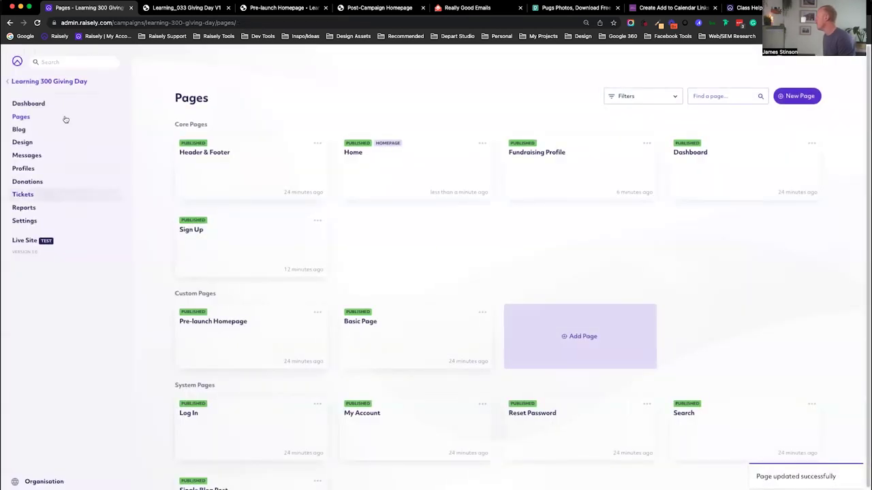
# Step: Start a new matched giving period in campaign settings named 'Company One'
pyautogui.click(50, 220)
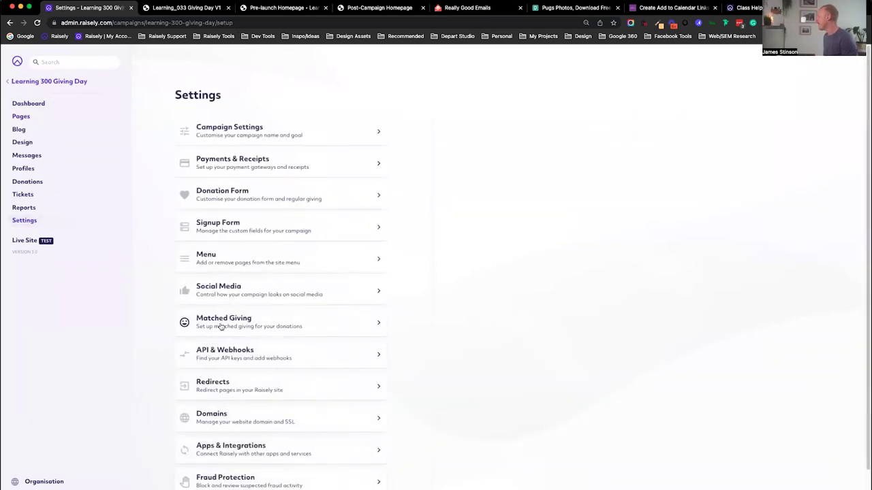
pyautogui.click(273, 322)
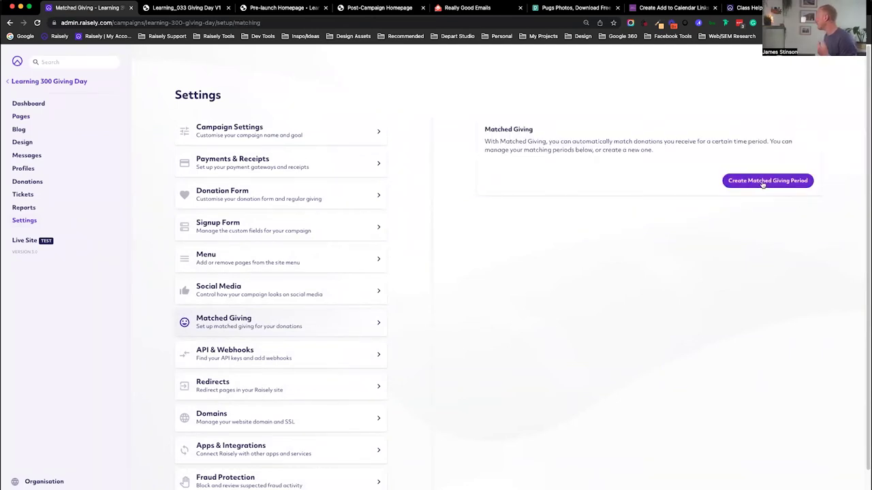
pyautogui.click(763, 182)
pyautogui.click(401, 140)
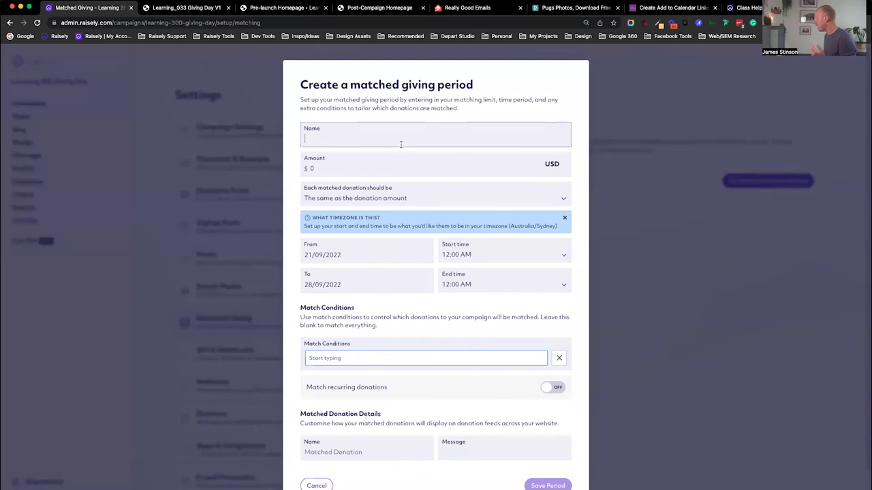
pyautogui.write('Company One')
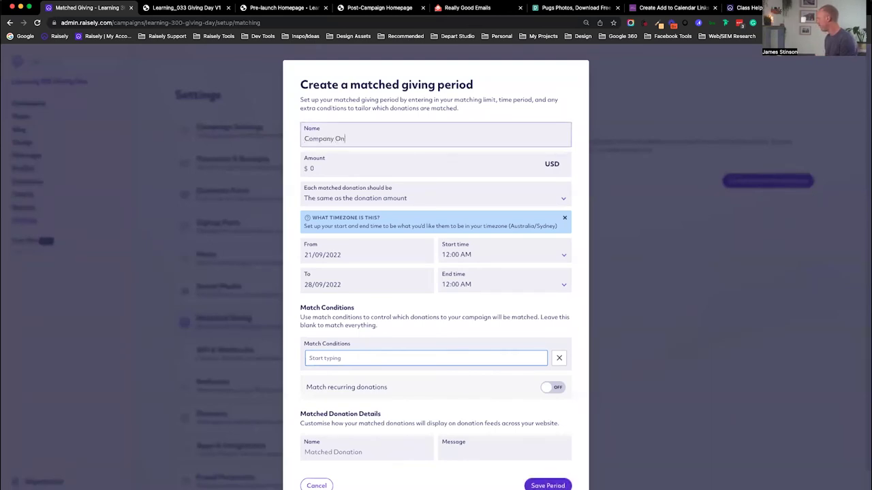
# Step: Enter $20000, dates 21/09/2022–28/09/2022, donation name 'Company One' and message 'We are proud to give'
pyautogui.click(366, 165)
pyautogui.write('20000')
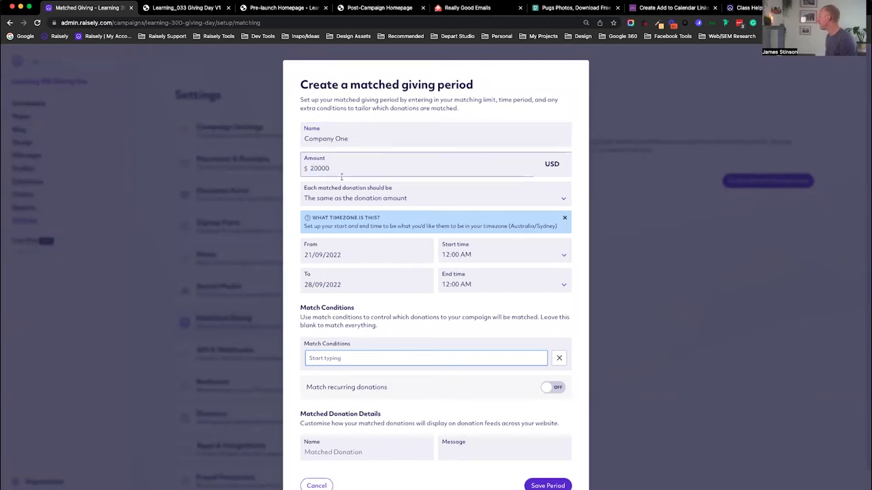
pyautogui.click(362, 250)
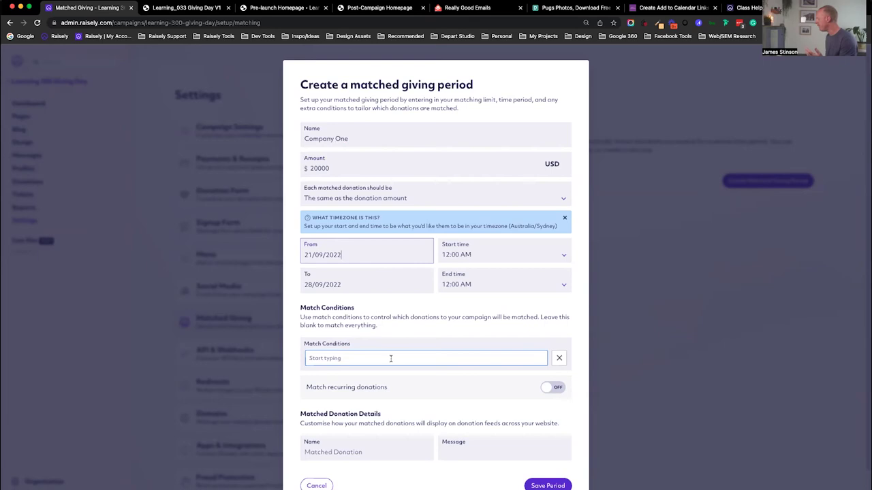
pyautogui.click(313, 451)
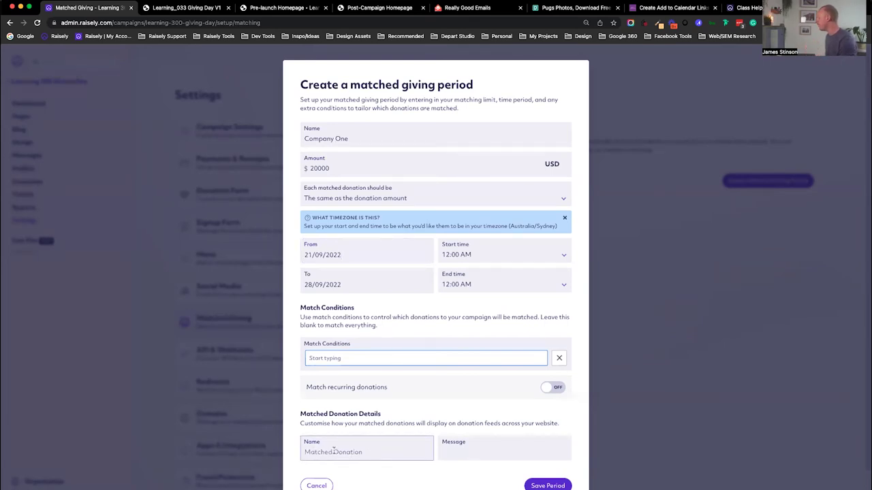
pyautogui.write('Company One')
pyautogui.click(479, 453)
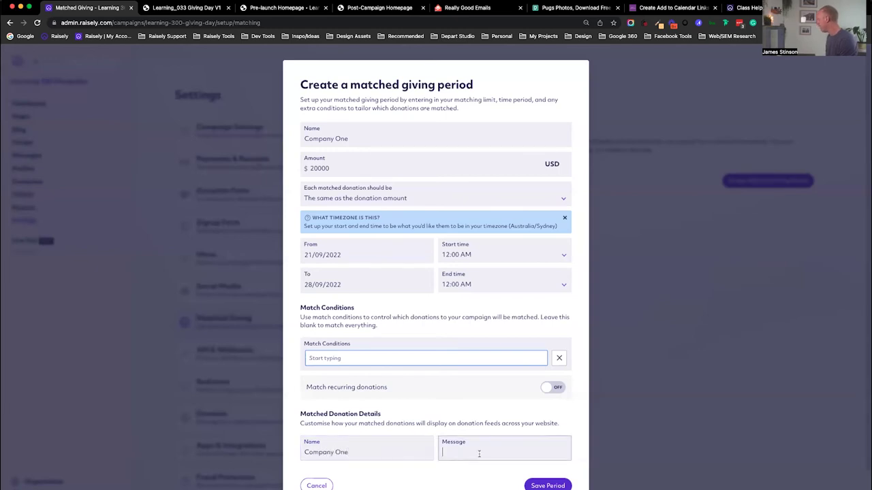
pyautogui.write('We are proud to give')
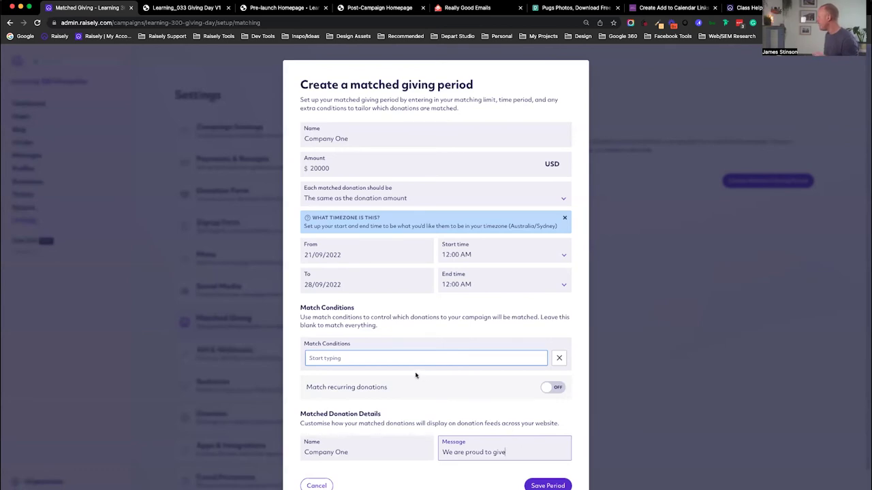
pyautogui.click(330, 358)
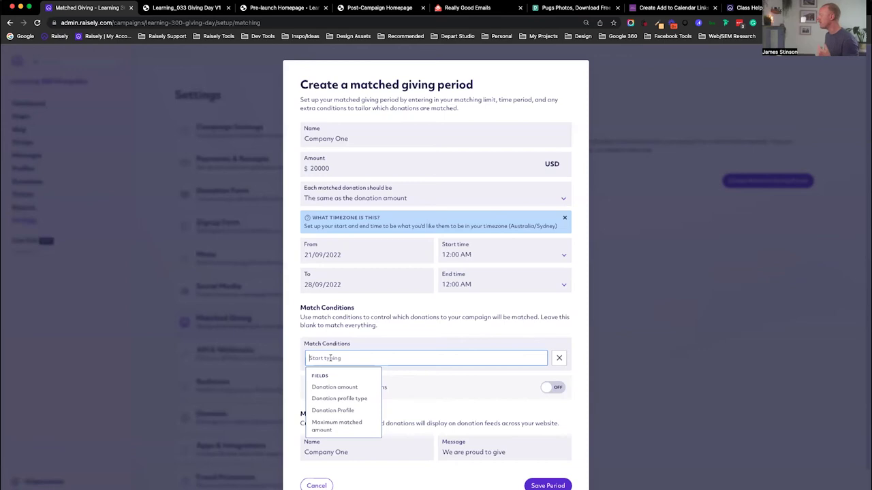
# Step: Try Donation amount as the match condition field, then clear it
pyautogui.click(355, 387)
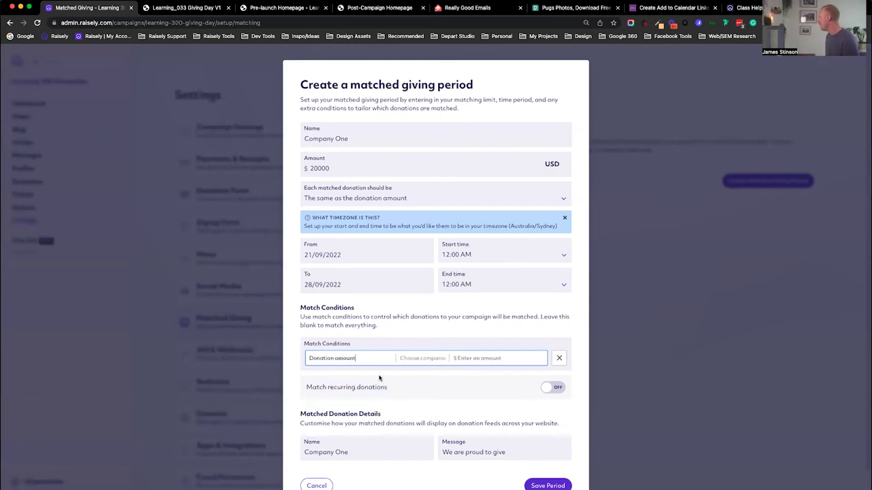
pyautogui.click(414, 359)
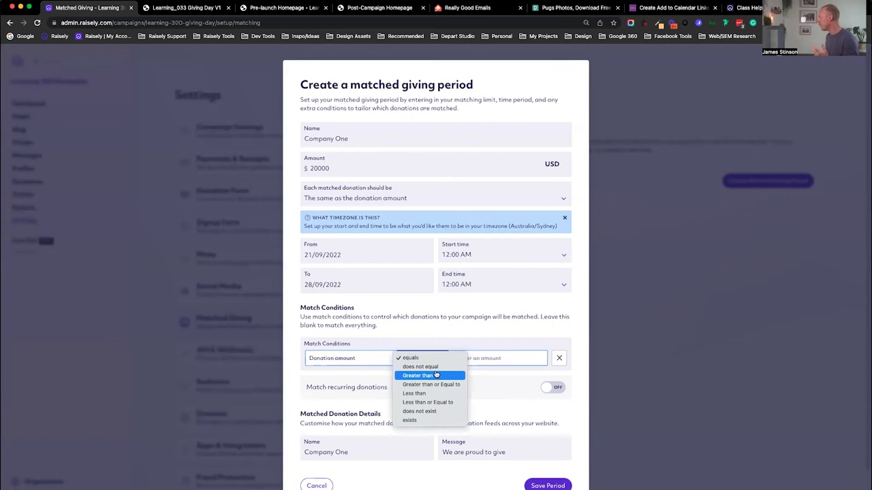
pyautogui.click(346, 374)
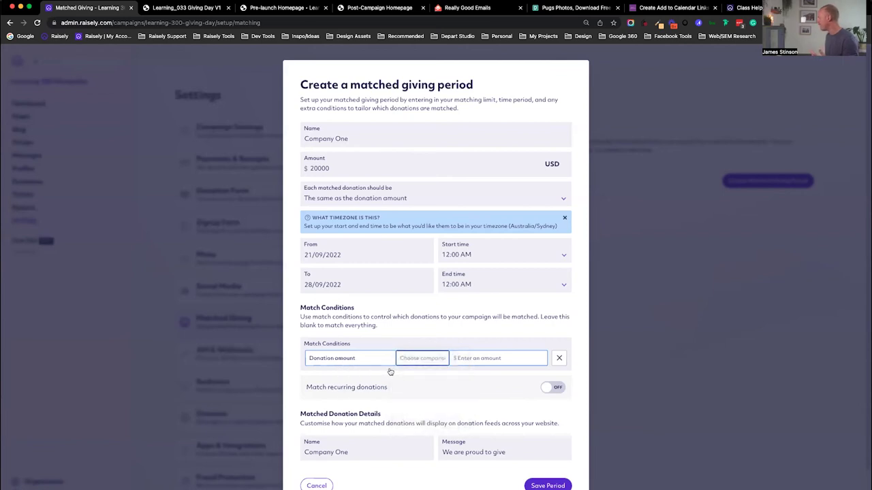
pyautogui.click(362, 359)
pyautogui.press('super+a')
pyautogui.press('BackSpace')
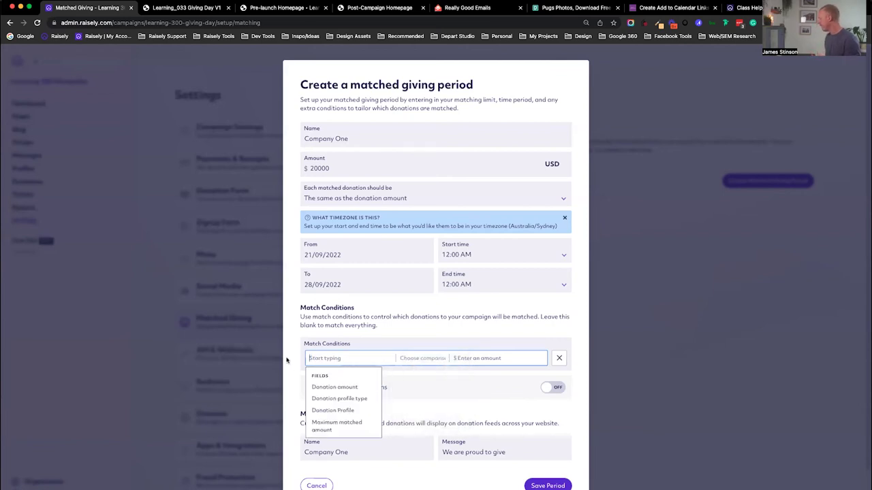
# Step: Match Donation profile type to Individual, then clear the condition field again
pyautogui.click(345, 399)
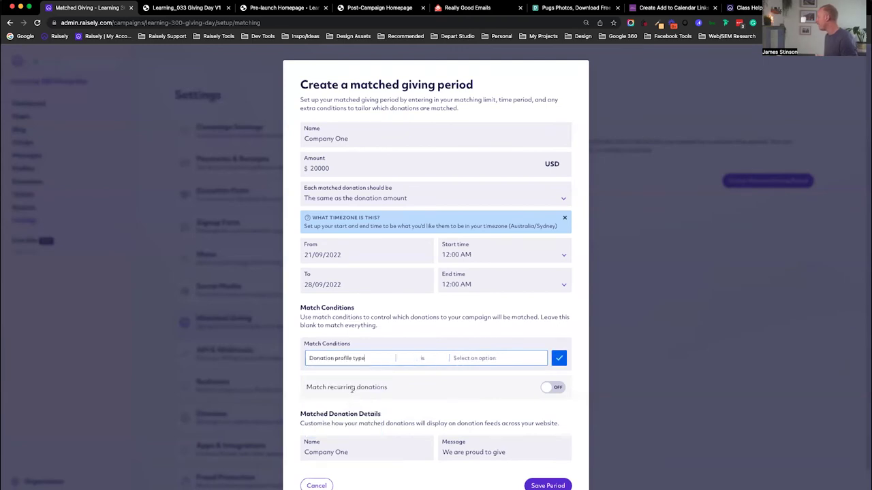
pyautogui.click(462, 359)
pyautogui.click(466, 367)
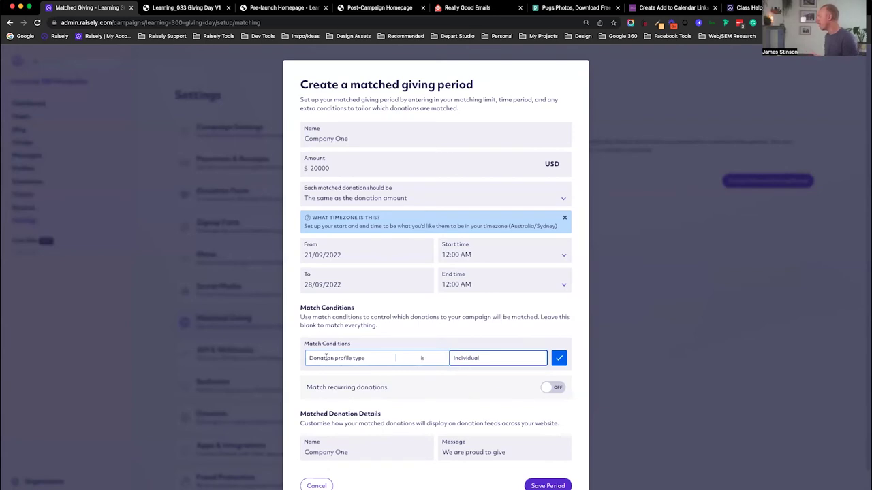
pyautogui.click(326, 358)
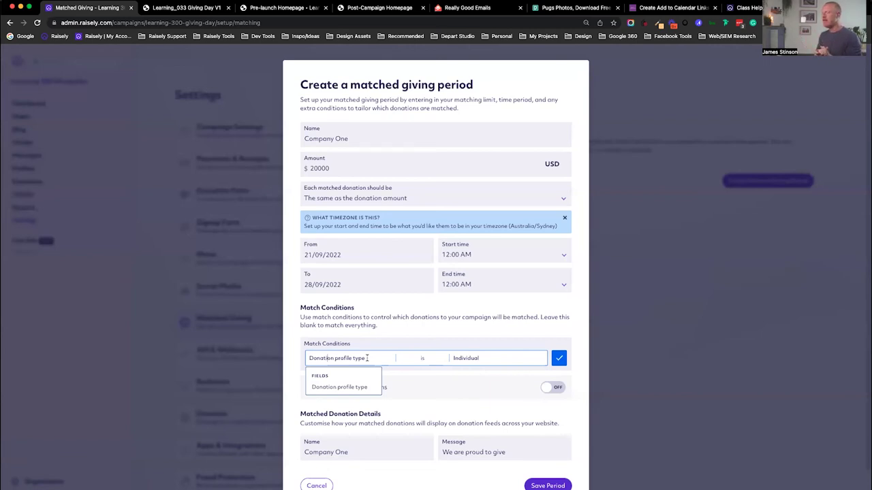
pyautogui.moveTo(368, 358); pyautogui.dragTo(259, 360)
pyautogui.press('BackSpace')
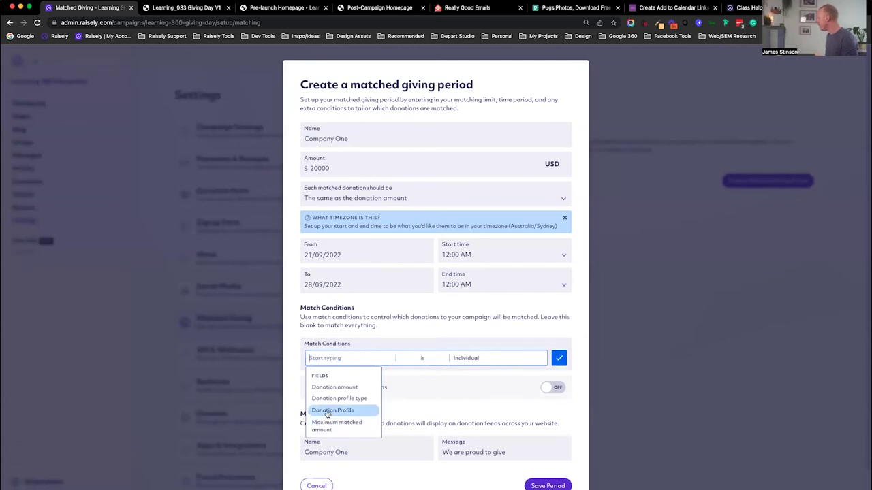
# Step: Use Donation Profile as the condition field, then save and confirm the $20,000 Company One period
pyautogui.click(328, 411)
pyautogui.click(507, 357)
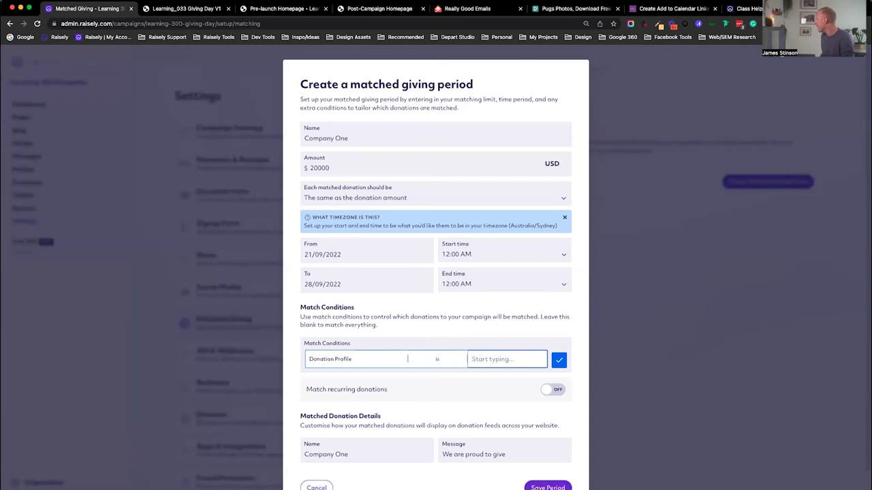
pyautogui.click(543, 486)
pyautogui.click(559, 367)
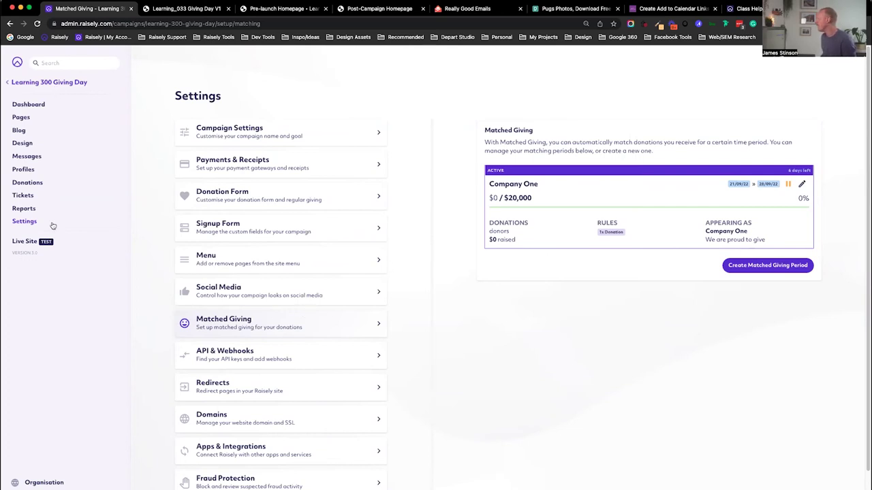
# Step: Delete both sections above the footer on the Learning 300 Pre-launch Homepage
pyautogui.click(21, 117)
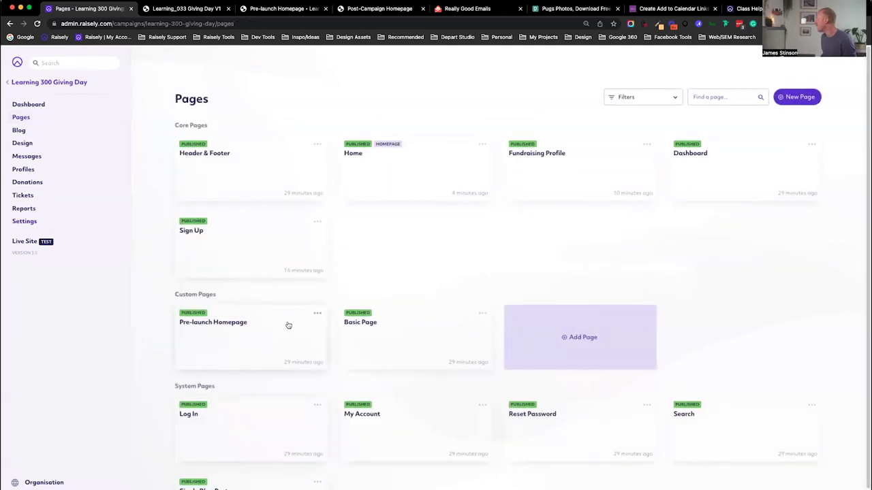
pyautogui.scroll(-1, 351, 282)
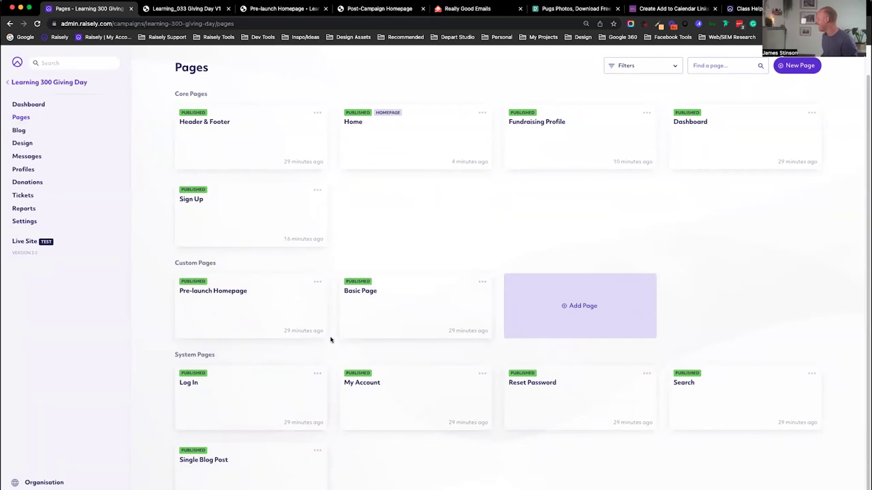
pyautogui.scroll(1, 346, 236)
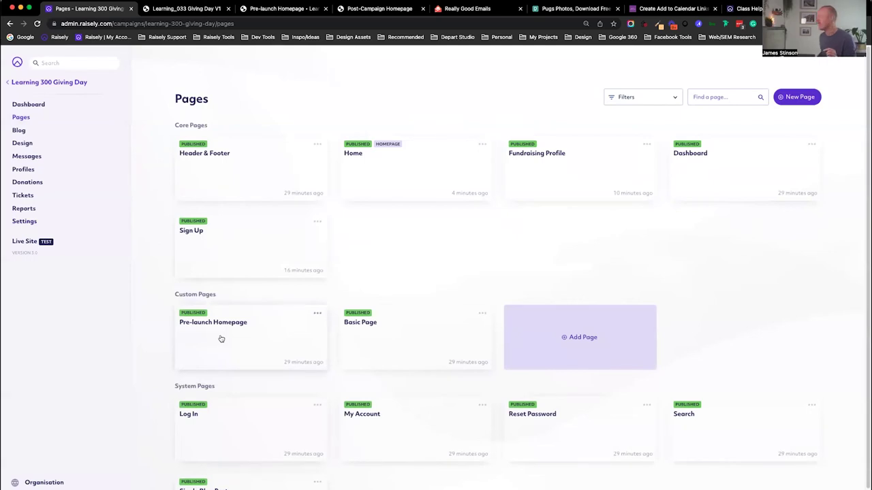
pyautogui.scroll(-1, 221, 339)
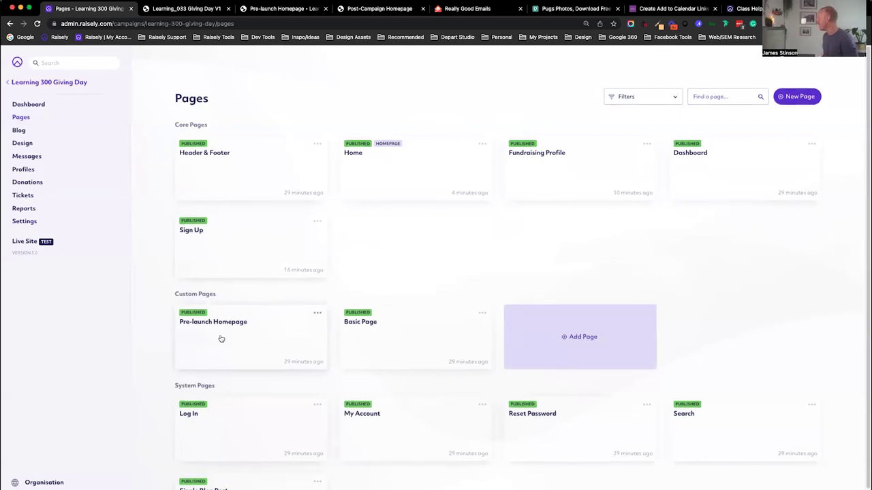
pyautogui.click(221, 338)
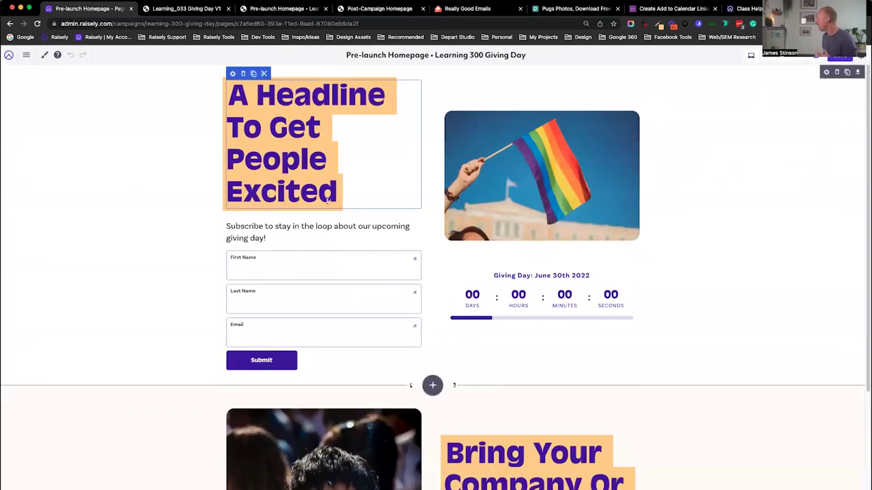
pyautogui.click(837, 72)
pyautogui.click(837, 72)
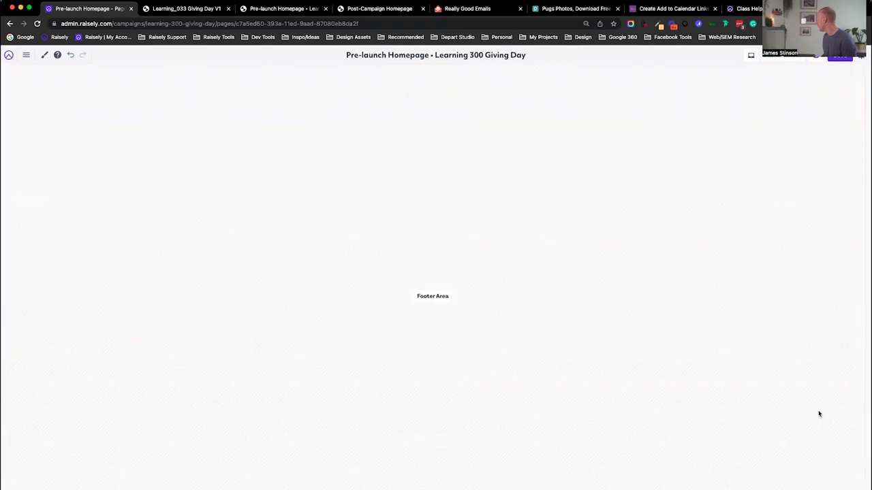
# Step: Check the live pages, then open the Learning_033 Giving Day V1 campaign from Campaigns
pyautogui.click(271, 11)
pyautogui.press('super+r')
pyautogui.click(200, 10)
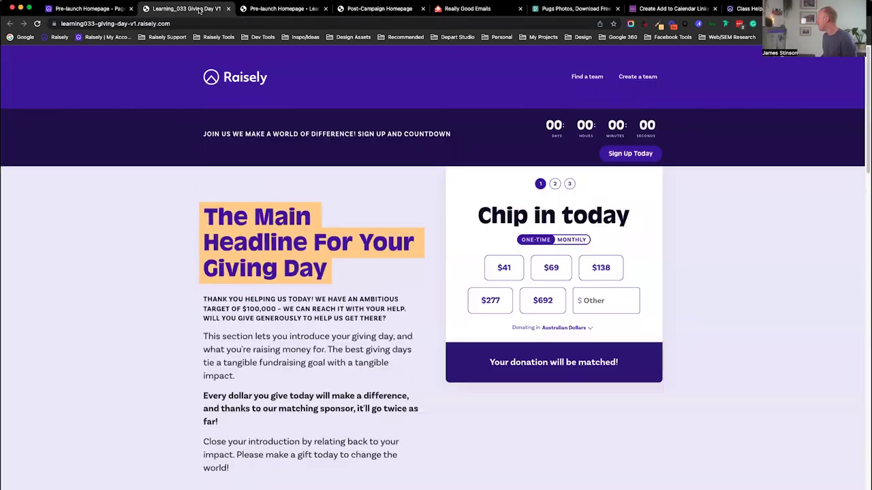
pyautogui.click(72, 10)
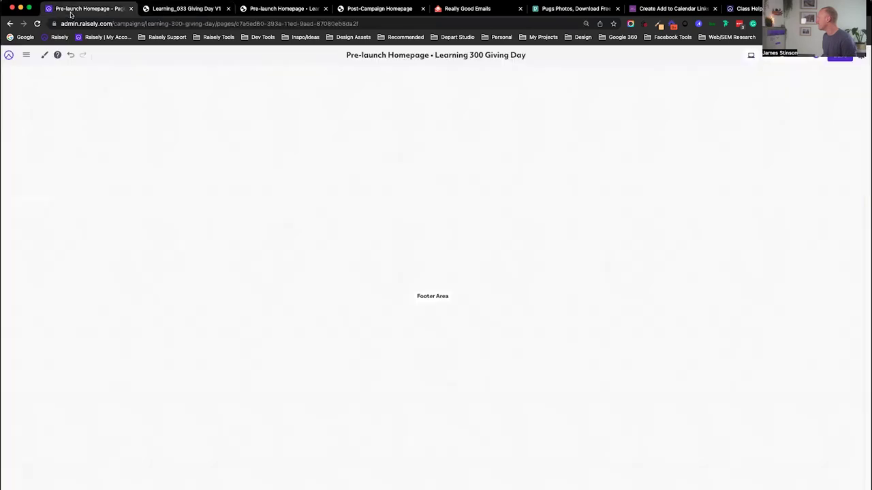
pyautogui.click(9, 55)
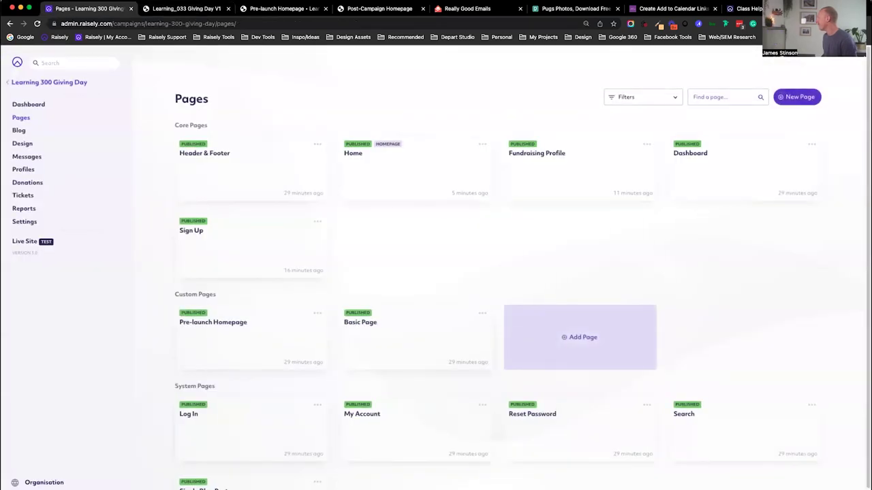
pyautogui.click(26, 83)
pyautogui.click(459, 147)
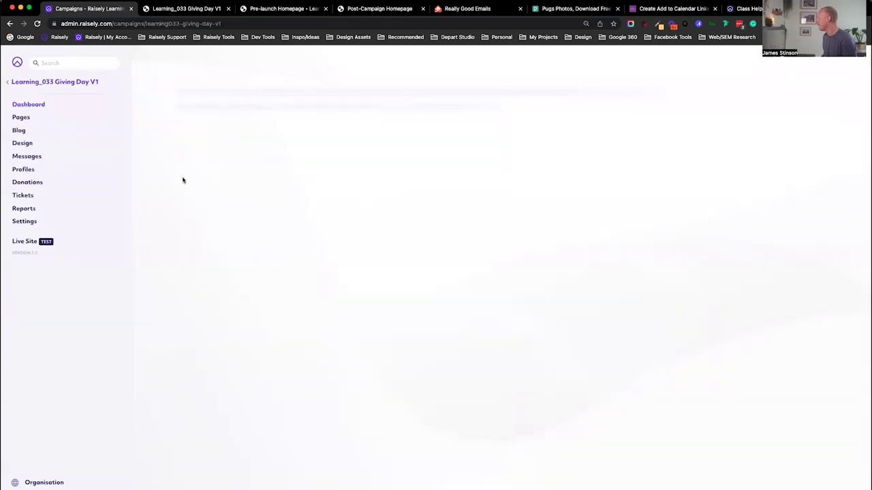
# Step: Look at Learning_033's Post-Campaign Homepage, then open its Pre-launch Homepage from Pages
pyautogui.click(21, 117)
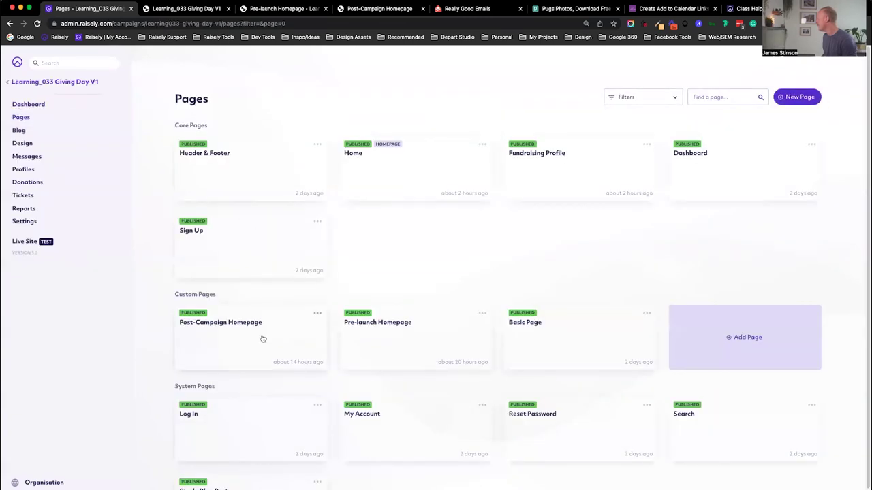
pyautogui.click(263, 338)
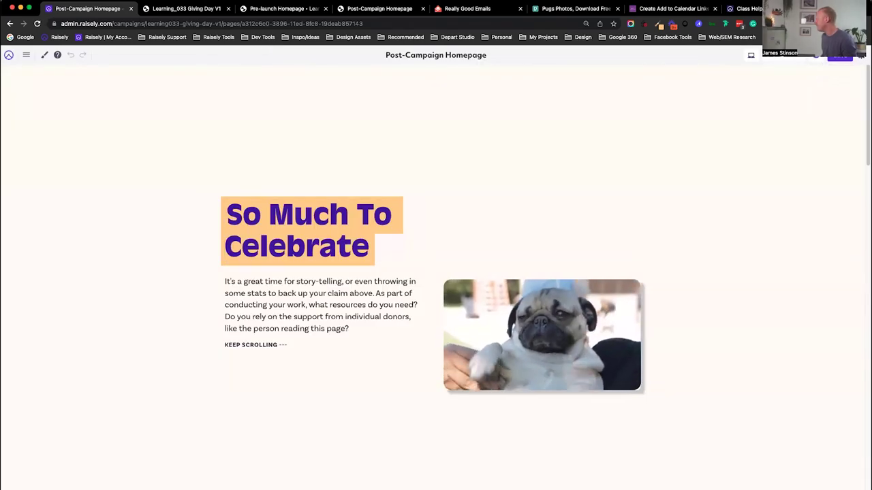
pyautogui.click(9, 55)
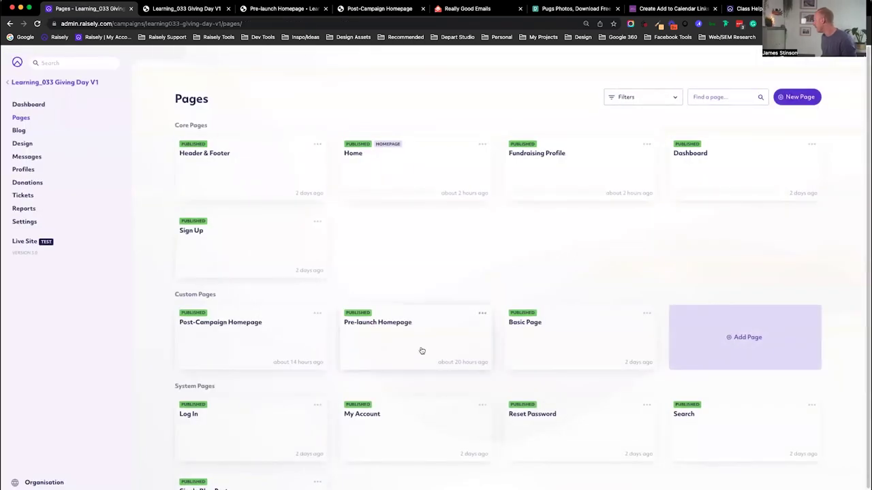
pyautogui.click(421, 351)
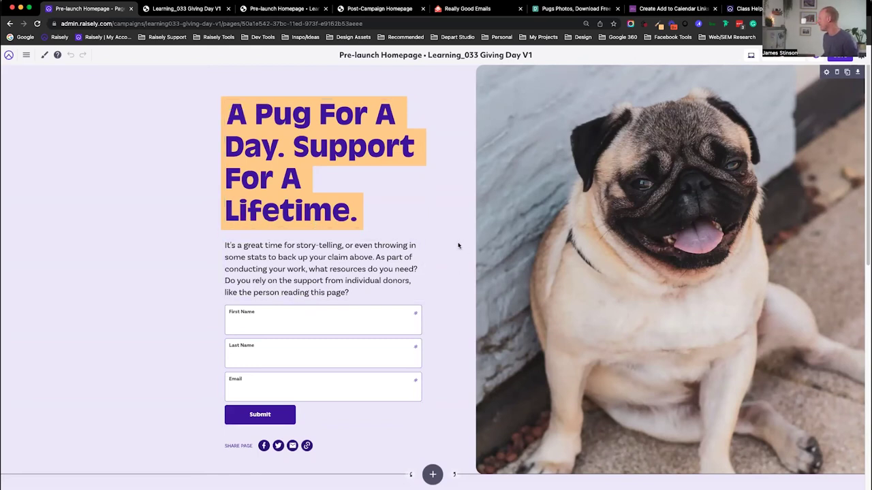
pyautogui.scroll(-1, 459, 245)
pyautogui.scroll(-10, 459, 245)
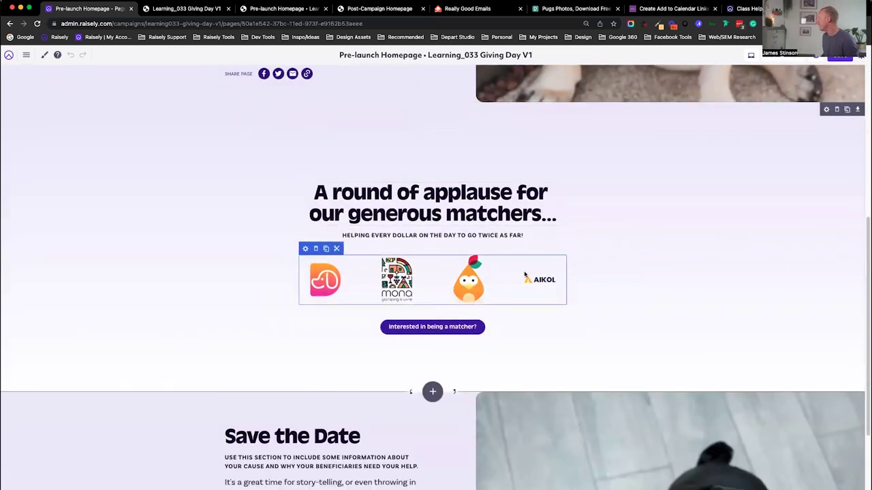
pyautogui.scroll(-1, 544, 316)
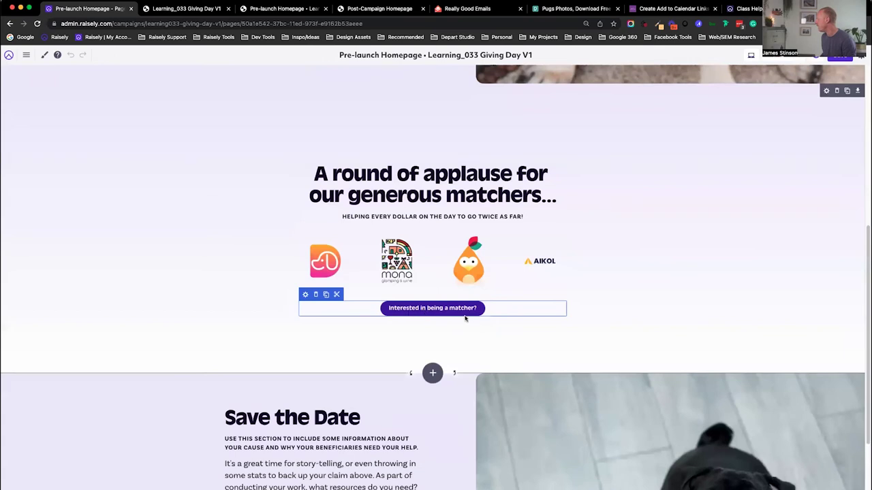
pyautogui.scroll(-5, 436, 311)
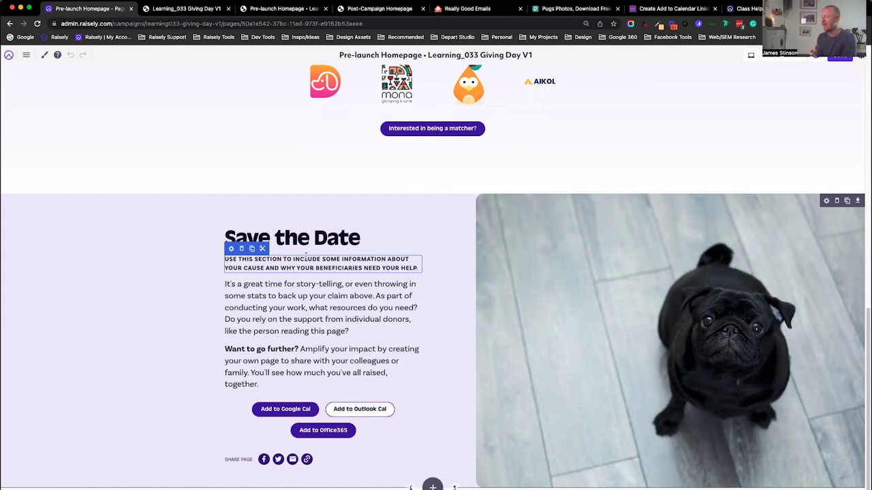
pyautogui.click(271, 411)
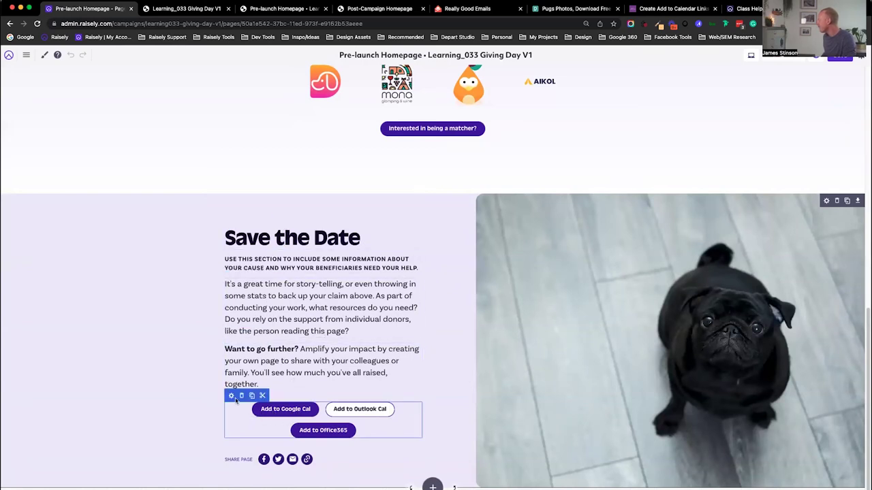
# Step: Review the calendar buttons' settings, noting the first button's /signup link, then view the link generator
pyautogui.click(232, 396)
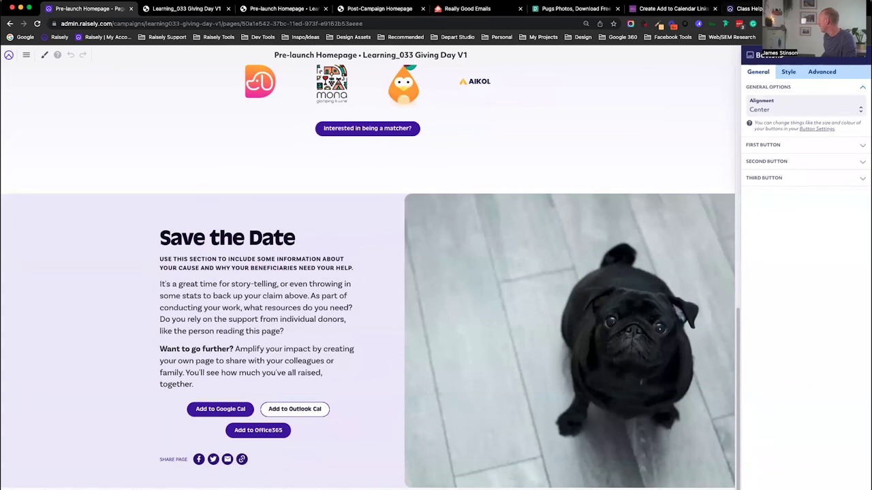
pyautogui.click(765, 146)
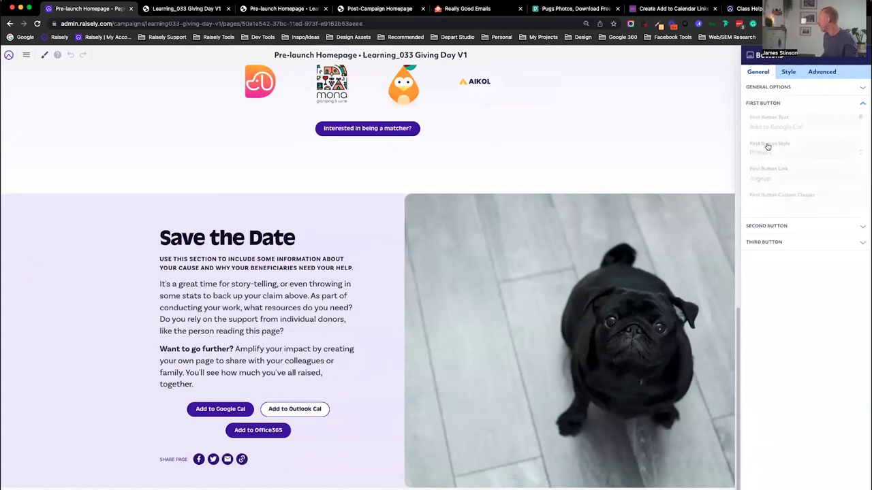
pyautogui.click(779, 227)
pyautogui.click(777, 242)
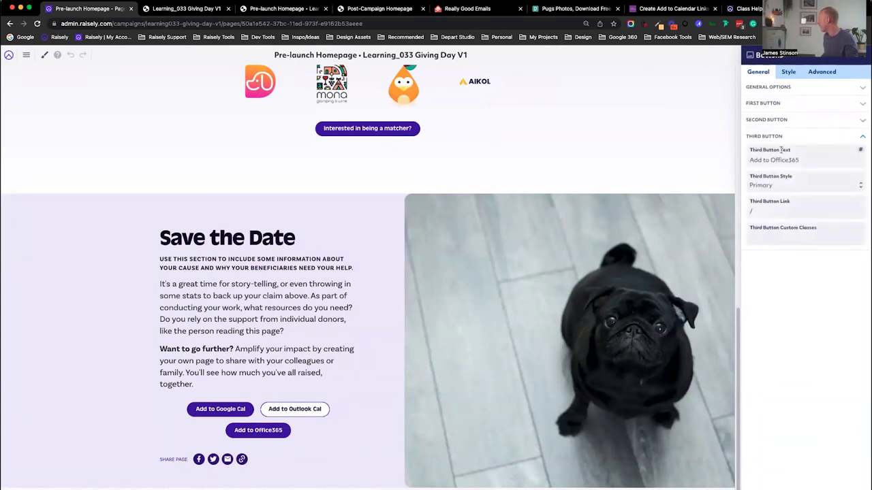
pyautogui.click(769, 103)
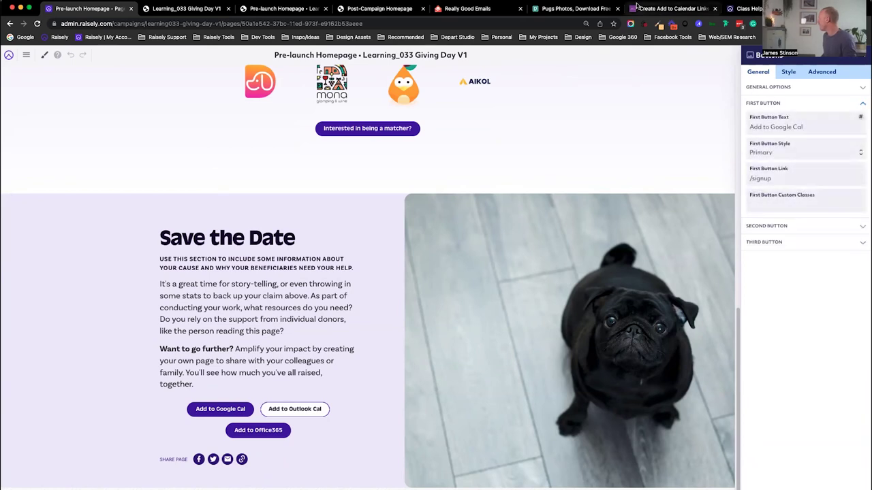
pyautogui.click(664, 8)
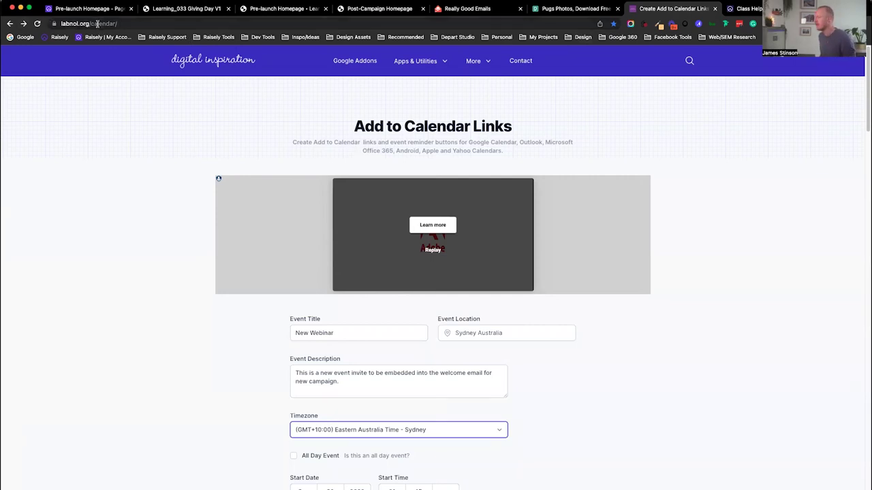
# Step: Compare the New Webinar's Outlook and Office 365 links, ending on the Google Calendar link
pyautogui.scroll(-5, 535, 392)
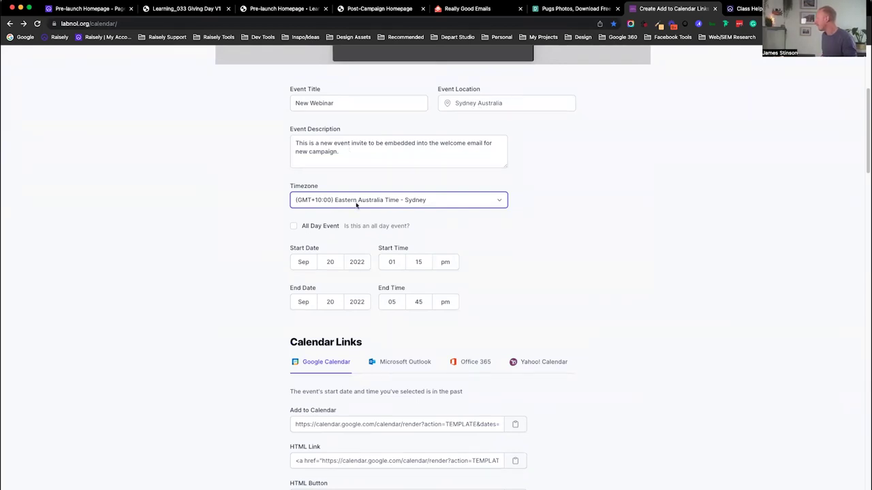
pyautogui.scroll(-1, 309, 225)
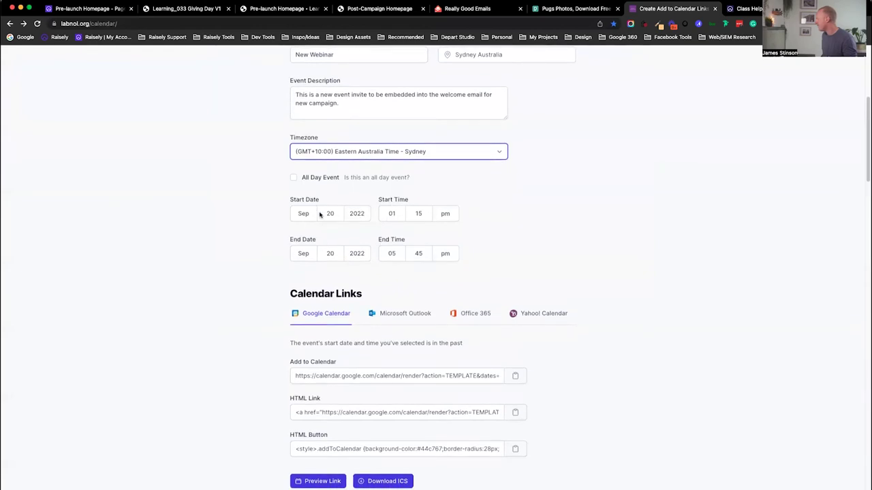
pyautogui.scroll(-1, 374, 286)
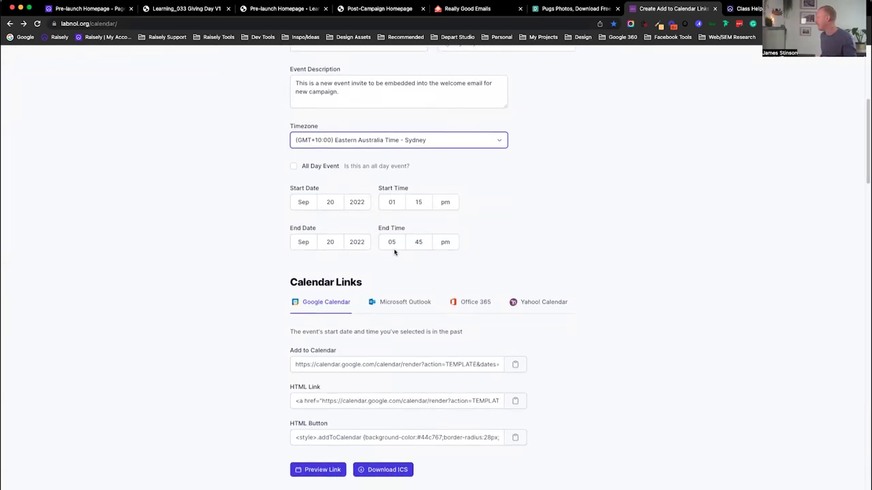
pyautogui.scroll(-2, 371, 252)
pyautogui.scroll(-1, 354, 235)
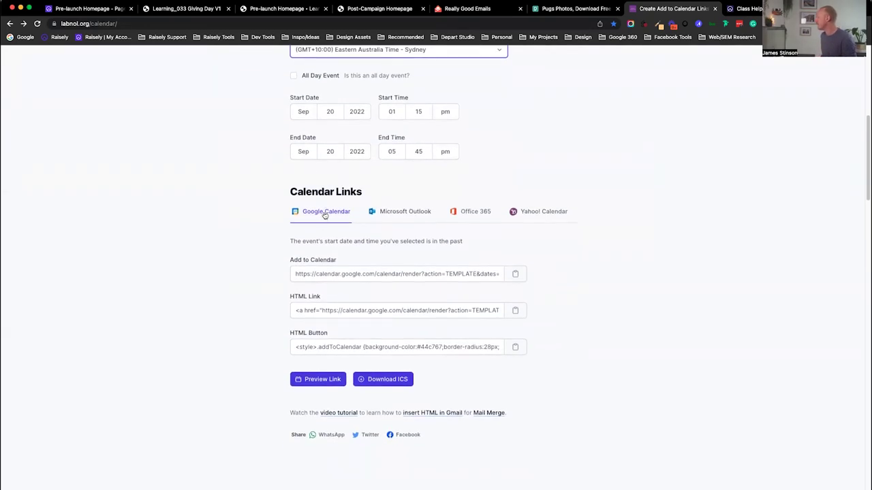
pyautogui.click(406, 214)
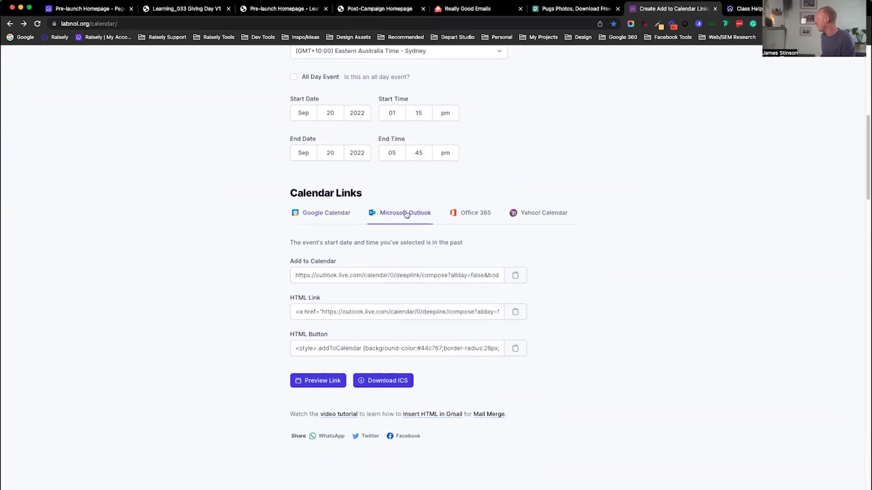
pyautogui.click(471, 213)
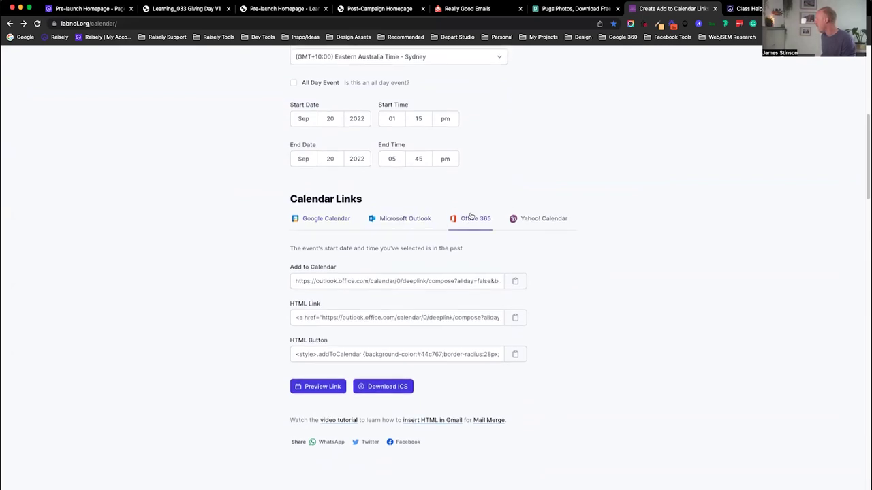
pyautogui.click(331, 218)
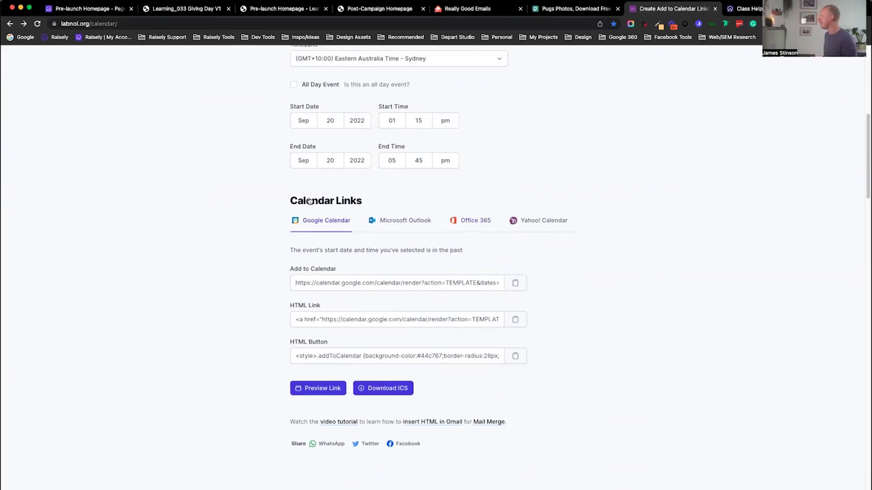
# Step: Test the live pre-launch page's Add to Google Cal button, then return to the editor
pyautogui.click(181, 8)
pyautogui.scroll(-10, 390, 386)
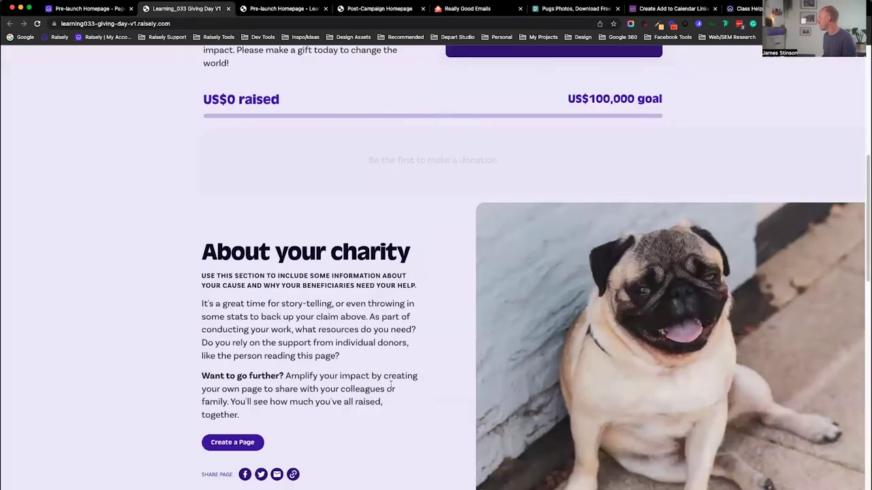
pyautogui.scroll(-10, 391, 384)
pyautogui.click(283, 8)
pyautogui.scroll(-10, 381, 272)
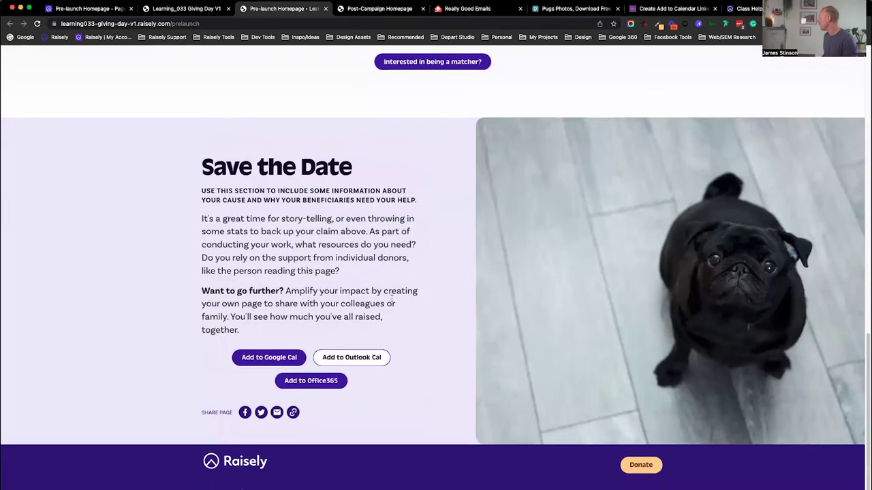
pyautogui.click(259, 378)
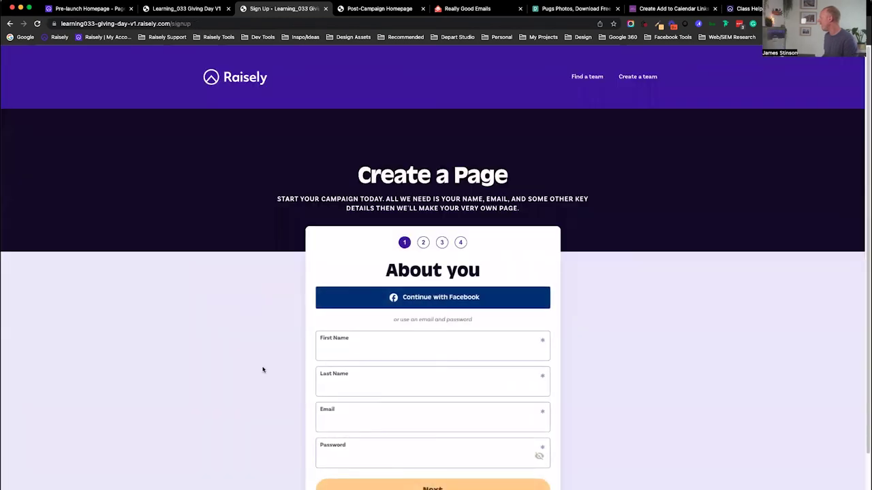
pyautogui.click(10, 23)
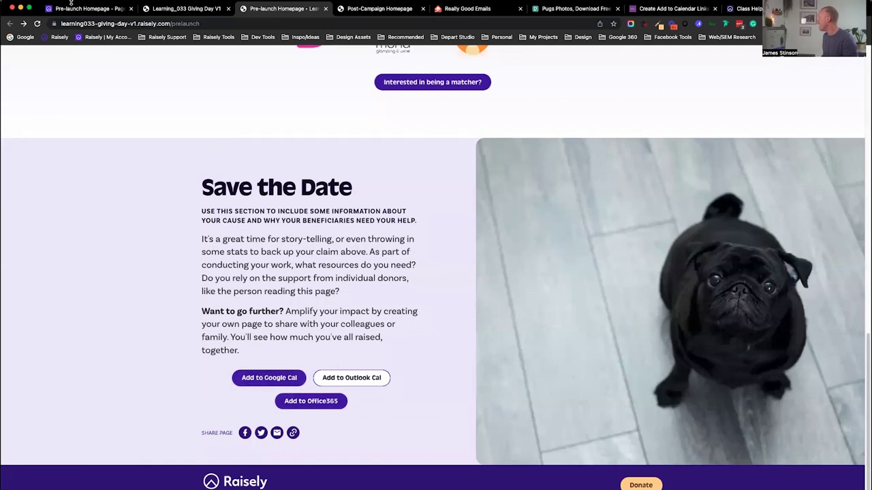
pyautogui.click(79, 9)
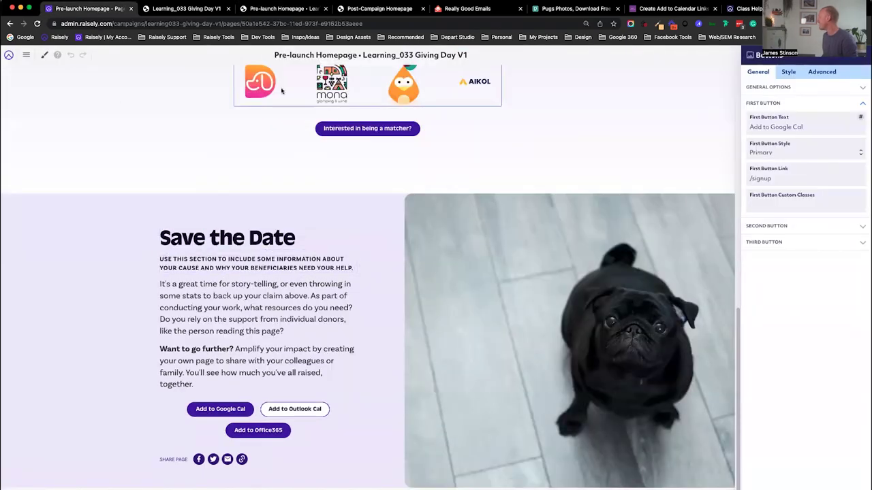
# Step: Paste the generated Google Calendar link into the first button's link and update the page
pyautogui.click(663, 9)
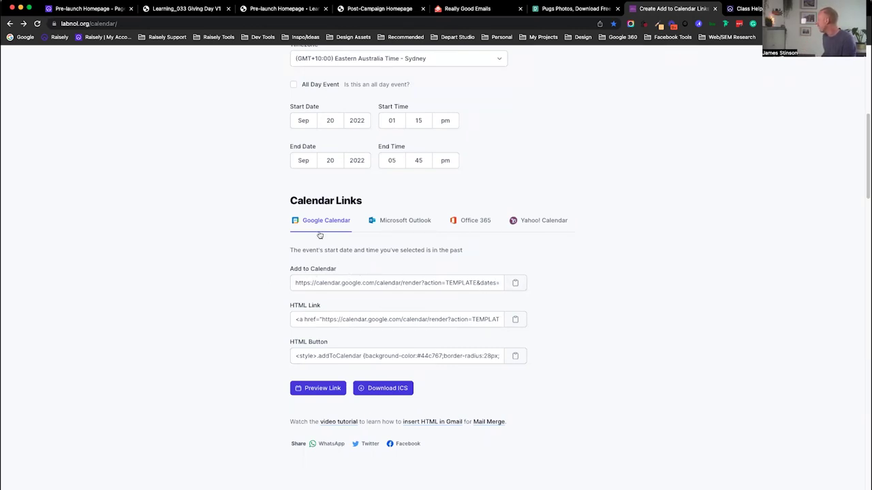
pyautogui.click(517, 283)
pyautogui.click(88, 9)
pyautogui.click(211, 416)
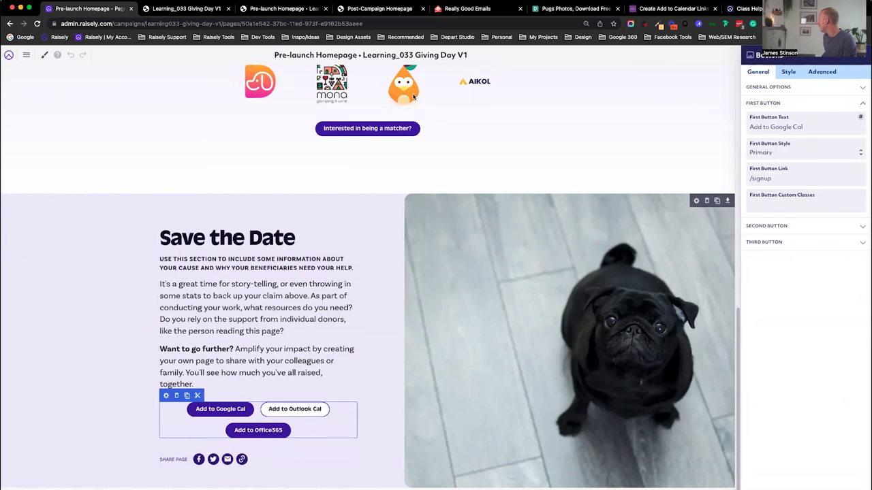
pyautogui.click(778, 178)
pyautogui.press('super+v')
pyautogui.click(533, 252)
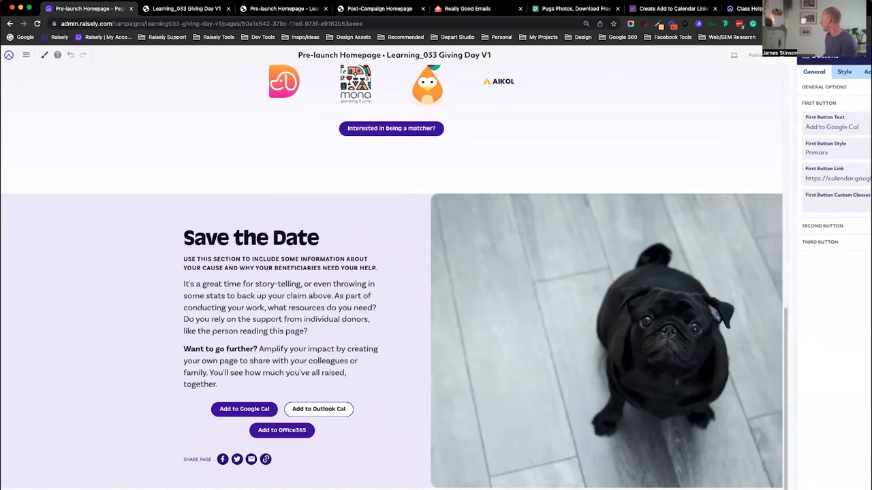
pyautogui.click(841, 57)
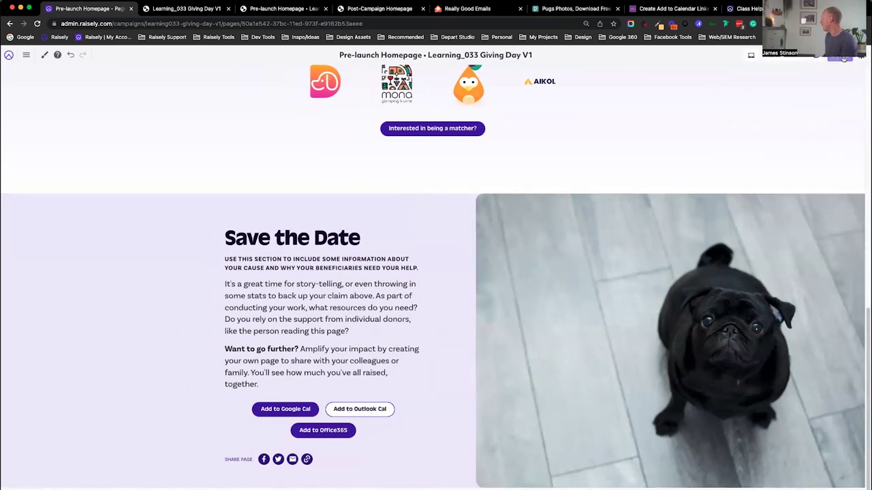
pyautogui.click(181, 9)
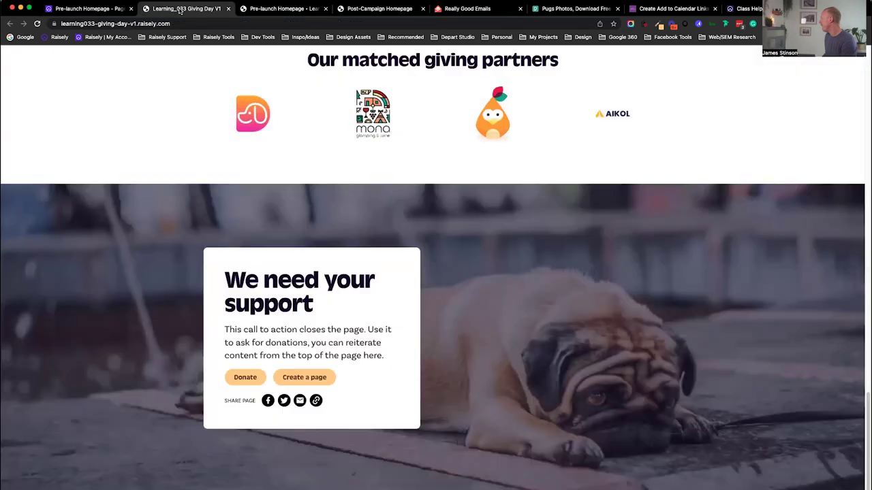
pyautogui.click(276, 9)
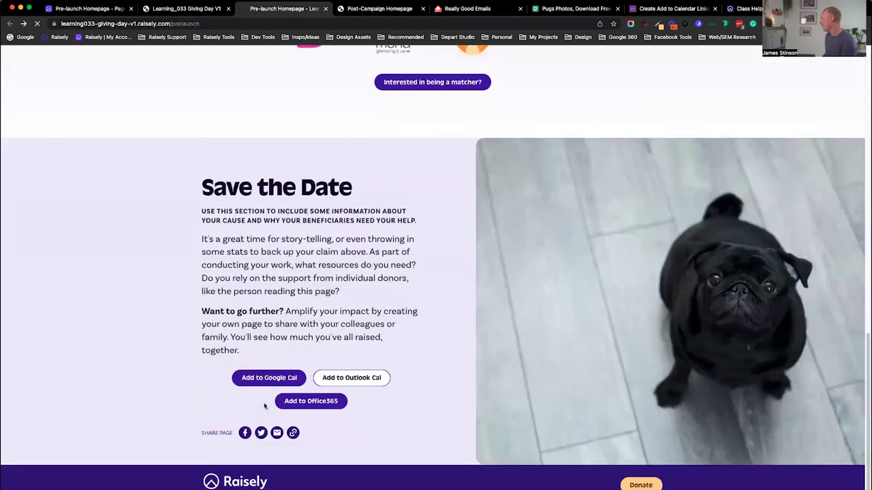
# Step: Test Add to Google Cal, discard the prefilled New Webinar event, and return to the editor
pyautogui.click(272, 380)
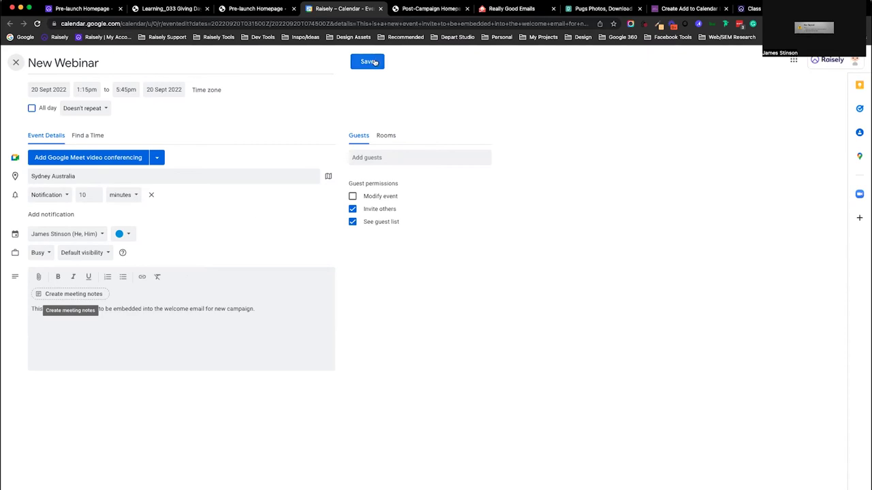
pyautogui.click(15, 63)
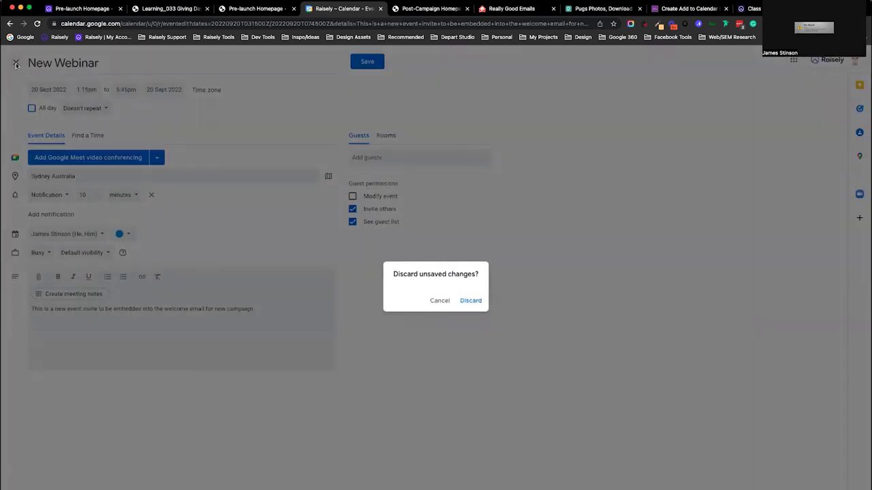
pyautogui.click(471, 301)
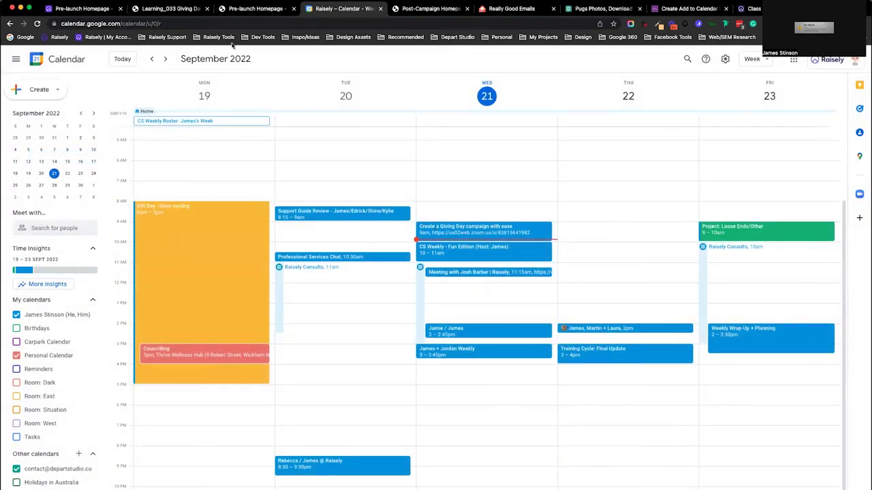
pyautogui.click(171, 8)
pyautogui.click(82, 8)
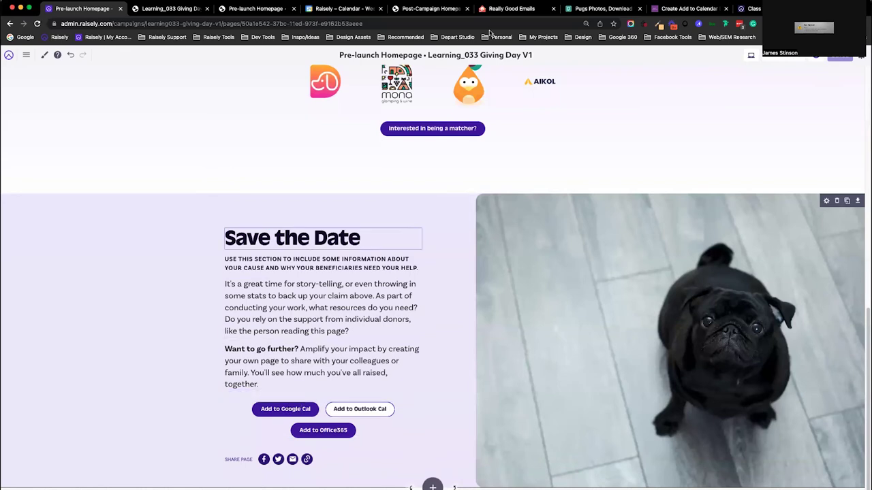
pyautogui.click(688, 8)
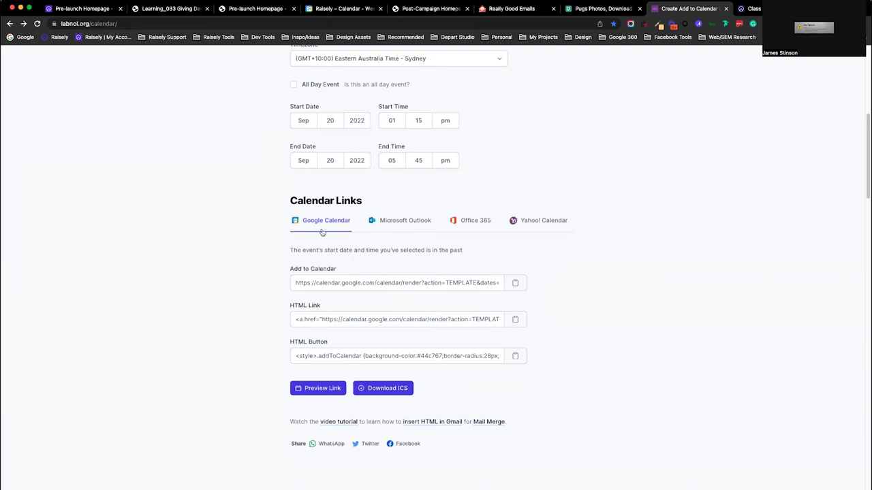
pyautogui.click(89, 11)
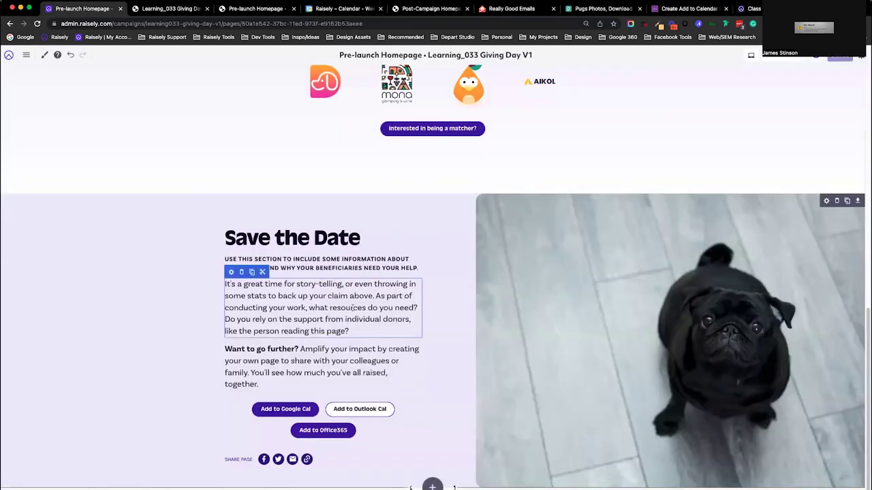
pyautogui.scroll(1, 386, 303)
pyautogui.scroll(10, 387, 302)
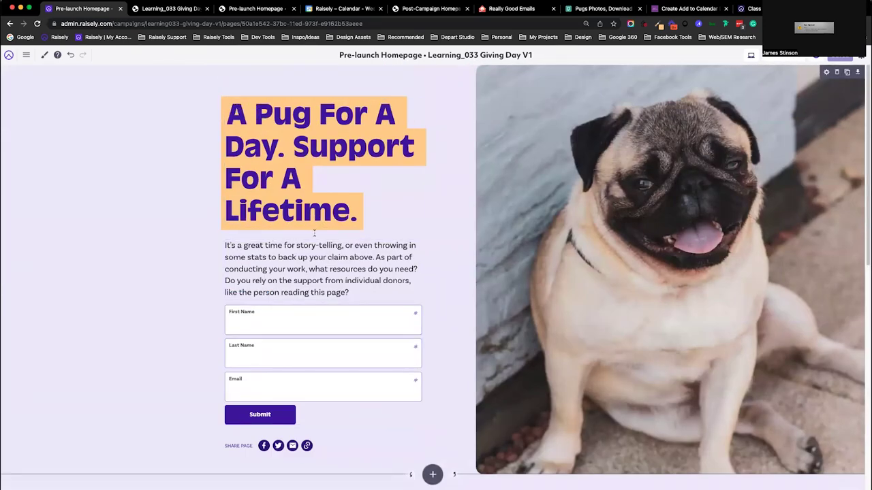
pyautogui.scroll(-5, 318, 333)
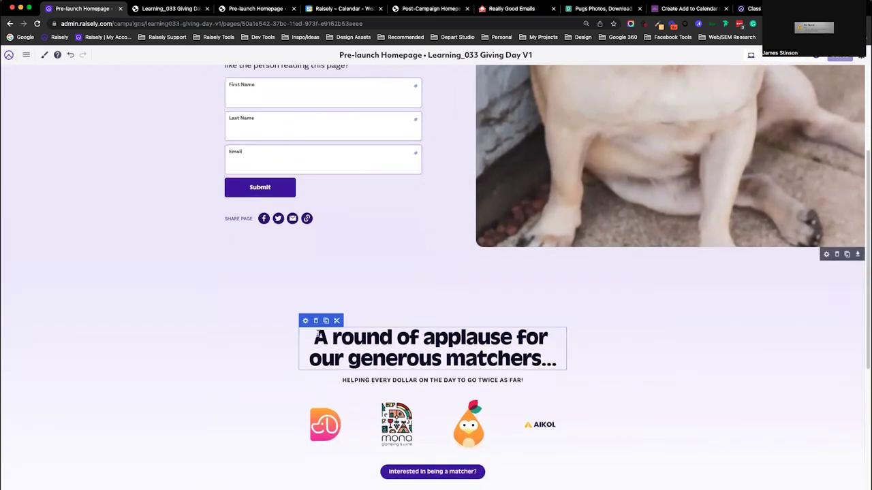
pyautogui.scroll(-3, 318, 334)
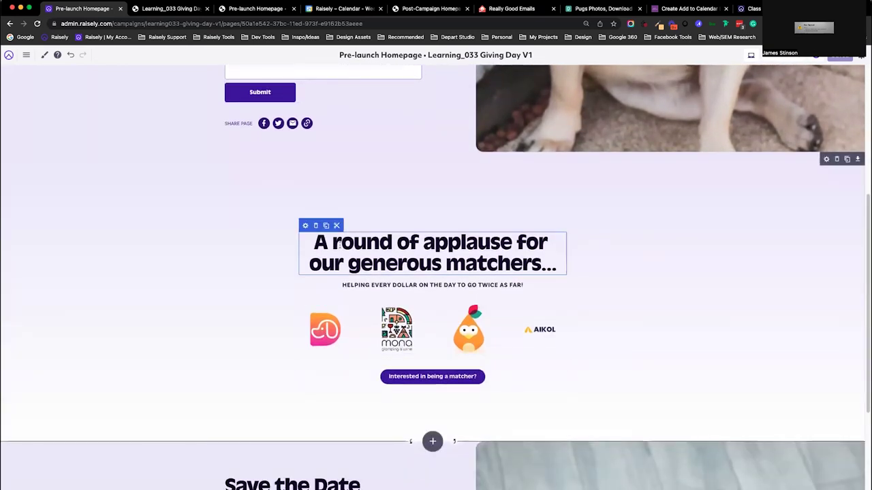
pyautogui.scroll(-8, 339, 247)
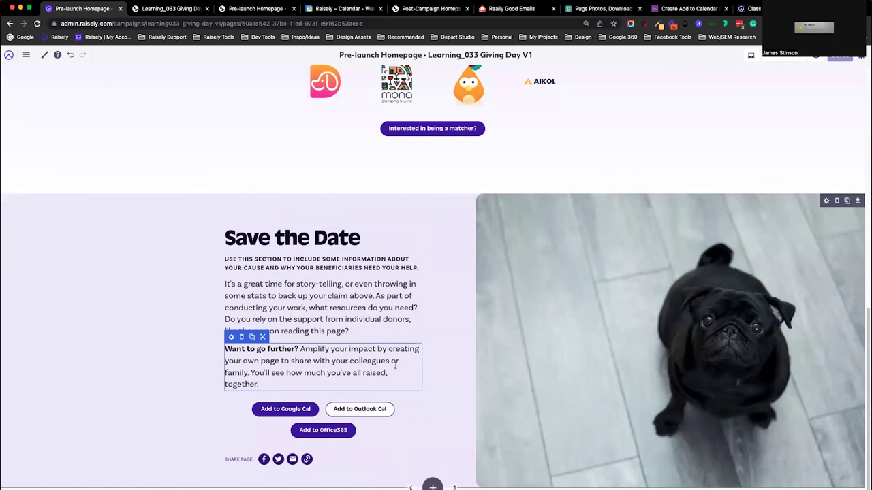
pyautogui.scroll(18, 415, 245)
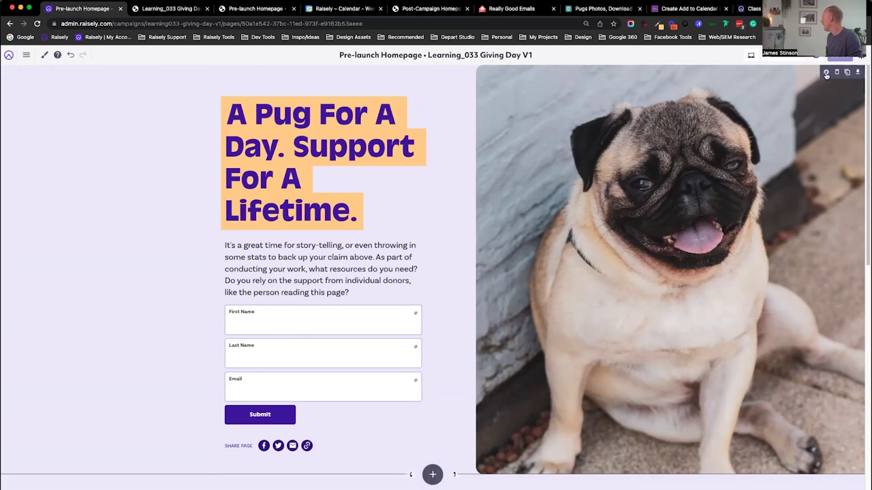
pyautogui.click(826, 73)
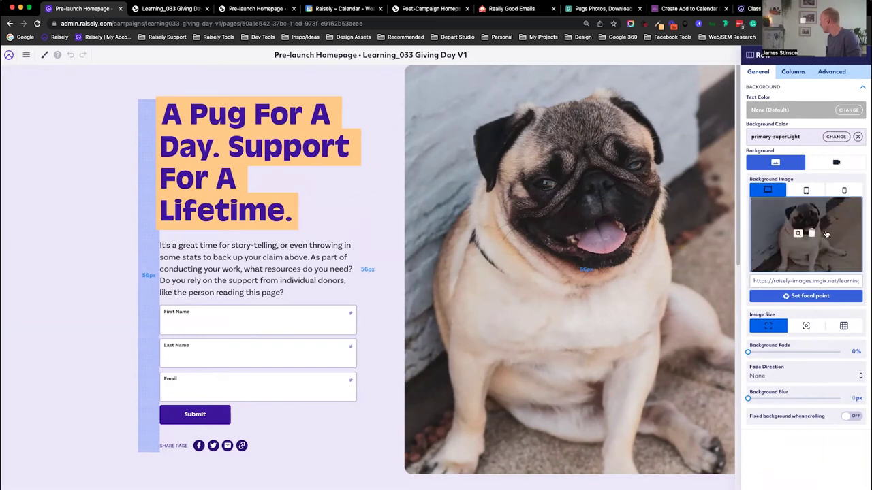
pyautogui.click(836, 162)
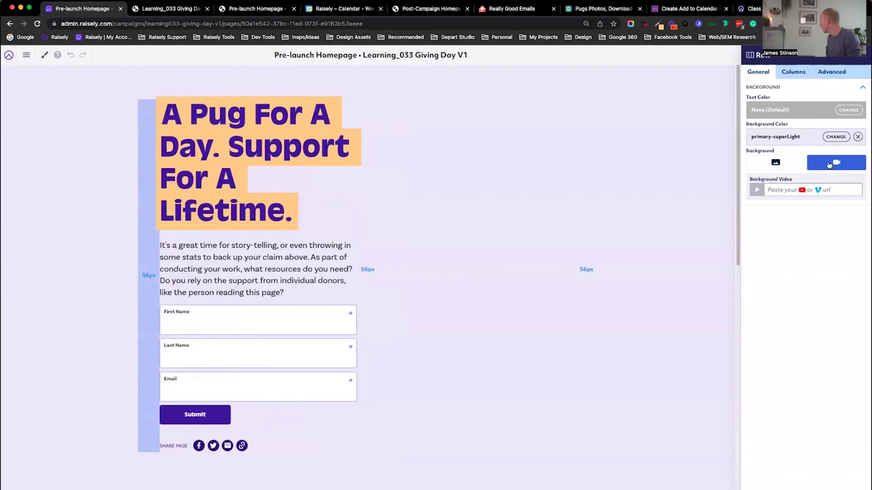
pyautogui.click(782, 190)
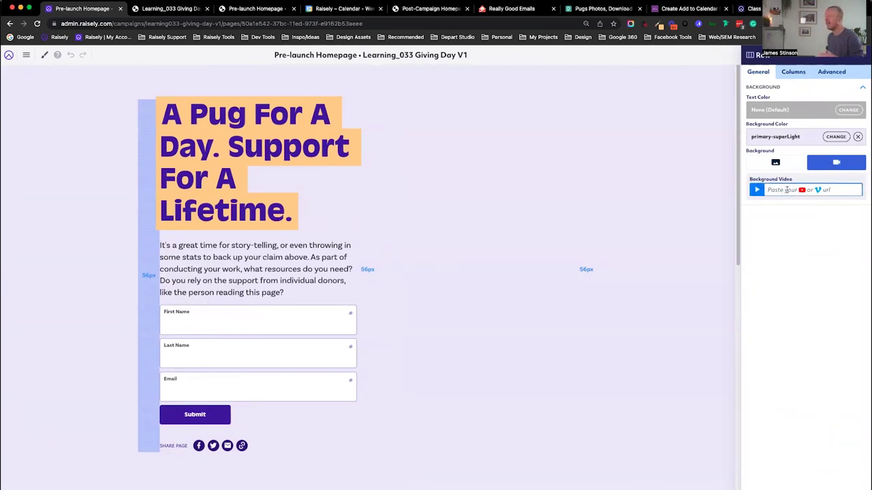
pyautogui.click(775, 162)
pyautogui.click(775, 162)
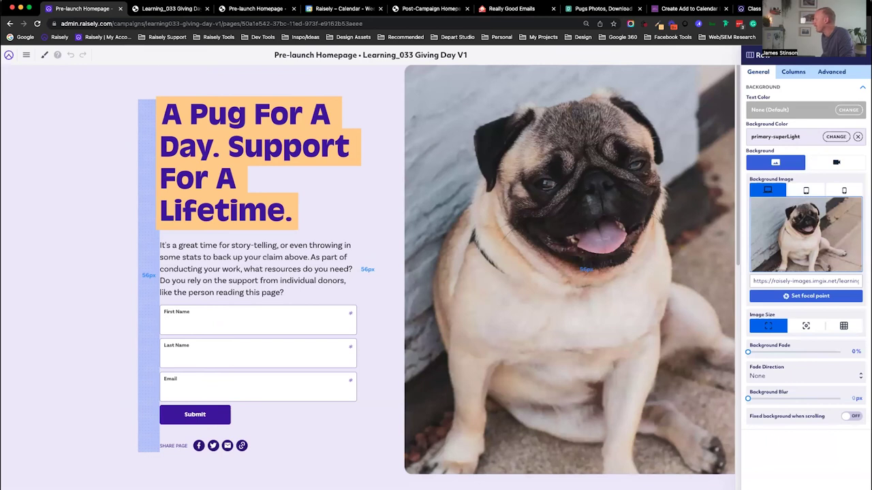
pyautogui.moveTo(219, 307)
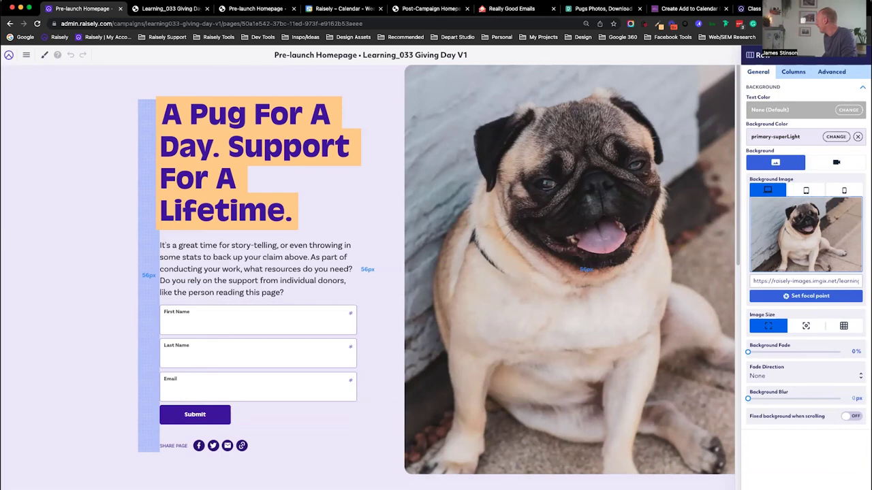
pyautogui.press('Escape')
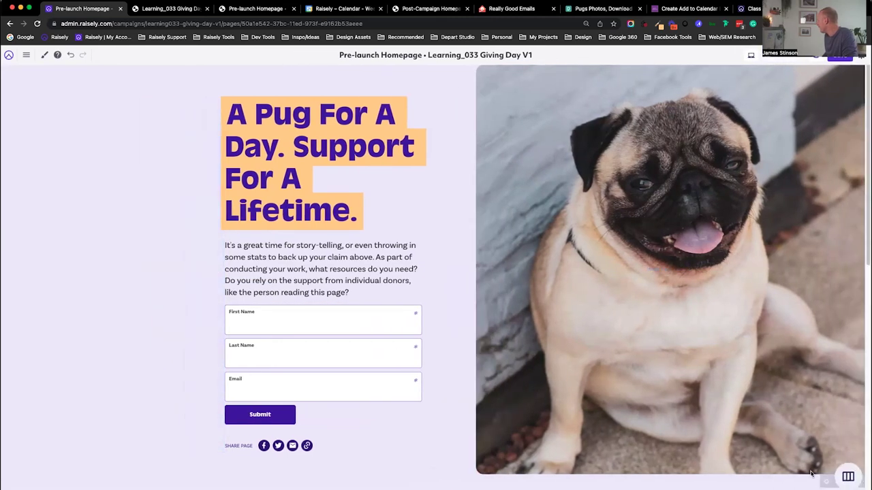
pyautogui.click(848, 477)
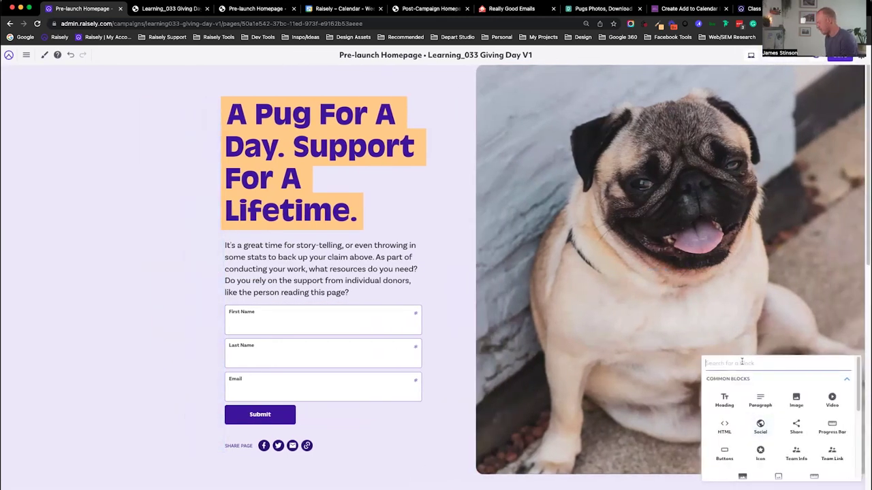
pyautogui.write('sing')
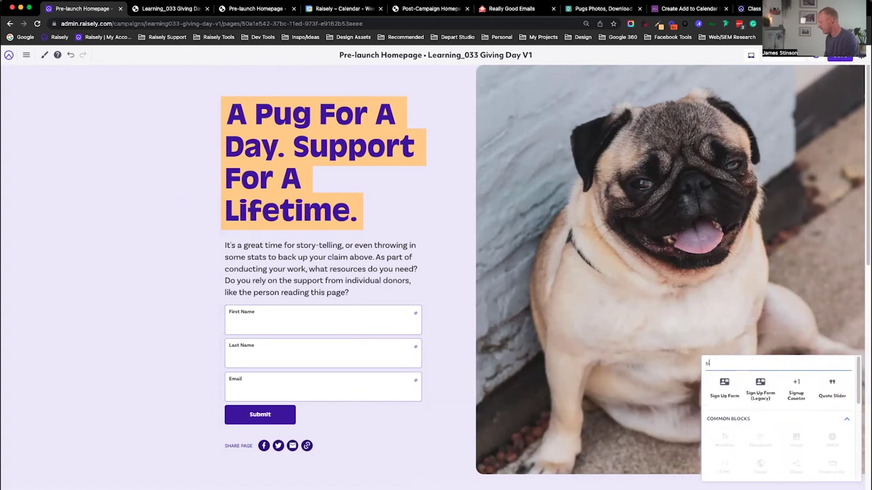
pyautogui.click(723, 390)
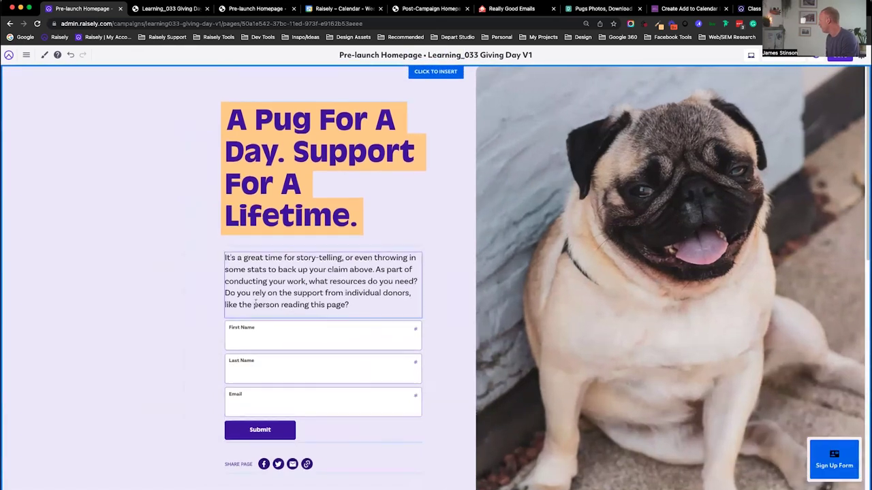
pyautogui.click(301, 326)
pyautogui.scroll(-2, 330, 375)
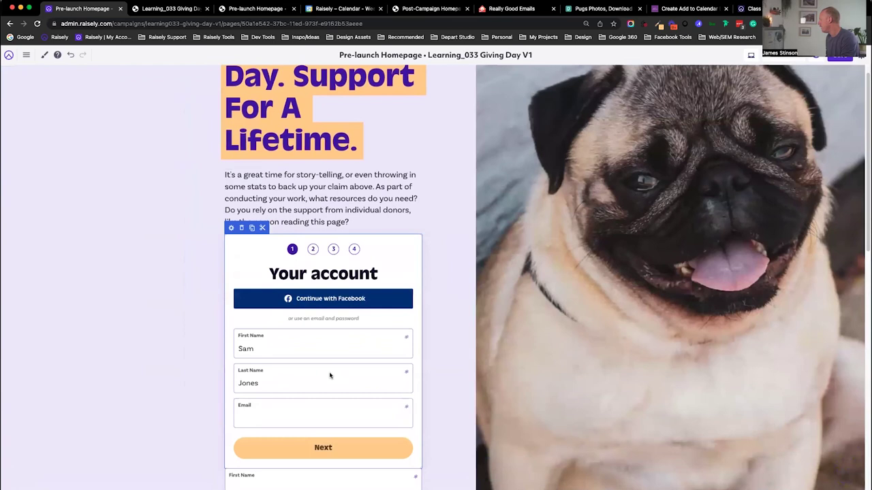
pyautogui.click(242, 228)
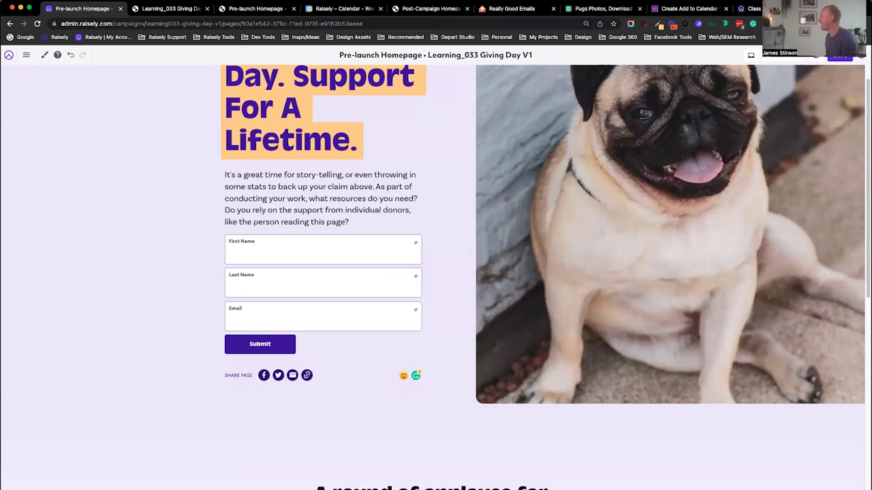
pyautogui.click(163, 9)
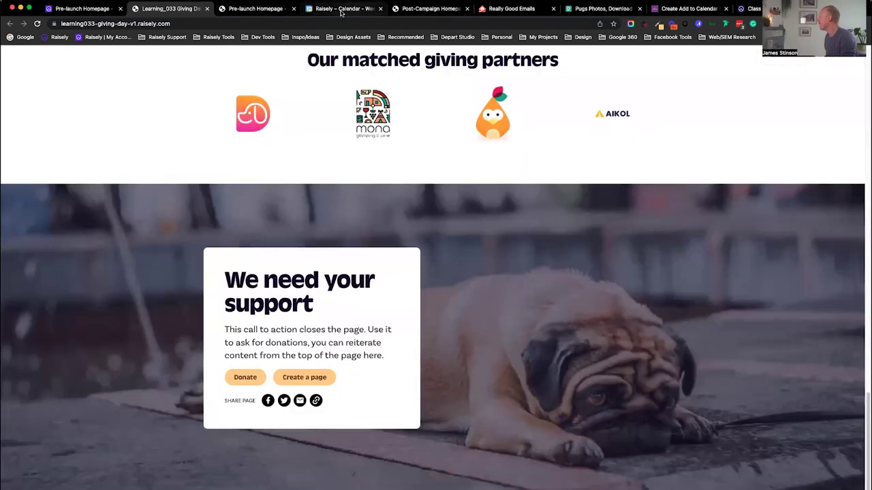
# Step: View the live Post-Campaign Homepage, close the Raisely Calendar tab and return to the admin
pyautogui.click(392, 9)
pyautogui.click(380, 12)
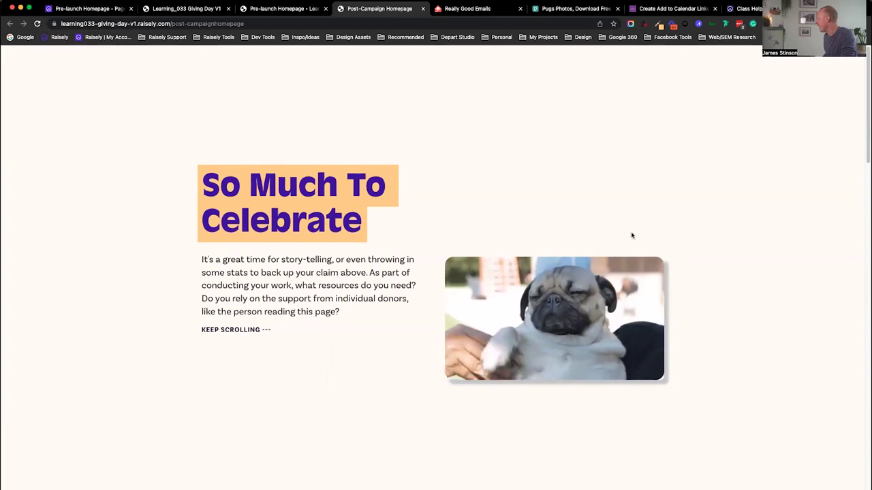
pyautogui.click(90, 10)
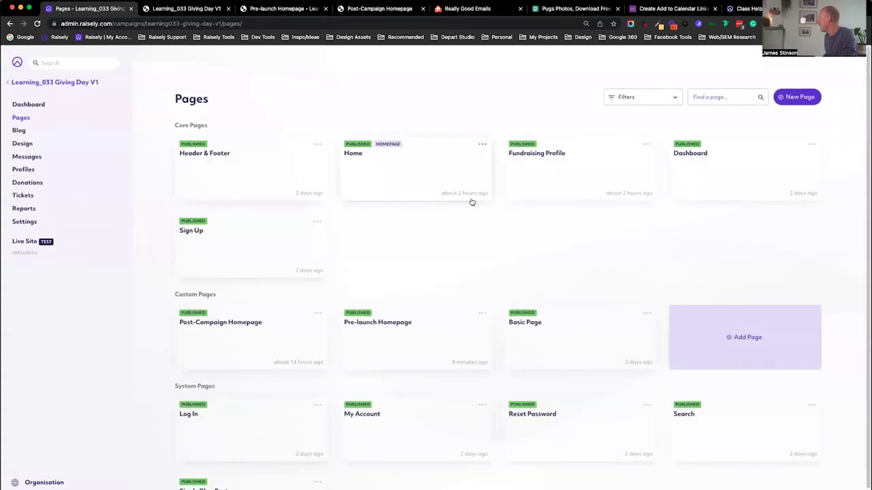
# Step: Add a page titled 'Post Campaign' cloned from the Pre-launch Homepage, then open it for editing
pyautogui.click(755, 338)
pyautogui.click(416, 244)
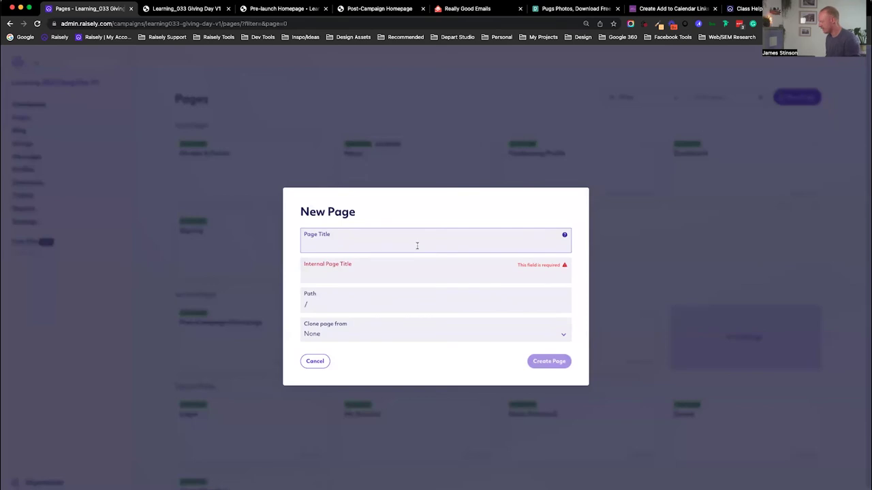
pyautogui.write('Post Campaign')
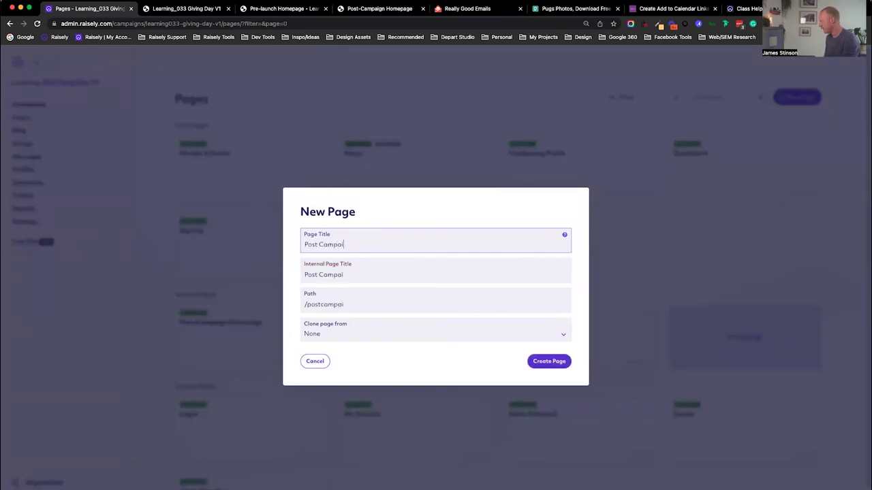
pyautogui.click(422, 336)
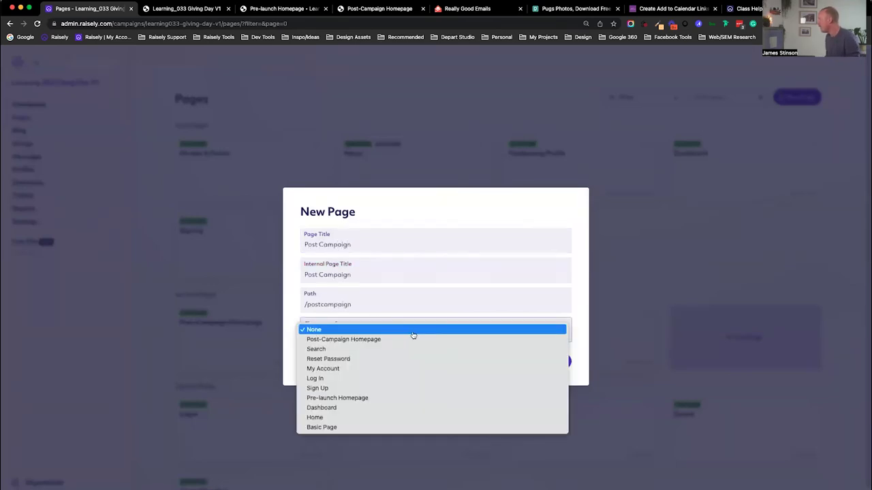
pyautogui.click(360, 399)
pyautogui.click(548, 361)
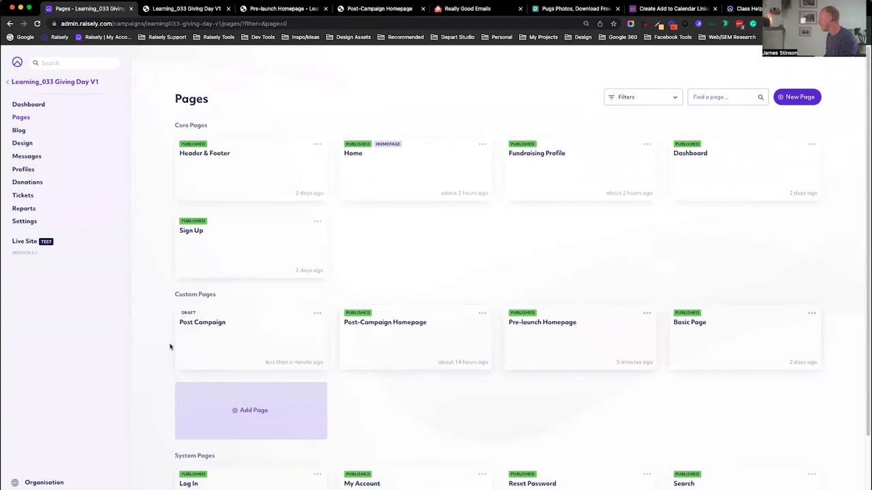
pyautogui.click(233, 341)
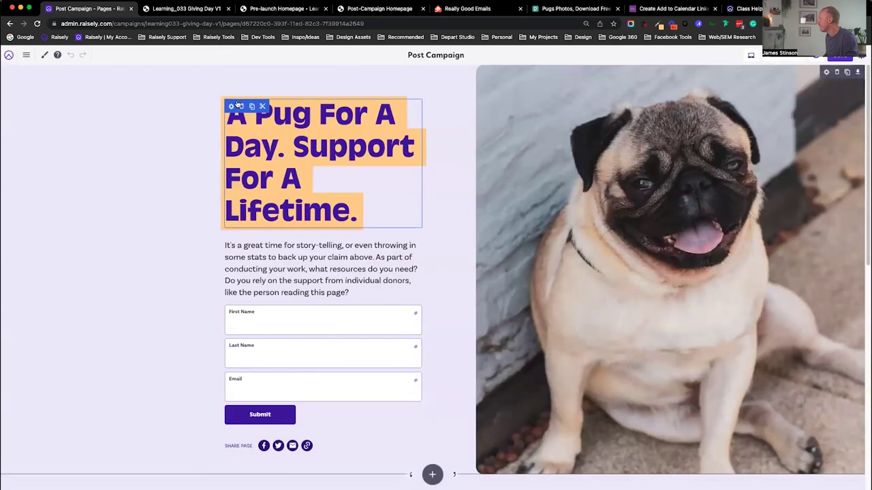
# Step: From the campaigns list, go into Learning_033 Giving Day V1's Pages and open the Post-Campaign Homepage card
pyautogui.scroll(-5, 357, 152)
pyautogui.scroll(-6, 350, 132)
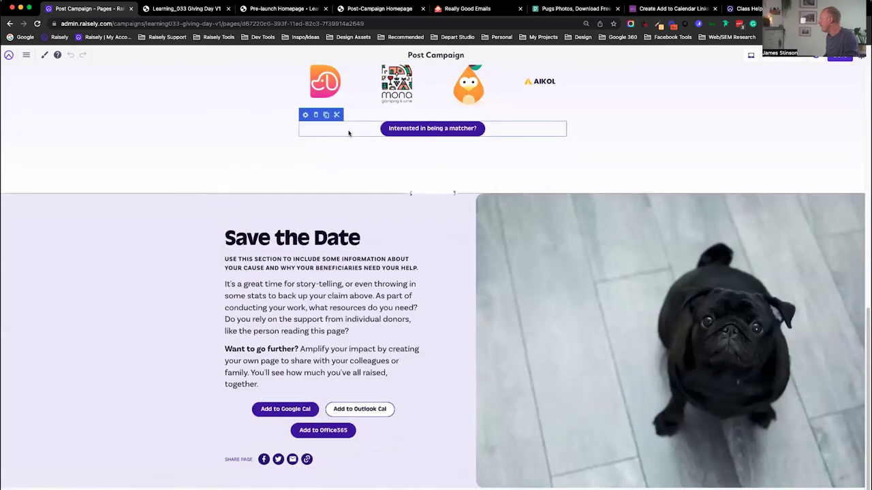
pyautogui.scroll(15, 350, 132)
pyautogui.click(9, 55)
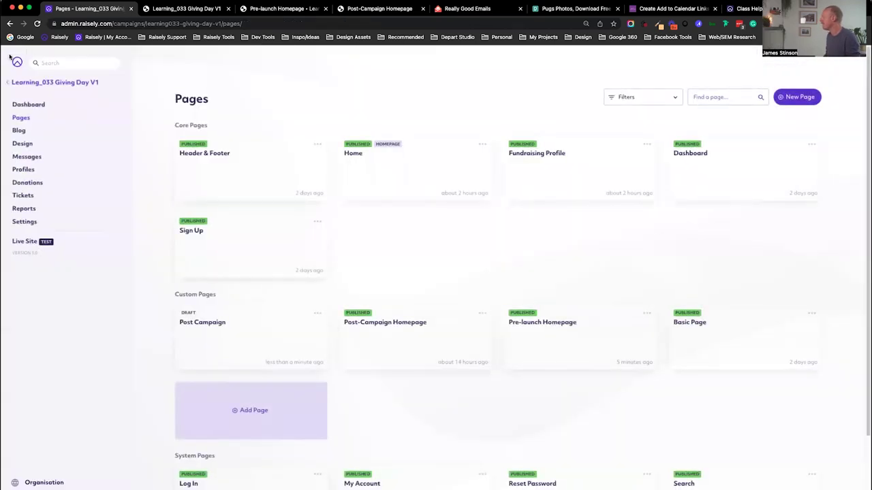
pyautogui.click(30, 83)
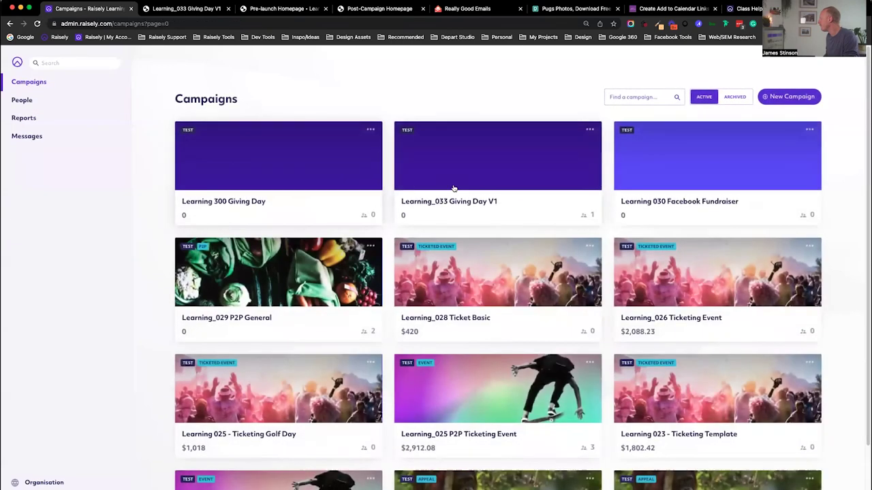
pyautogui.click(476, 156)
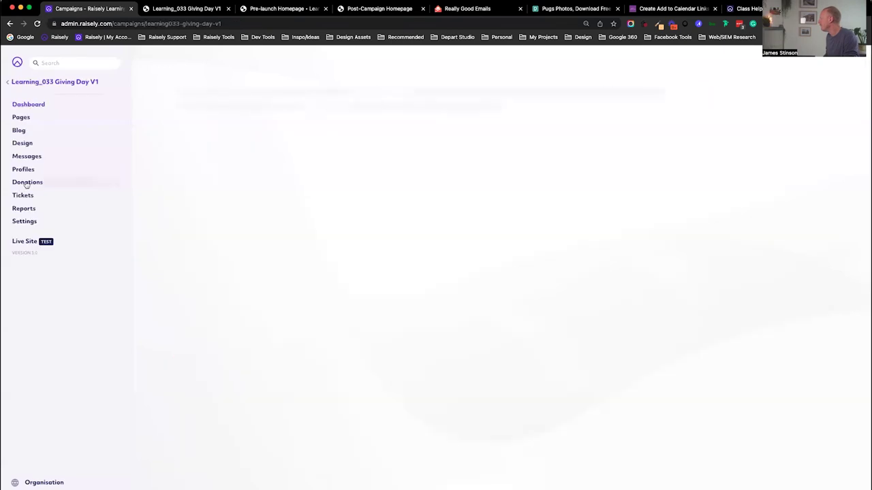
pyautogui.click(34, 118)
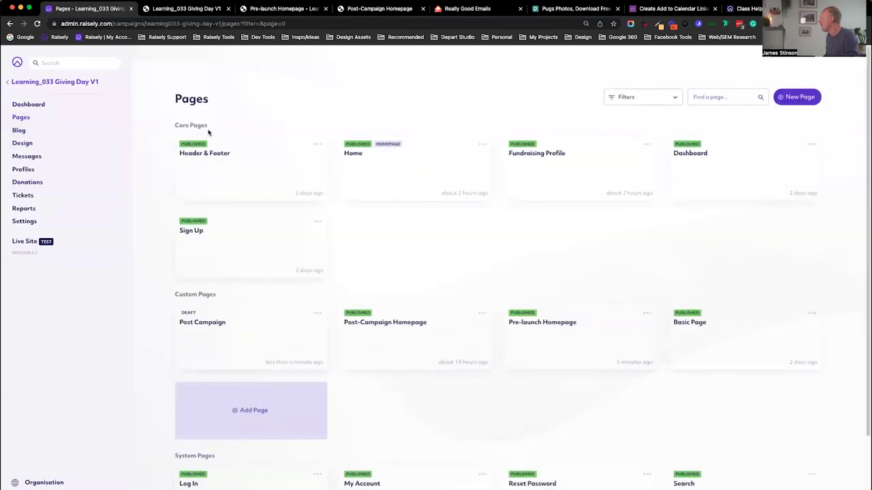
pyautogui.click(421, 344)
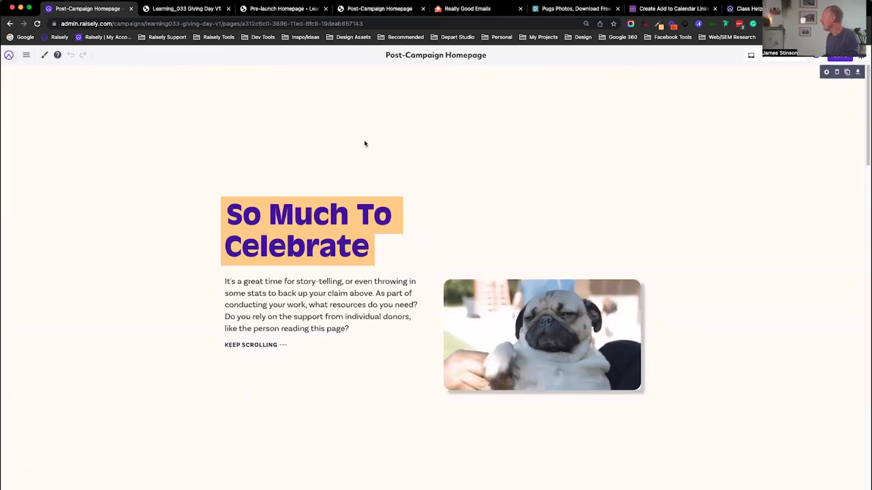
pyautogui.click(826, 73)
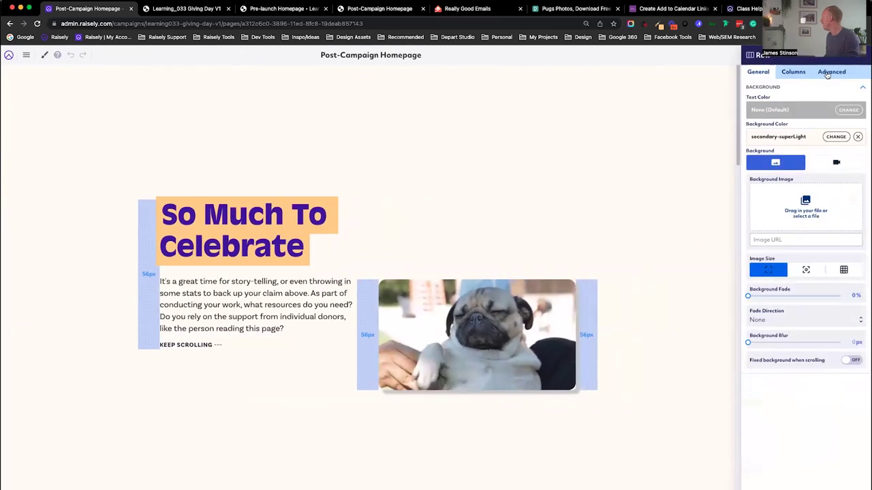
pyautogui.click(830, 72)
pyautogui.click(777, 178)
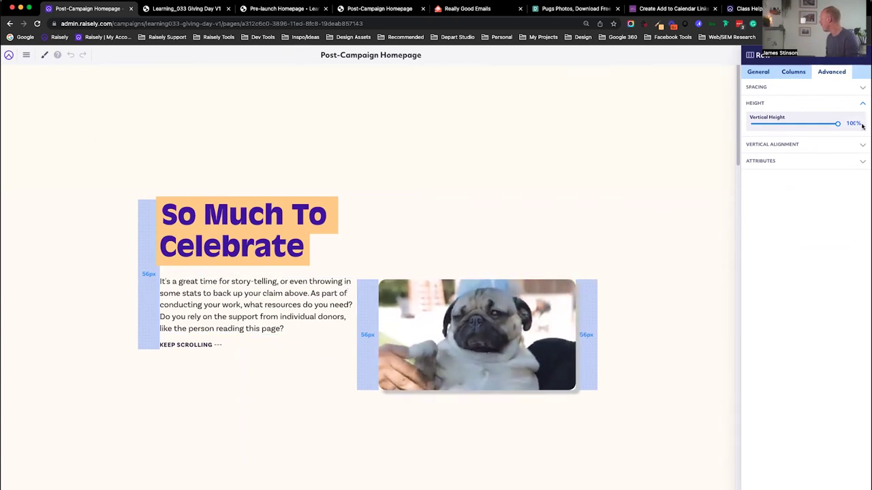
pyautogui.press('Escape')
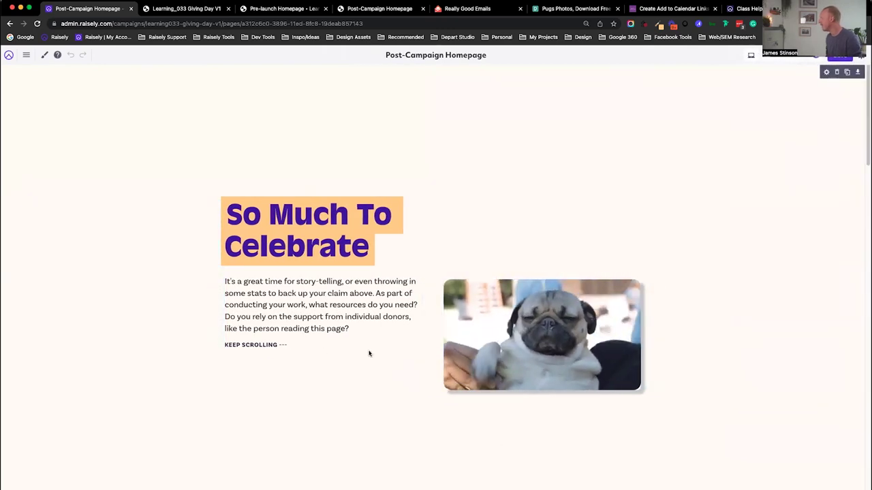
pyautogui.scroll(-5, 369, 353)
pyautogui.scroll(-5, 369, 353)
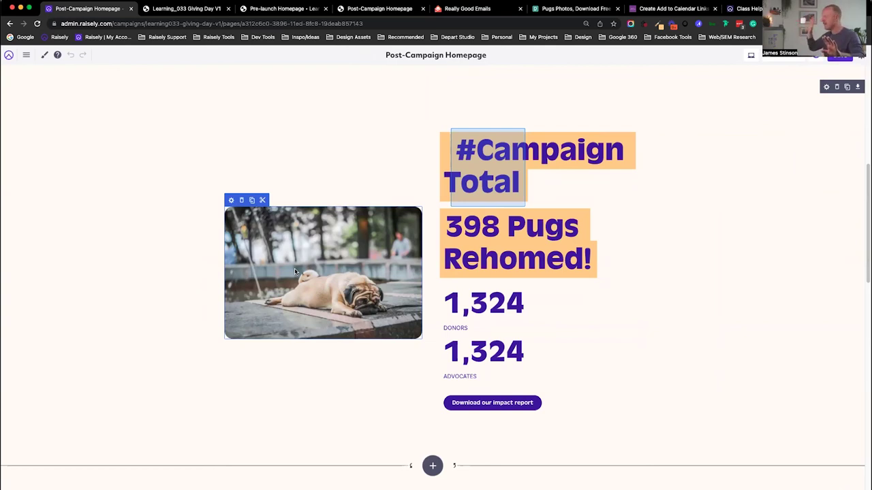
pyautogui.click(518, 178)
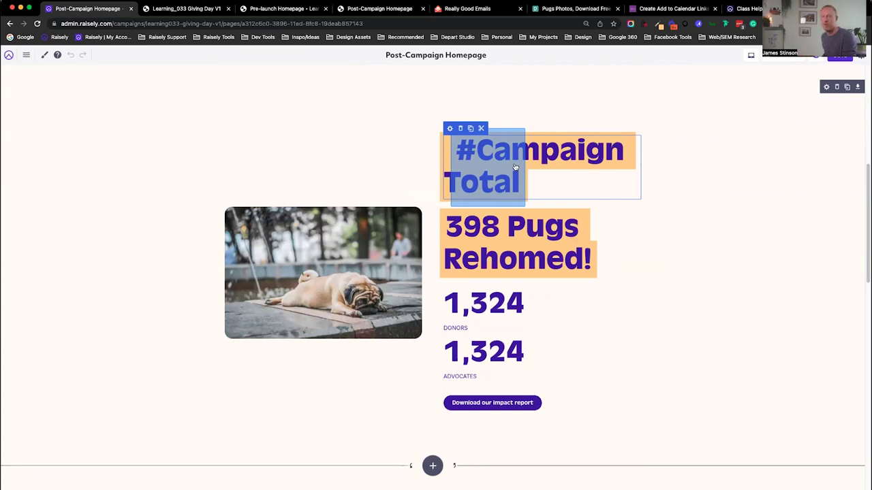
pyautogui.scroll(-10, 681, 282)
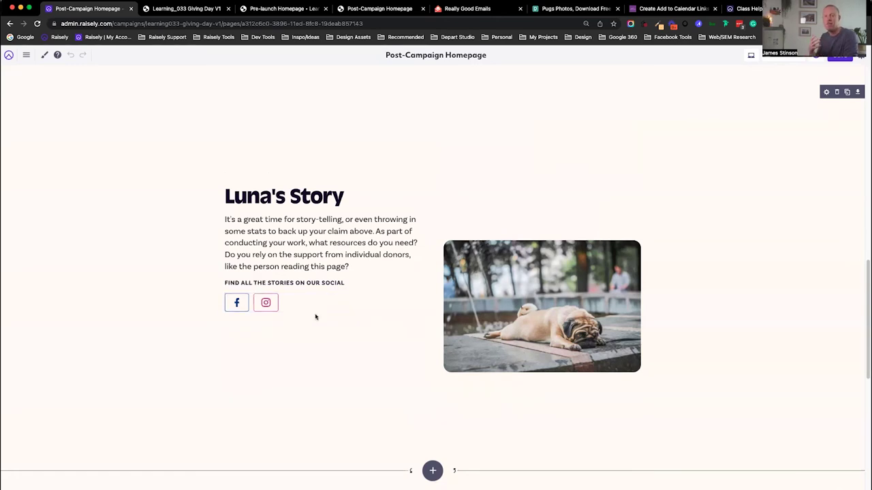
pyautogui.scroll(-5, 360, 334)
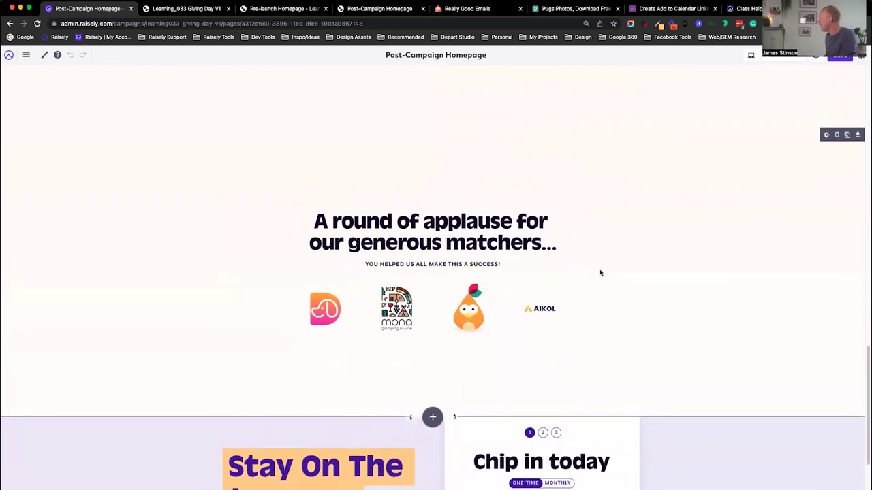
# Step: Review the matchers thank-you and donation sections, then exit to the Learning_033 Giving Day V1 Pages list
pyautogui.click(494, 236)
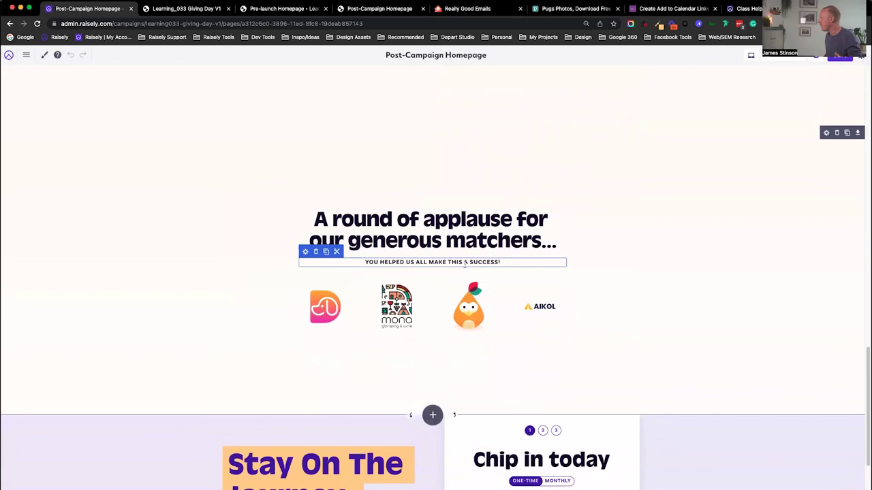
pyautogui.scroll(-3, 528, 270)
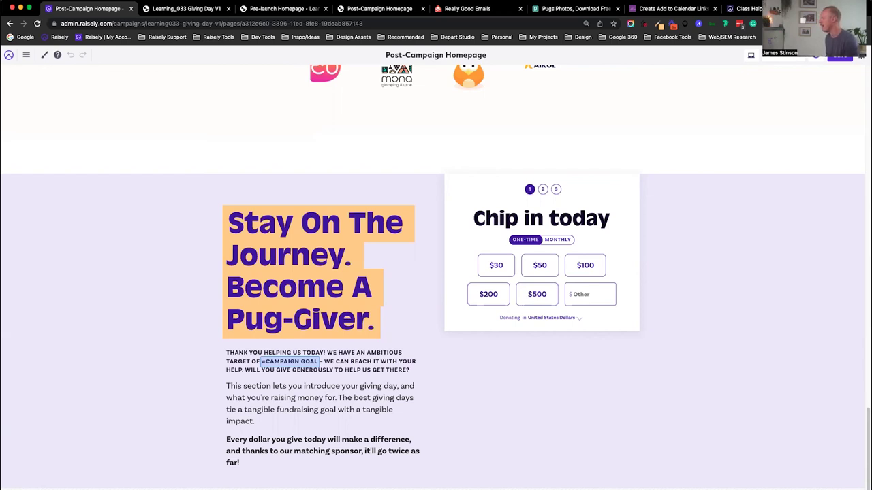
pyautogui.click(8, 55)
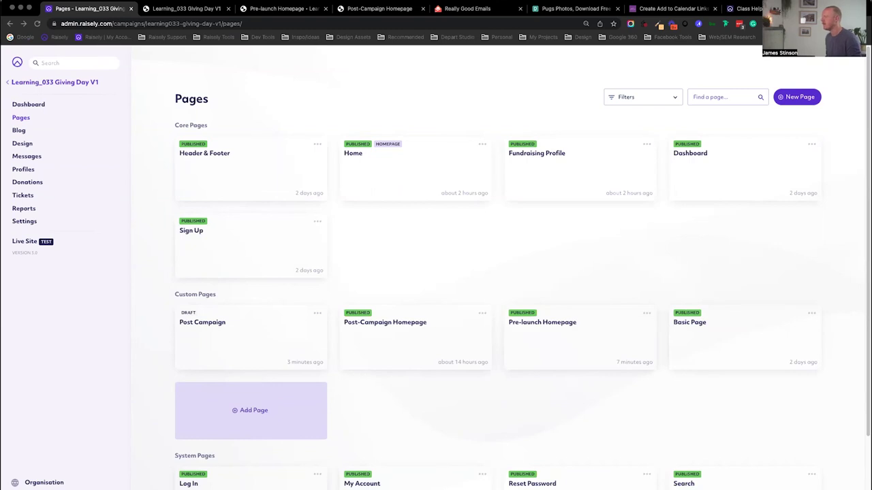
# Step: Go to the Learning_033 Giving Day V1 campaign's Messages section from the sidebar
pyautogui.click(30, 160)
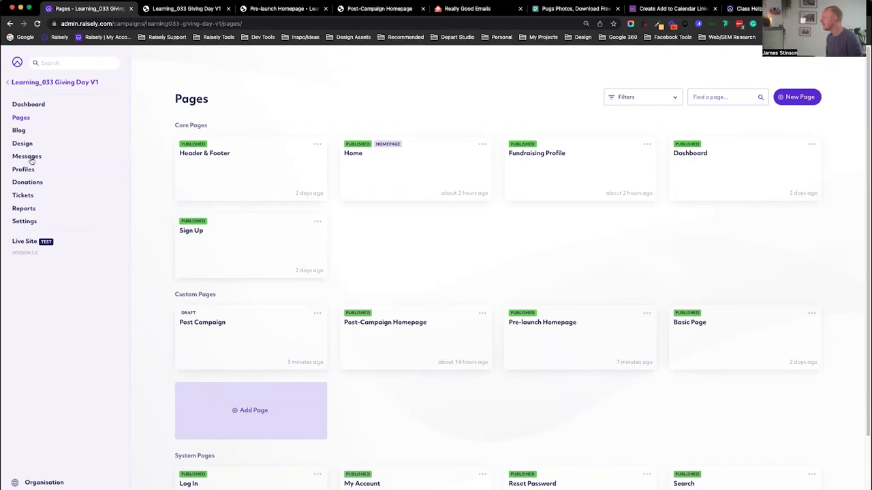
pyautogui.click(30, 160)
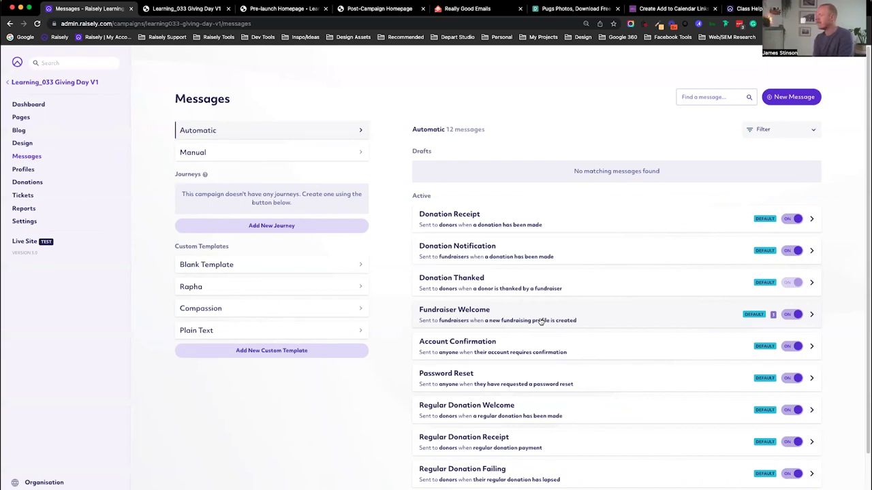
# Step: View the live pre-launch page headed 'A Pug For A Day. Support For A Lifetime.' and its sign-up form
pyautogui.click(297, 8)
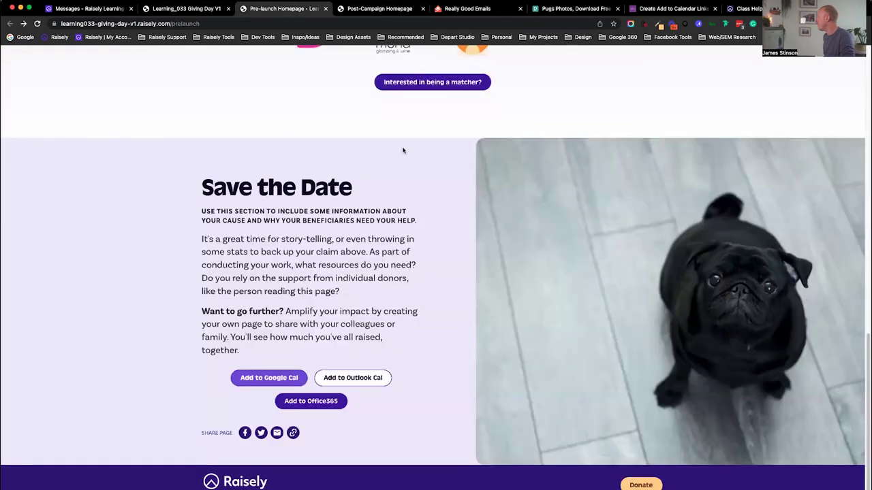
pyautogui.scroll(15, 402, 150)
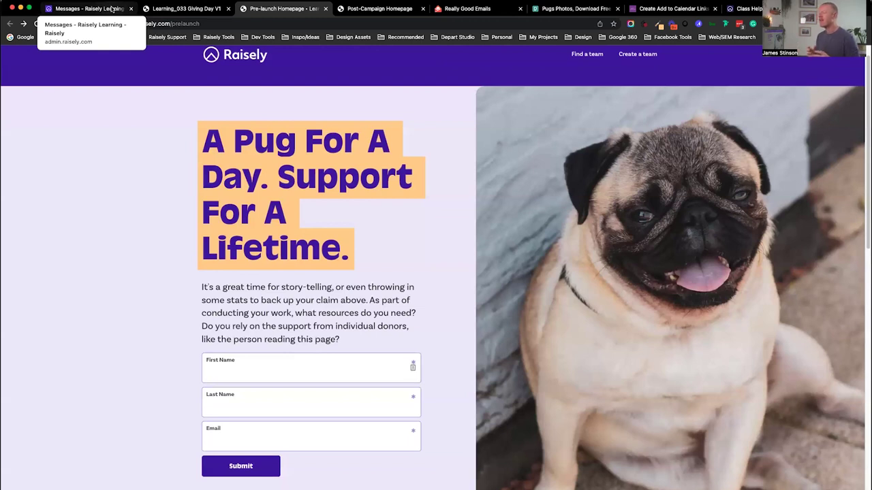
# Step: Browse the Really Good Emails thumbnail grid for designs, returning to Popular Categories
pyautogui.click(471, 9)
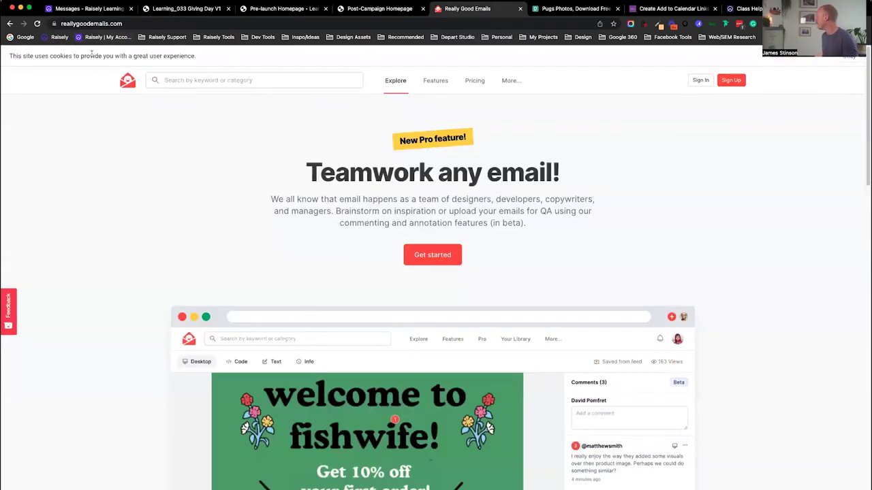
pyautogui.scroll(-4, 291, 251)
pyautogui.scroll(-4, 267, 221)
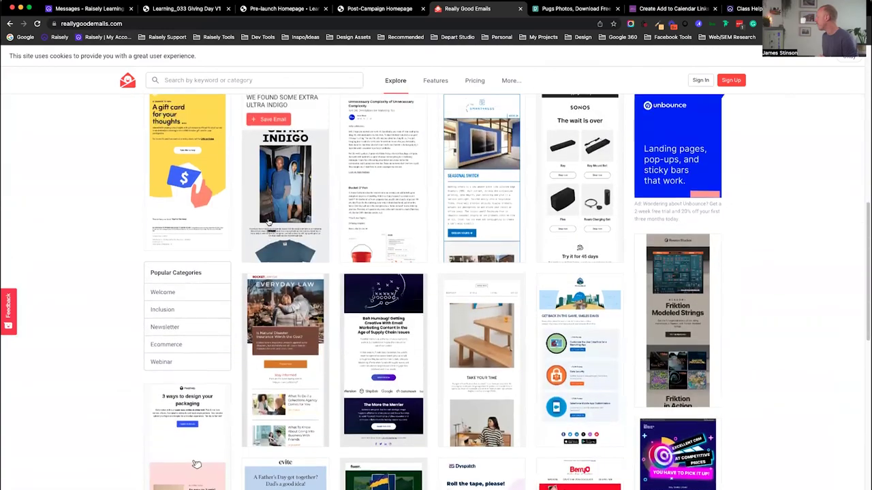
pyautogui.scroll(1, 266, 221)
pyautogui.scroll(-1, 266, 221)
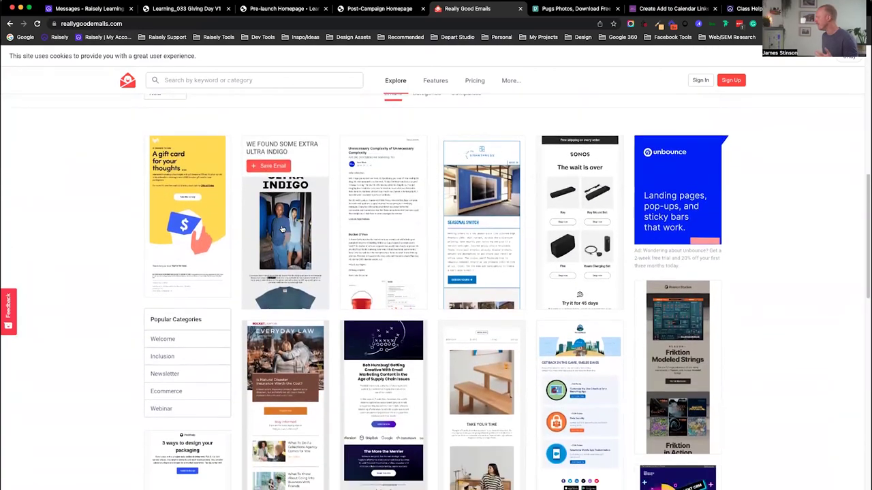
pyautogui.scroll(-5, 196, 160)
pyautogui.scroll(-4, 275, 226)
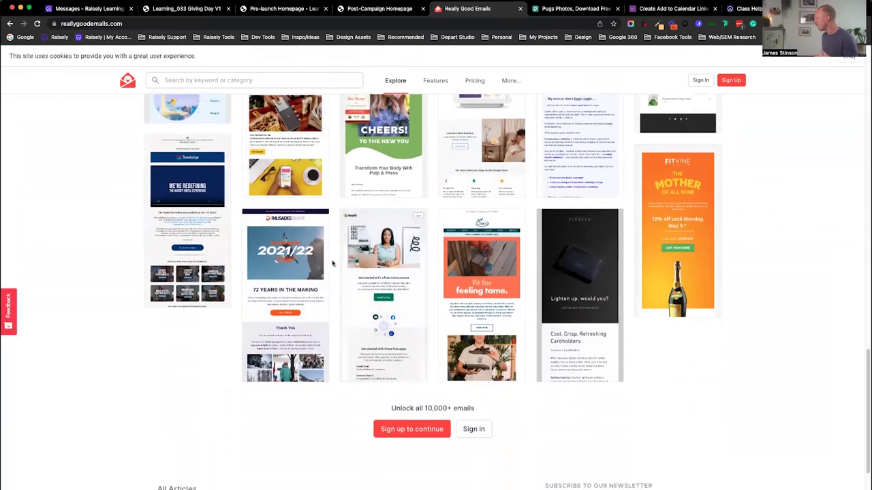
pyautogui.scroll(3, 322, 258)
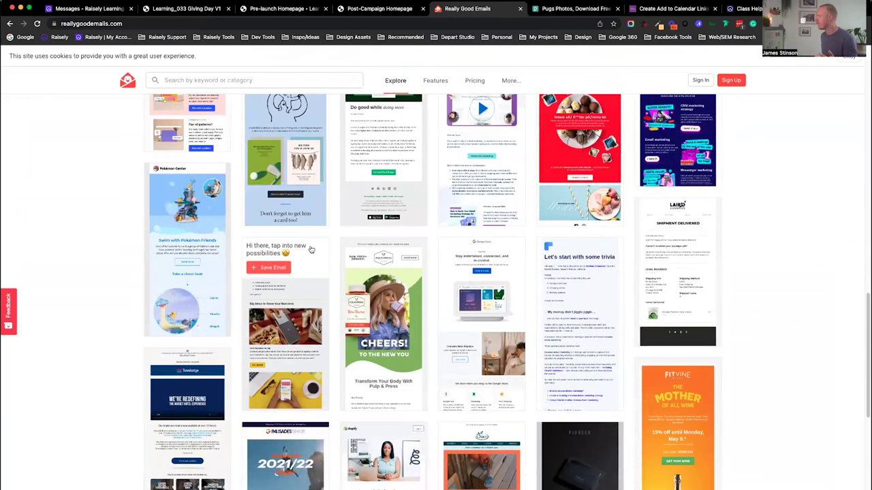
pyautogui.scroll(3, 312, 251)
pyautogui.scroll(1, 306, 245)
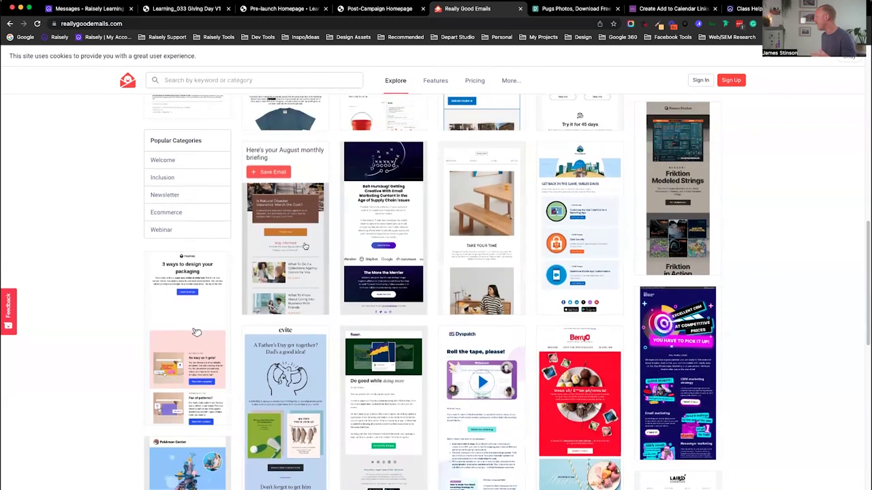
pyautogui.scroll(1, 301, 240)
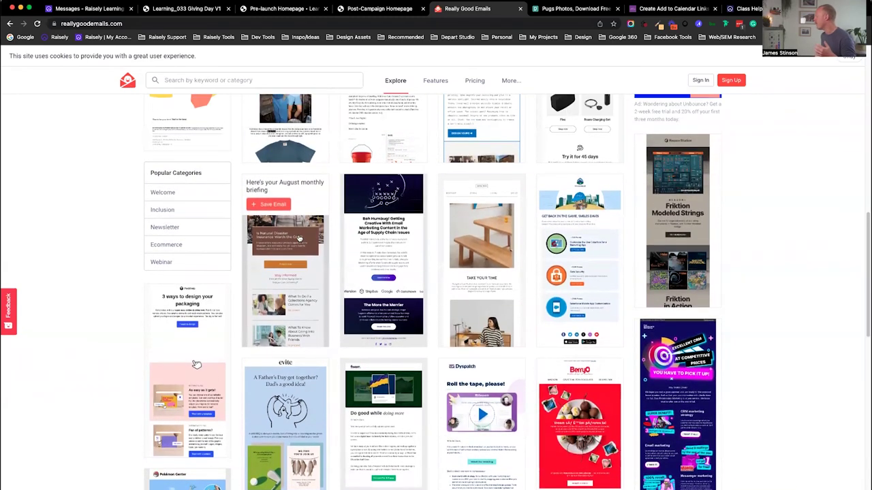